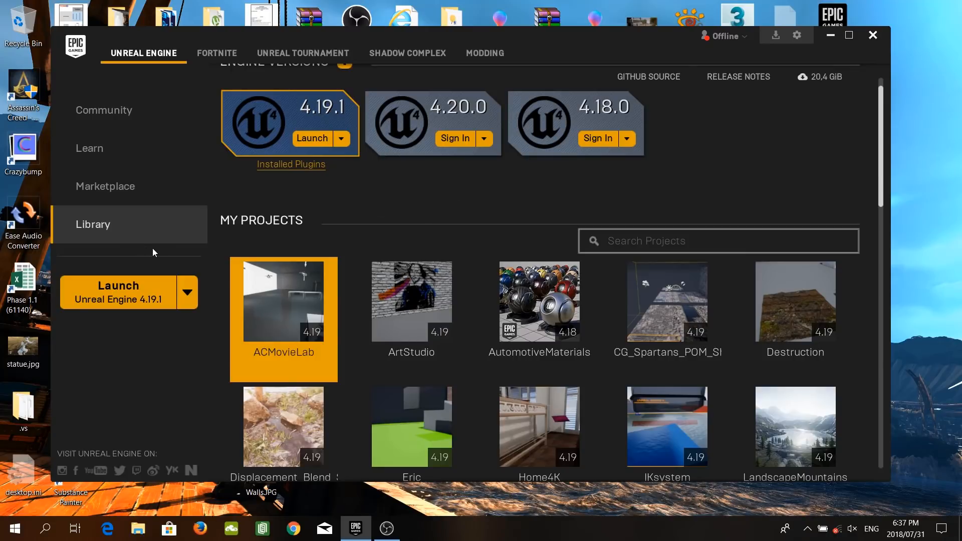
Launch Unreal Engine 4.19.1, maximize the project browser and show the options for creating a new project.
mouse_move(535, 284)
left_click(149, 285)
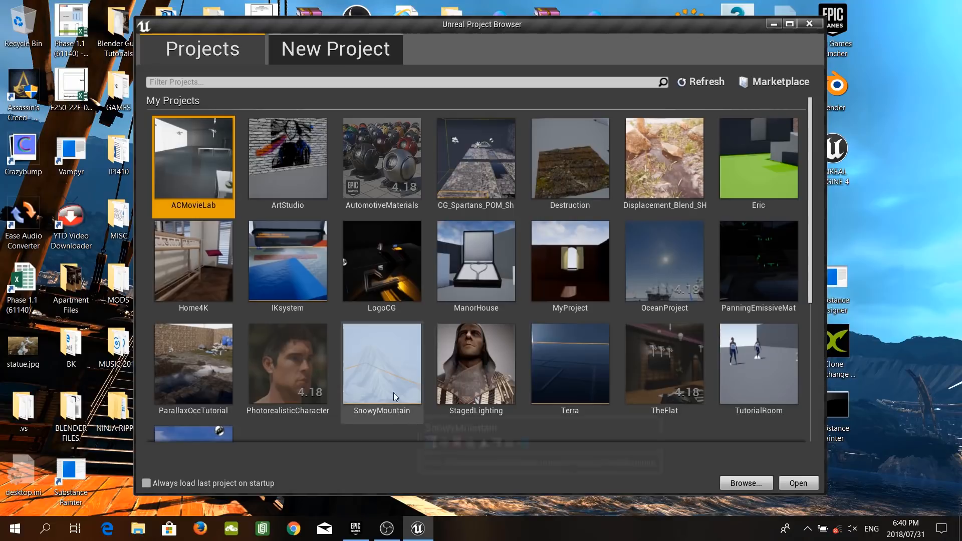
left_click(789, 24)
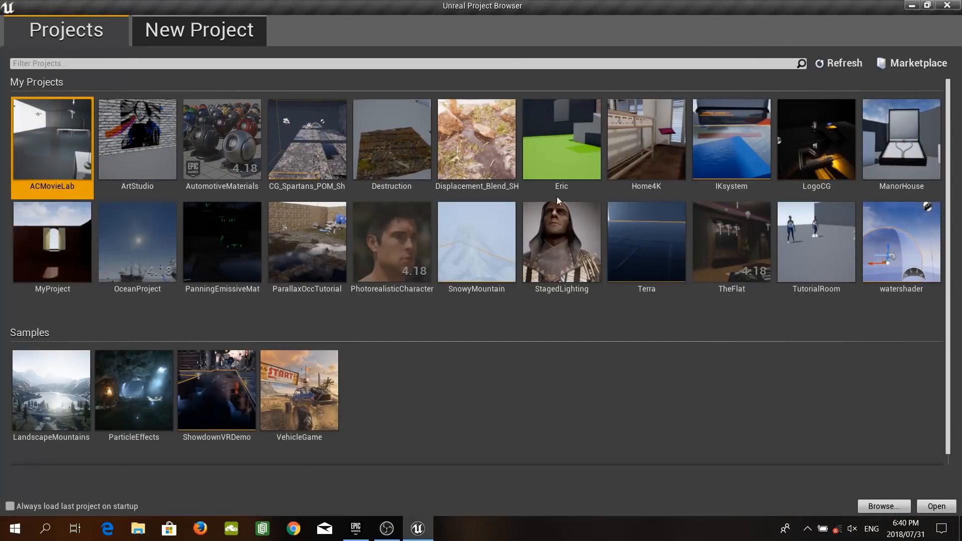
left_click(199, 24)
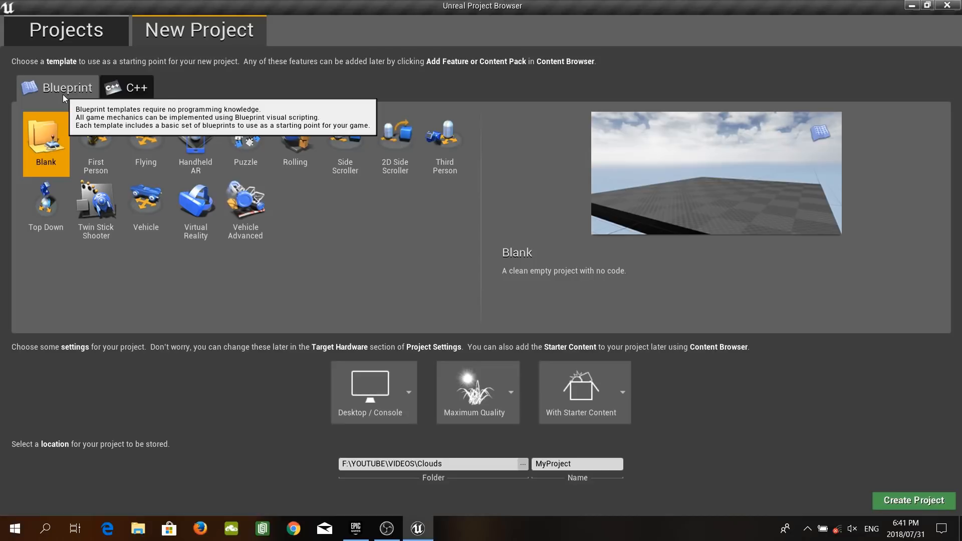
Compare the C++ templates with the Blueprint ones and choose the Blueprint Third Person template.
left_click(125, 92)
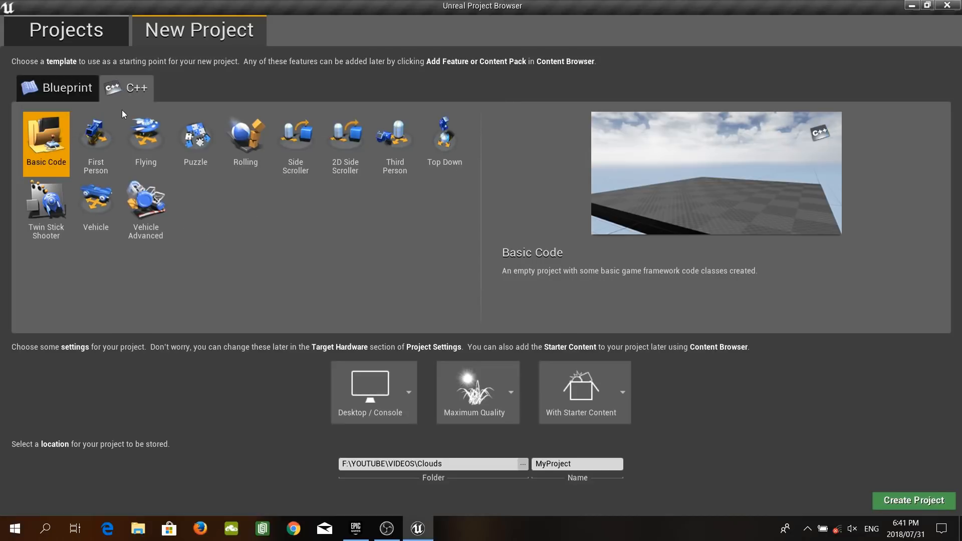
left_click(59, 87)
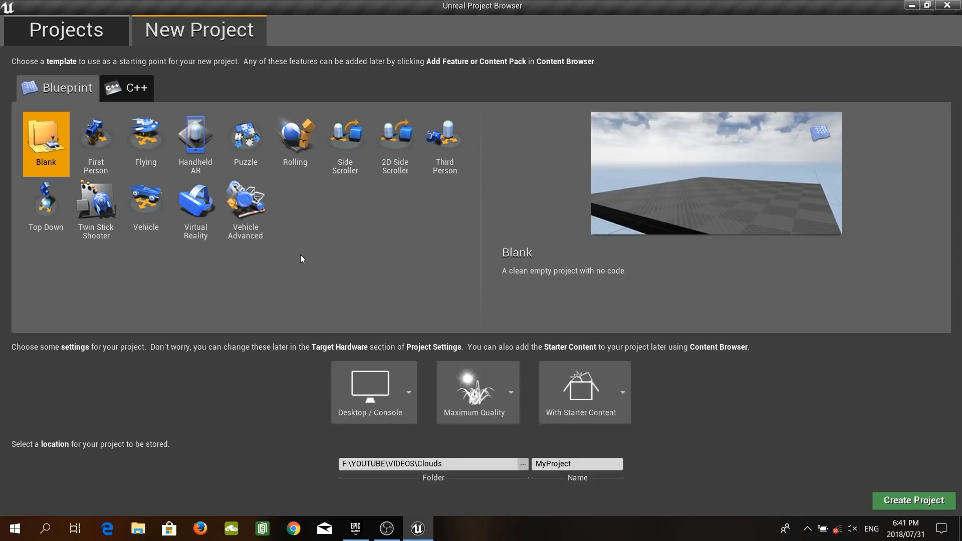
left_click(438, 156)
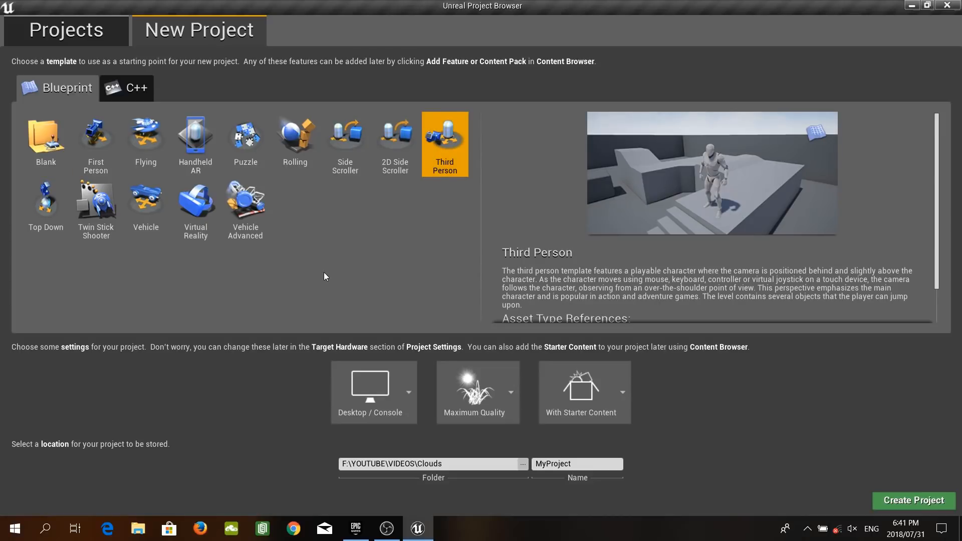
Keep the project settings at Desktop / Console, Maximum Quality and With Starter Content after reviewing their alternatives.
left_click(397, 390)
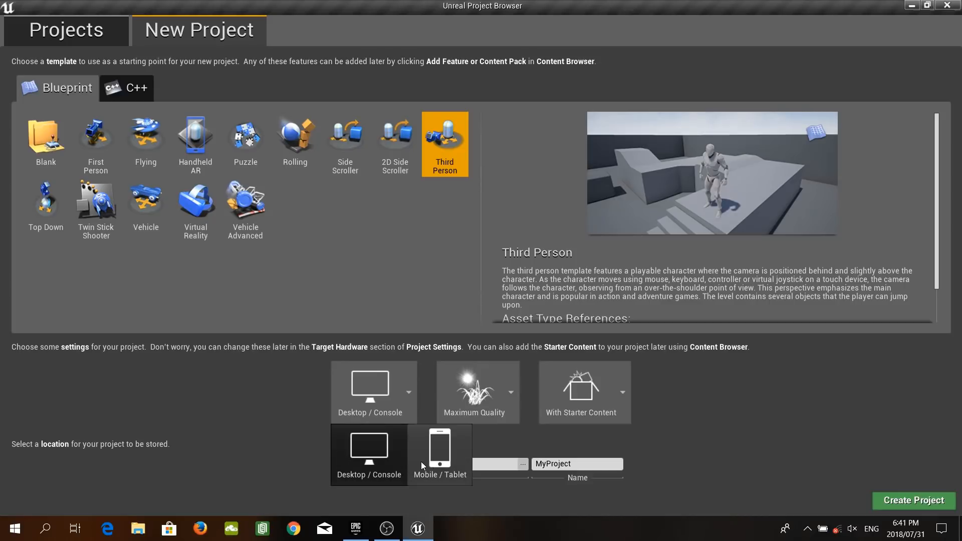
left_click(388, 459)
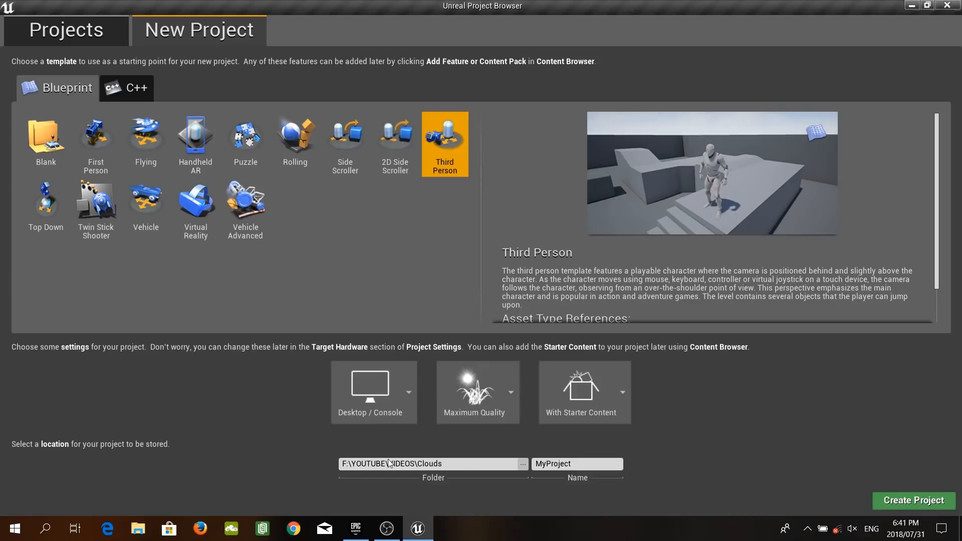
left_click(485, 387)
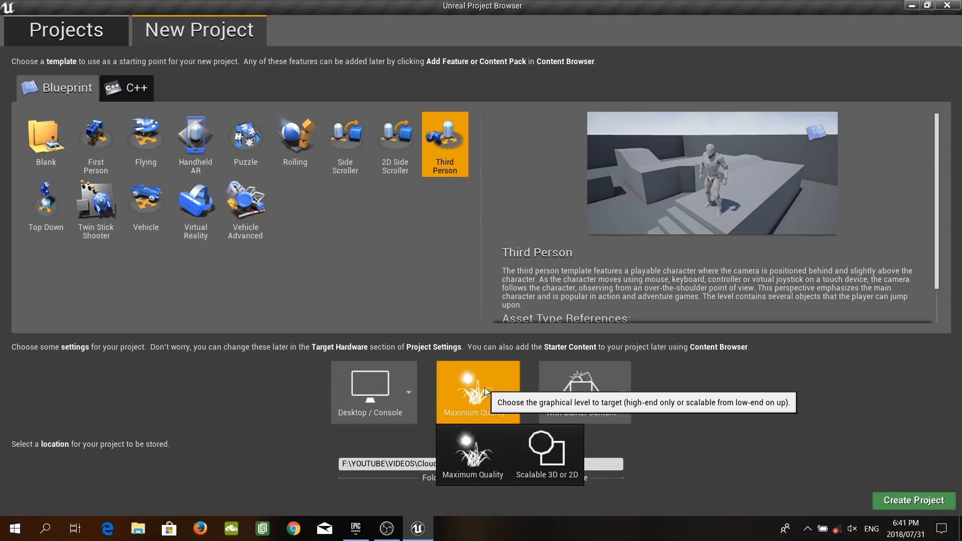
left_click(475, 462)
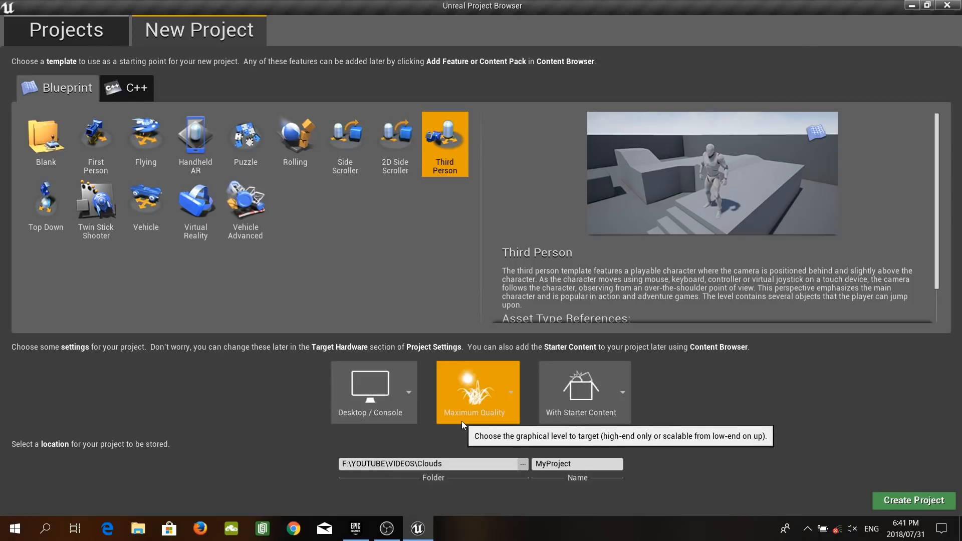
left_click(589, 403)
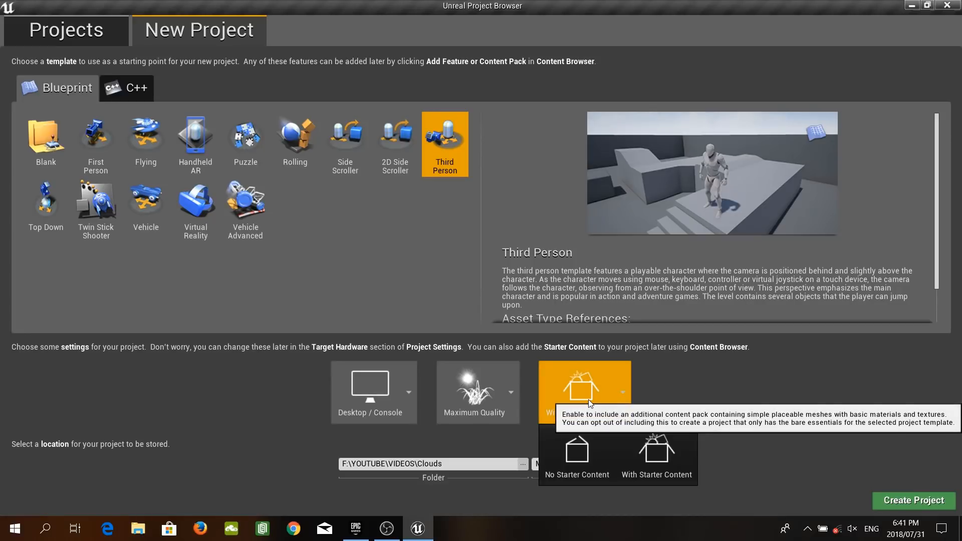
left_click(590, 403)
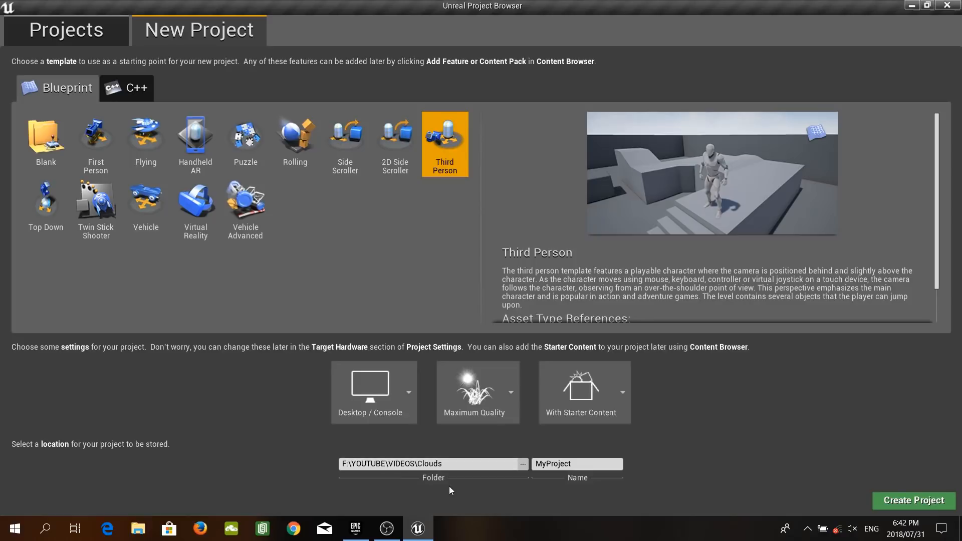
Name the project UE4EditorBasics and create it.
double_click(589, 465)
key("BackSpace")
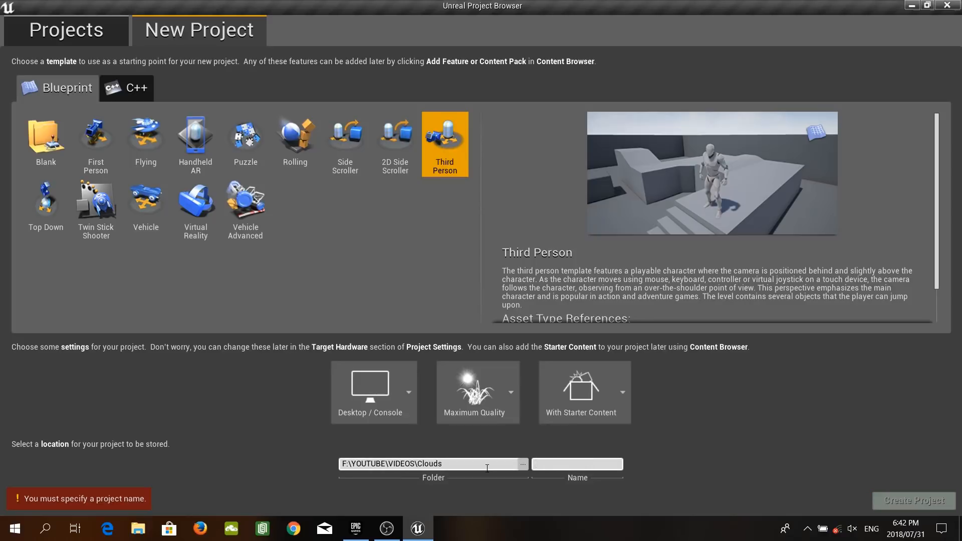
type("UE")
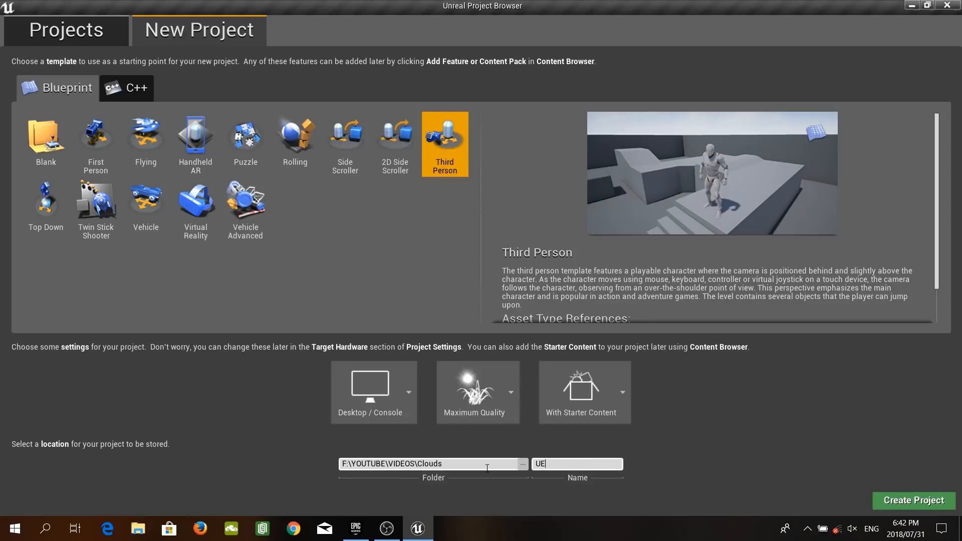
type("4EditorBasics")
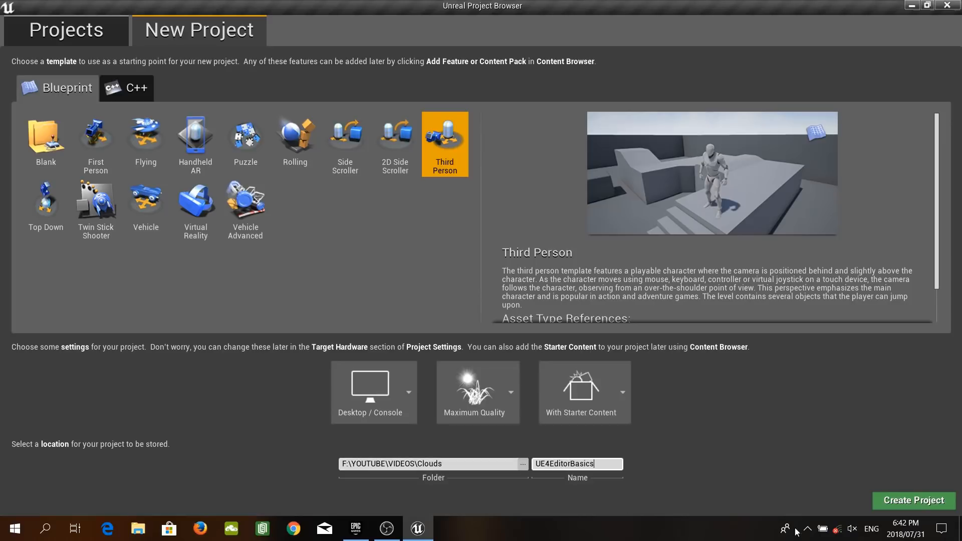
left_click(913, 501)
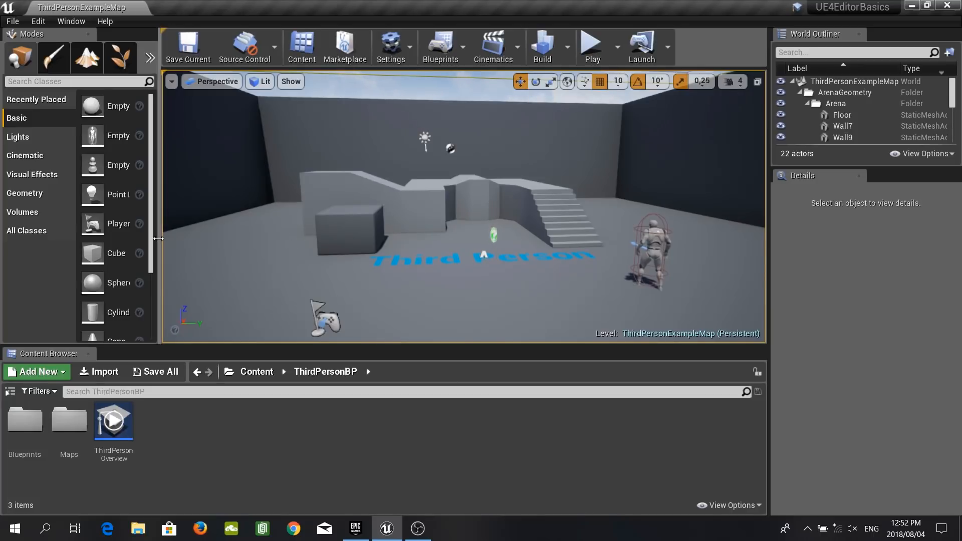
Widen the Modes panel so that all of its mode icons fit.
left_click_drag(158, 238, 190, 241)
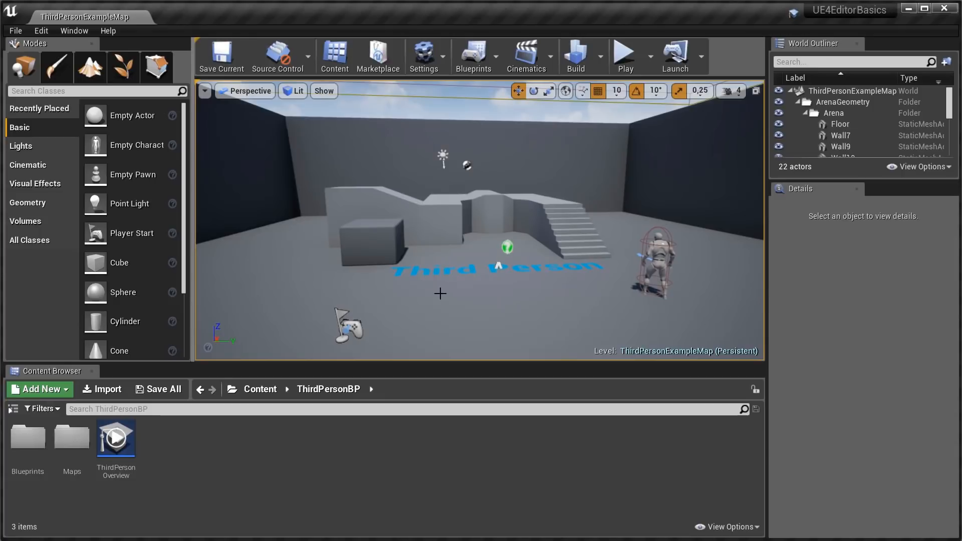
View the level in the immersive full-screen viewport, look around, and return to the normal editor layout.
mouse_move(471, 252)
left_mouse_down()
mouse_move(481, 271)
mouse_move(472, 253)
left_mouse_up()
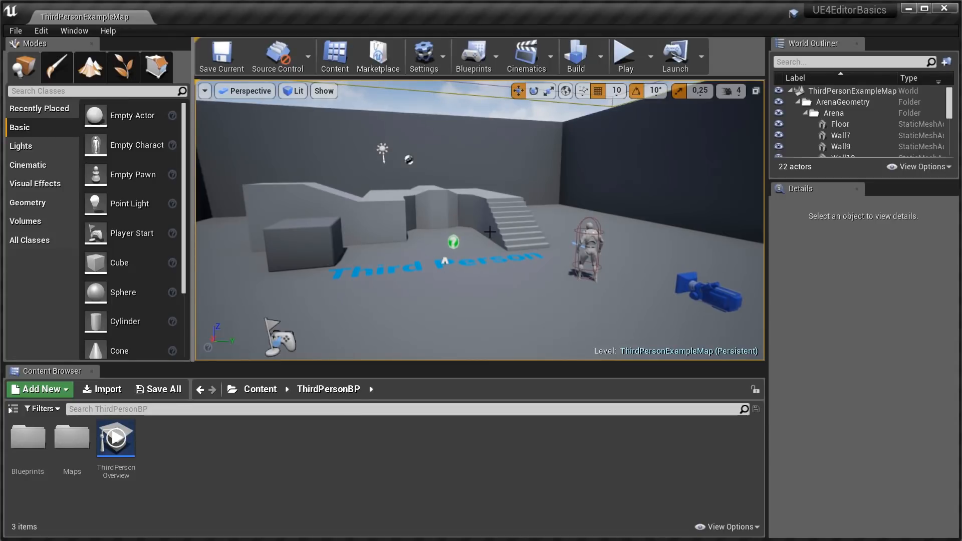
key("F11")
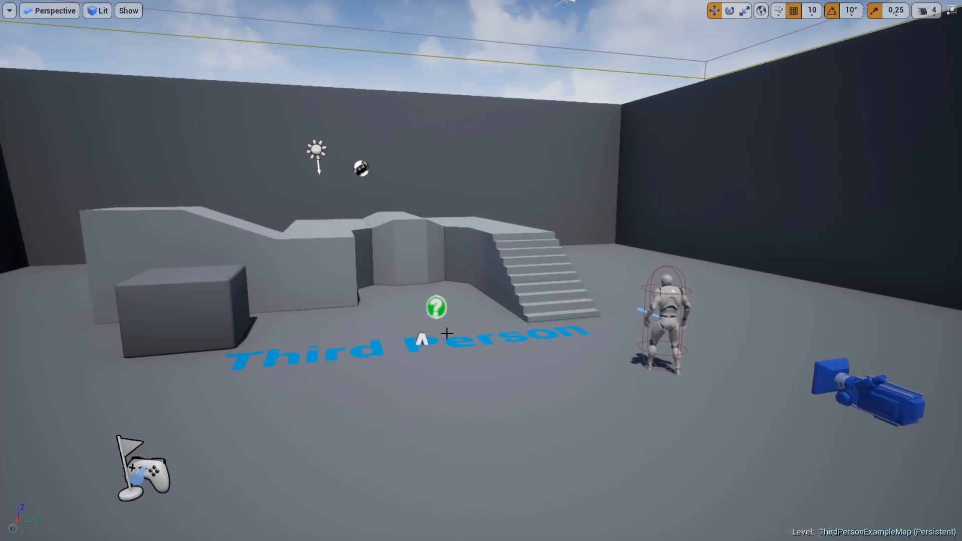
left_click_drag(489, 232, 506, 220)
left_click_drag(444, 333, 418, 370)
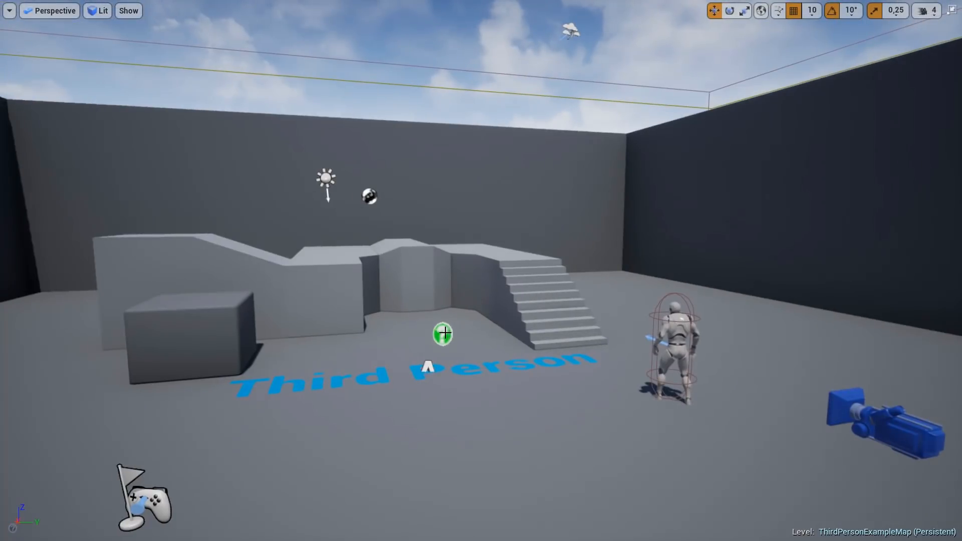
key("F11")
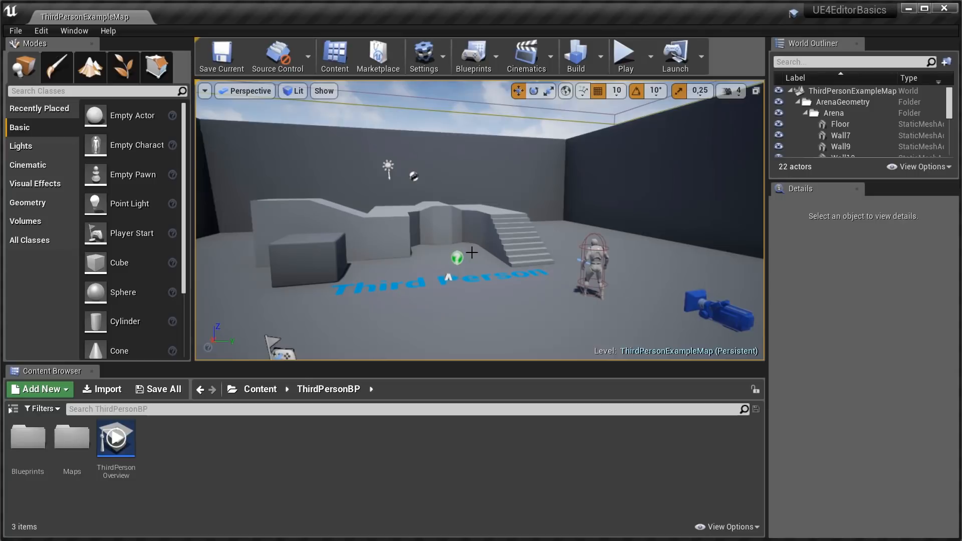
Fly the perspective camera forward, backward, sideways, up and down to examine the Third Person example level.
left_click_drag(518, 229, 501, 210)
key("a")
right_click_drag(480, 220, 480, 198)
key("w")
key("d")
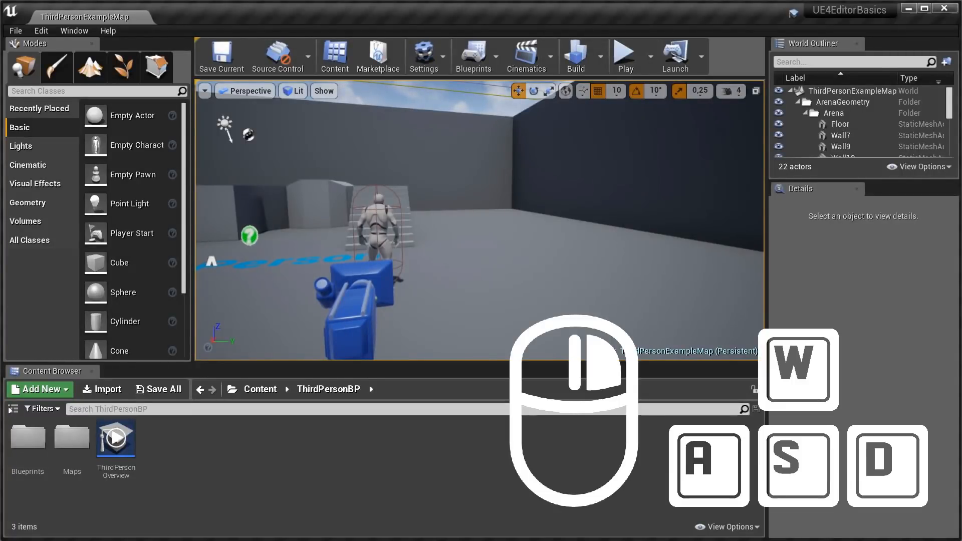
key("w")
key("s")
key("a")
key("d")
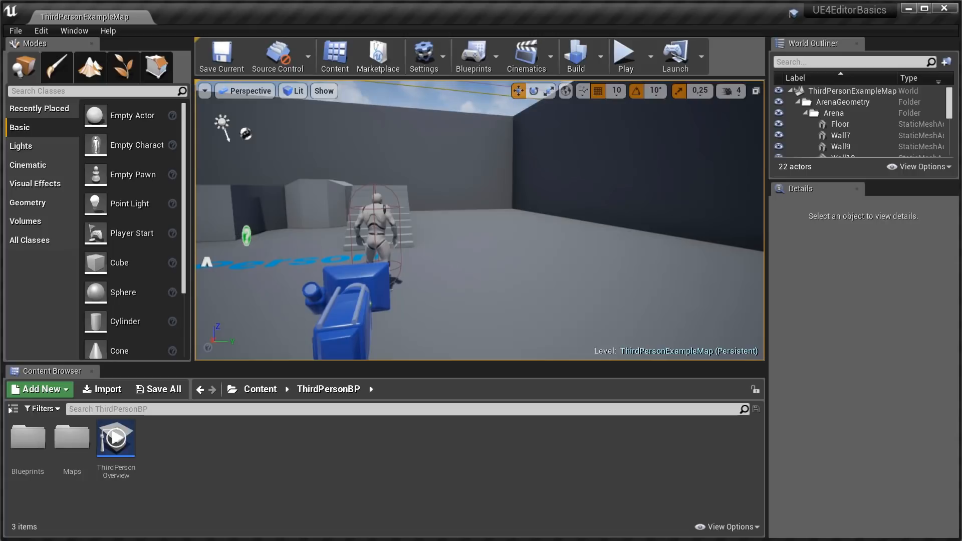
key("e")
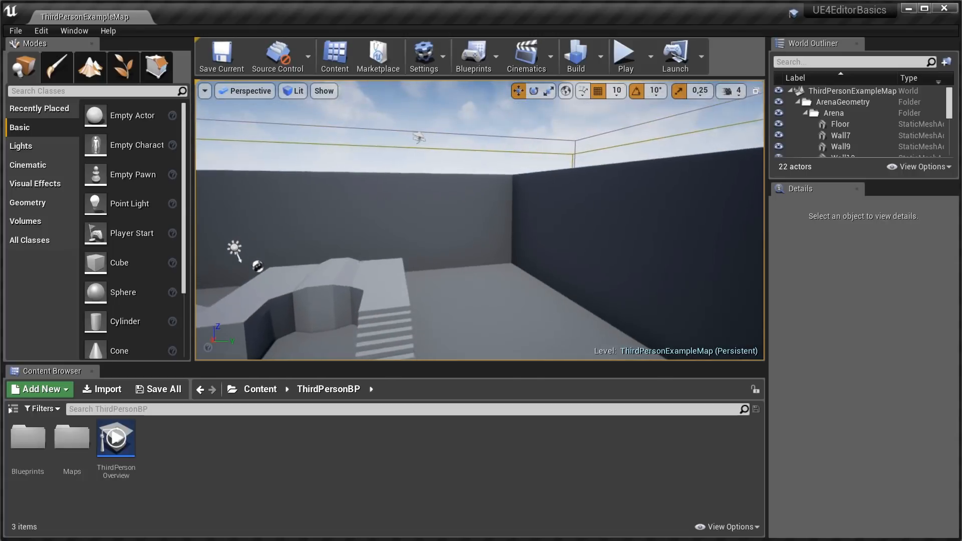
key("q")
right_click_drag(472, 252, 377, 252)
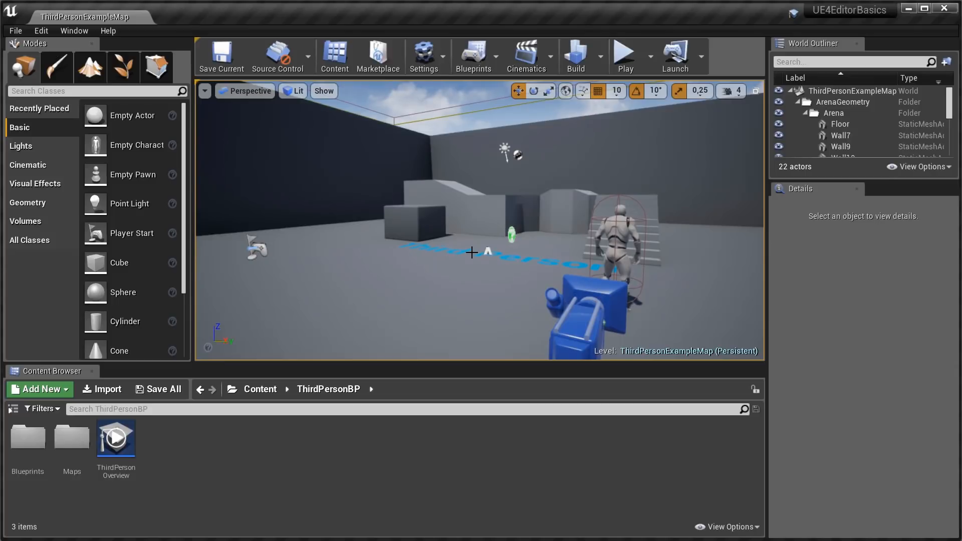
mouse_move(472, 252)
left_mouse_down()
mouse_move(472, 236)
mouse_move(411, 234)
mouse_move(506, 233)
mouse_move(450, 281)
mouse_move(410, 291)
mouse_move(472, 252)
left_mouse_up()
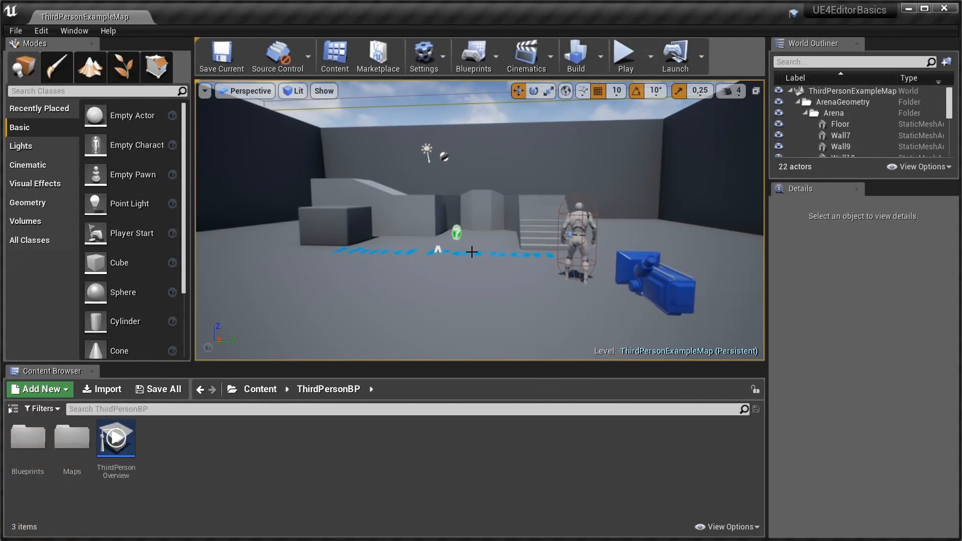
Set the viewport camera speed to 7 and fly through the level to test the faster movement.
left_click(734, 94)
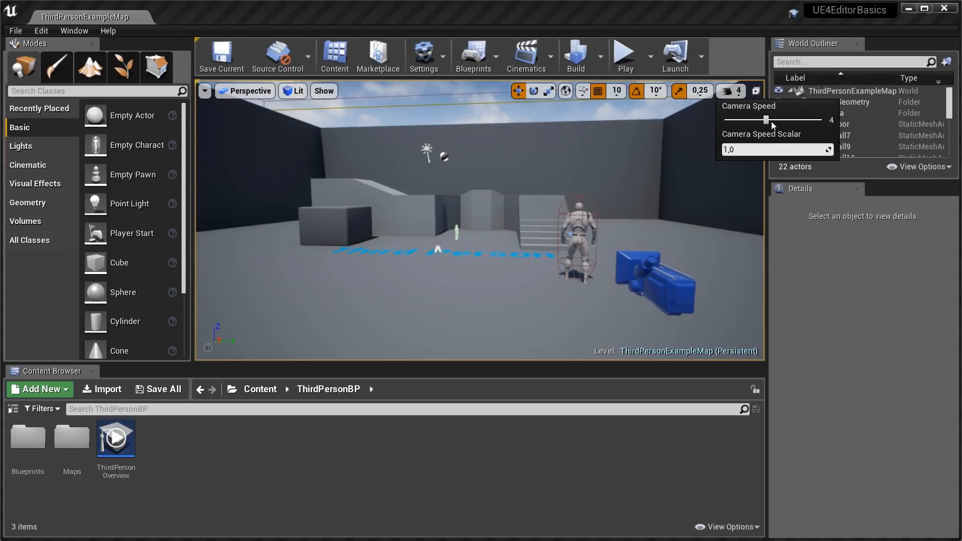
left_click_drag(765, 120, 806, 120)
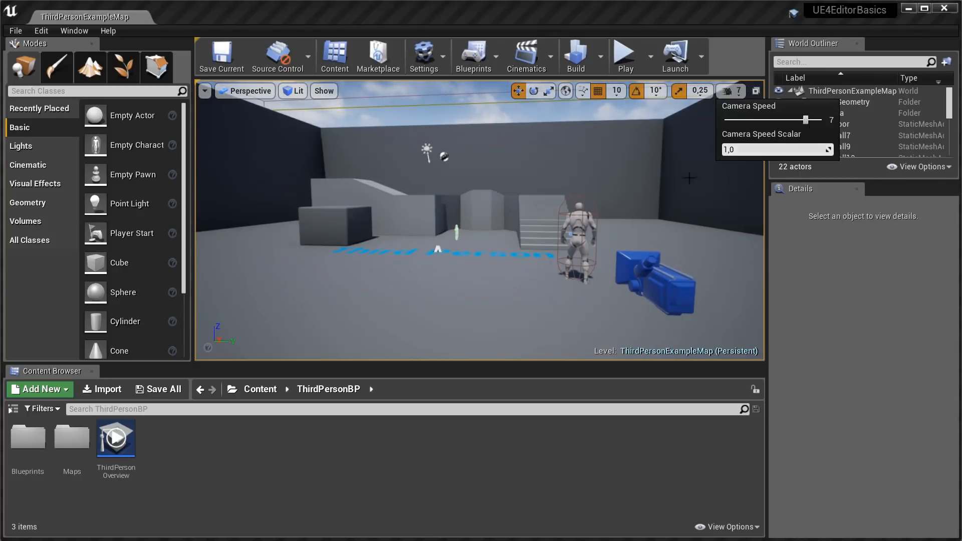
right_click_drag(552, 211, 552, 211)
key("s")
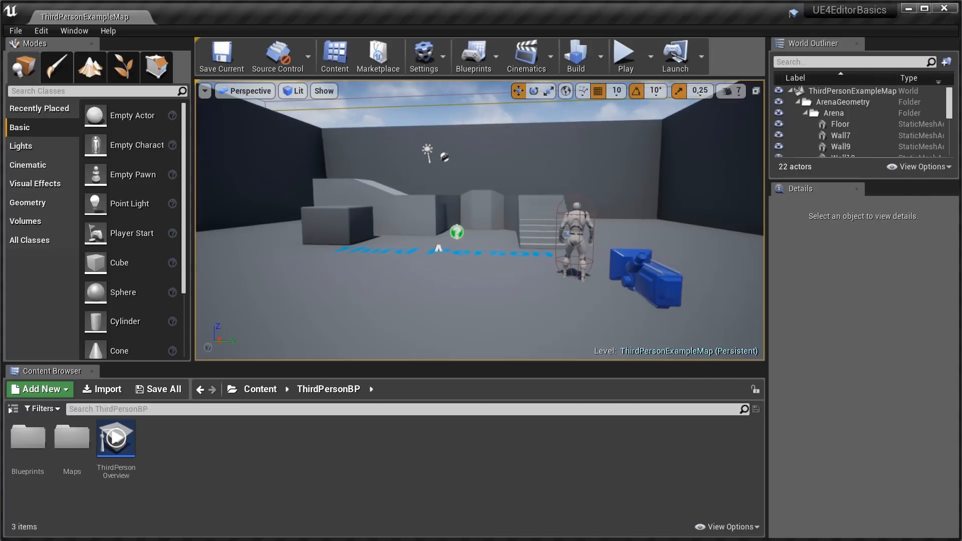
left_click(541, 220)
left_click(427, 258)
key("f")
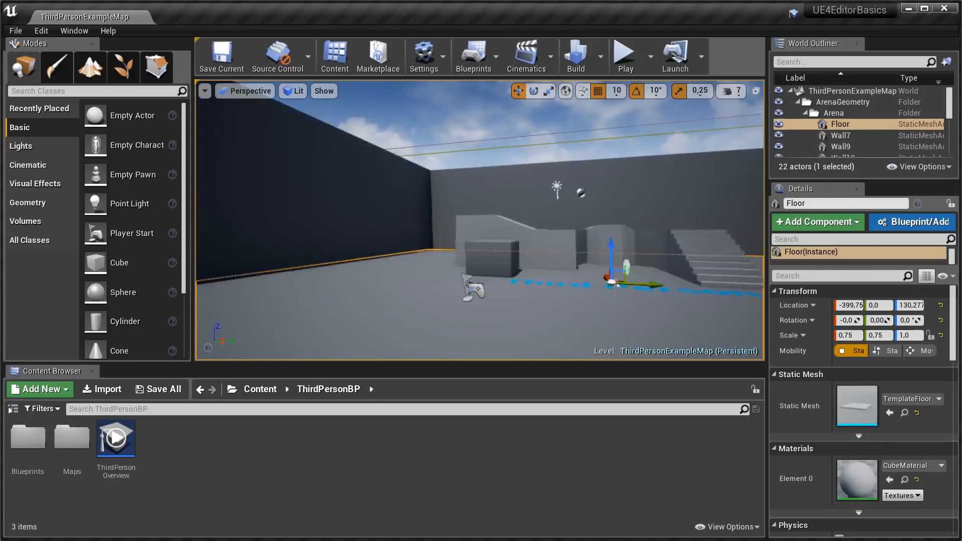
key("w")
right_click_drag(427, 258, 358, 267)
key("w")
key("s")
Set the viewport camera speed to 4 and test it with a short flight over the level.
left_click(732, 91)
left_click_drag(791, 119, 767, 119)
key("s")
right_click_drag(624, 206, 622, 245)
key("w")
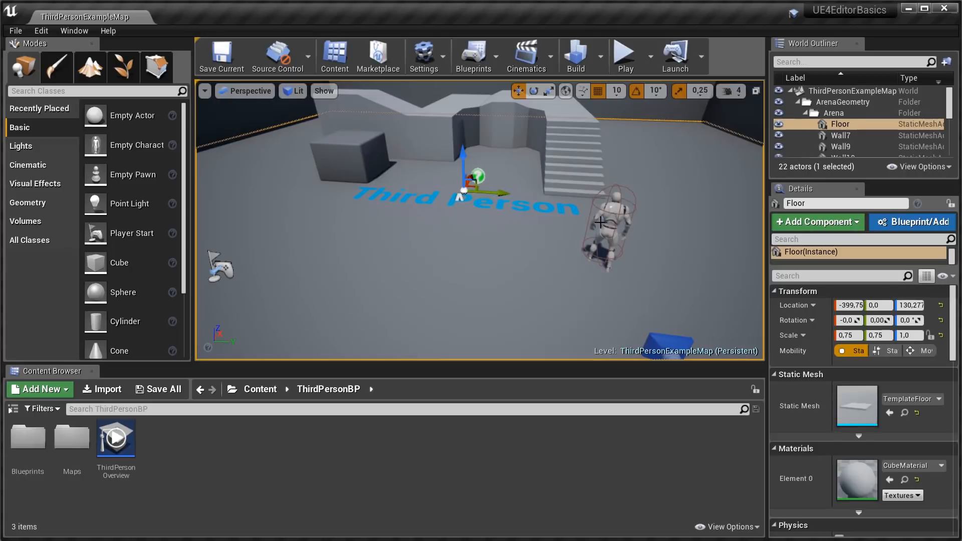
Examine the stairs, ramp, cube and character from several distances and heights at the current camera speed.
right_click_drag(481, 201, 483, 160)
key("s")
key("s")
key("w")
key("s")
key("q")
key("w")
key("s")
key("s")
right_click_drag(437, 254, 437, 254)
key("s")
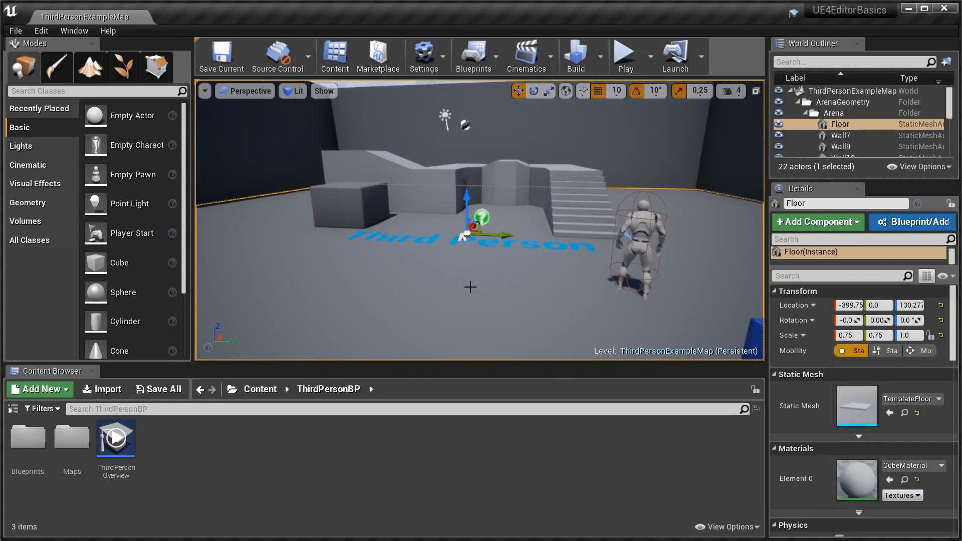
Select the cube mesh near the ramp, try moving it along the Y axis, and undo the move.
left_click(350, 225)
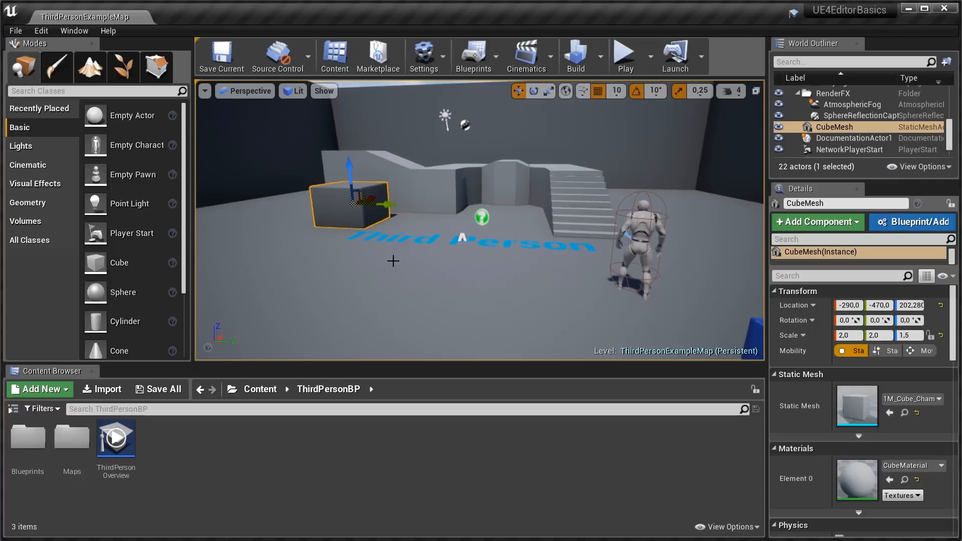
right_click_drag(388, 269, 356, 258)
key("s")
key("a")
key("w")
right_click_drag(411, 248, 414, 254)
key("w")
key("s")
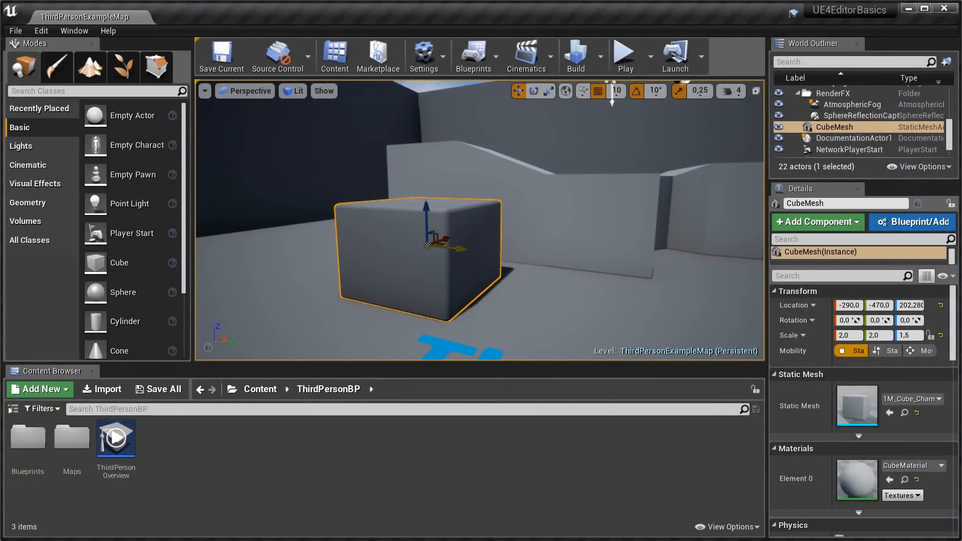
mouse_move(456, 247)
left_mouse_down()
mouse_move(469, 254)
mouse_move(441, 256)
left_mouse_up()
key("ctrl+z")
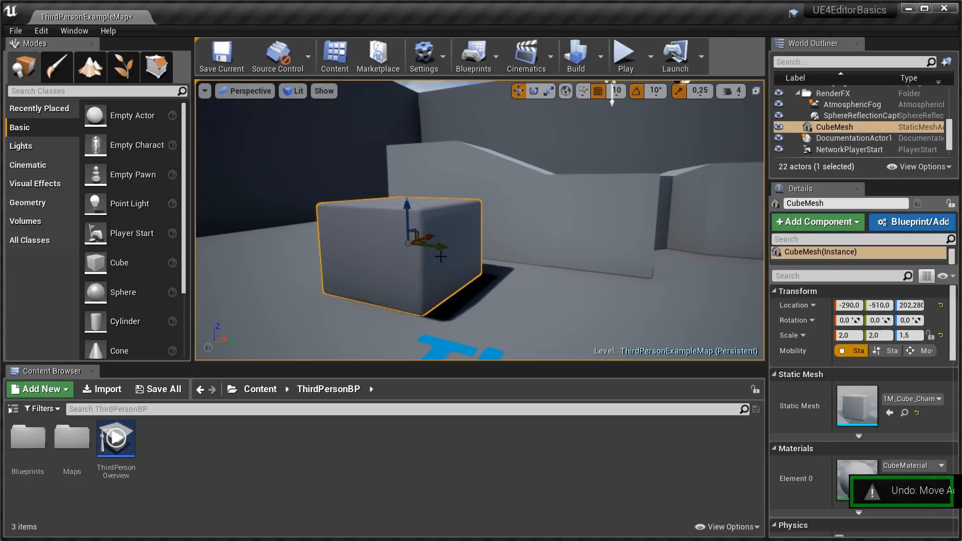
Undo the cube mesh's remaining move, then try rotating it 20° about the X axis and undo the rotation.
key("ctrl+z")
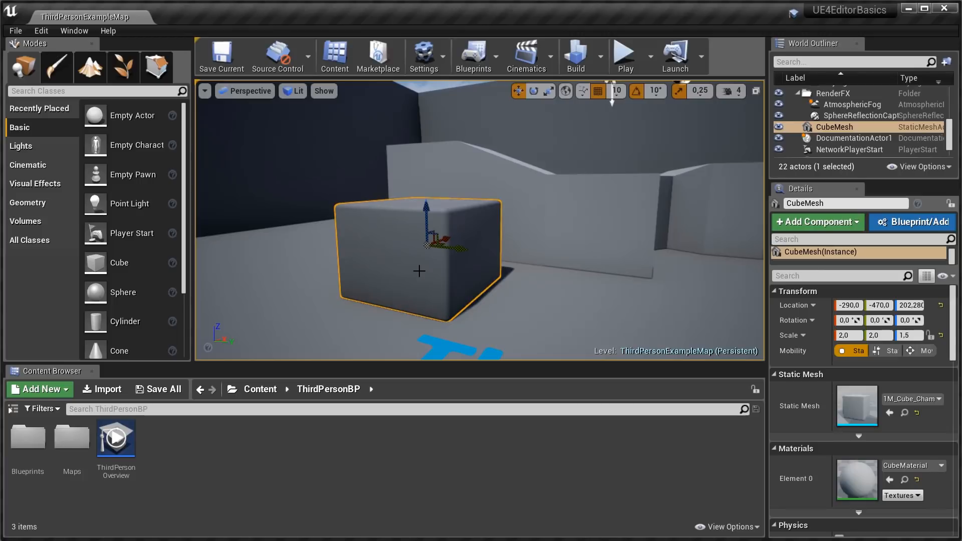
key("e")
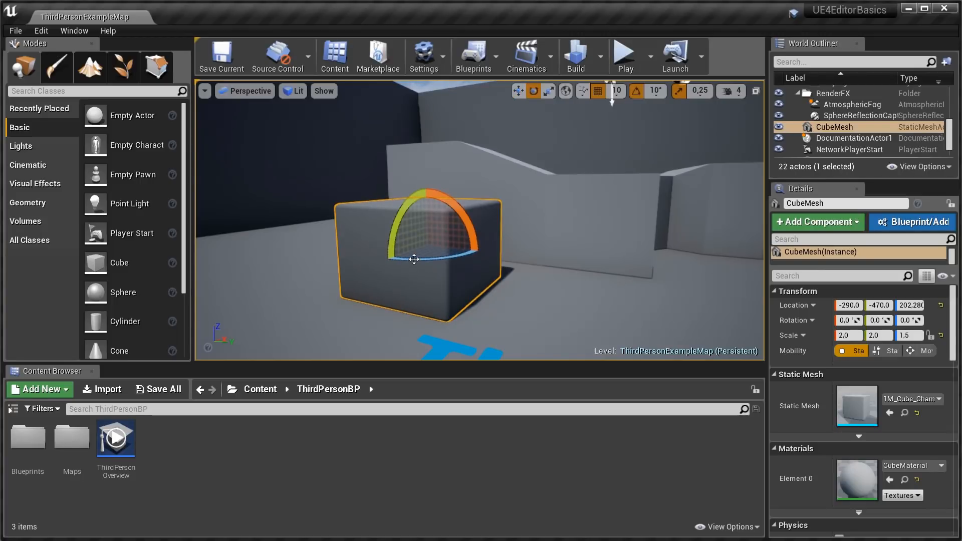
left_click_drag(414, 259, 414, 259)
left_click_drag(458, 216, 460, 218)
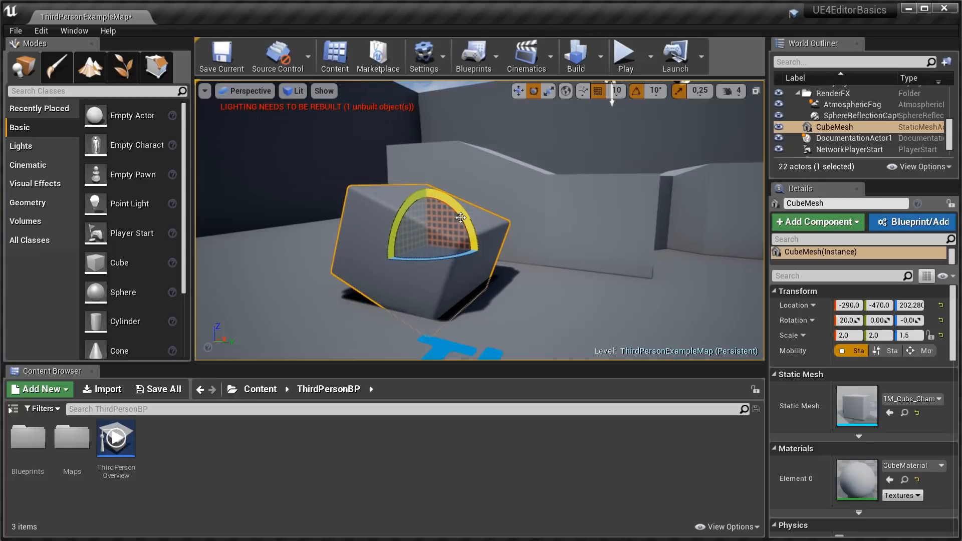
key("ctrl+z")
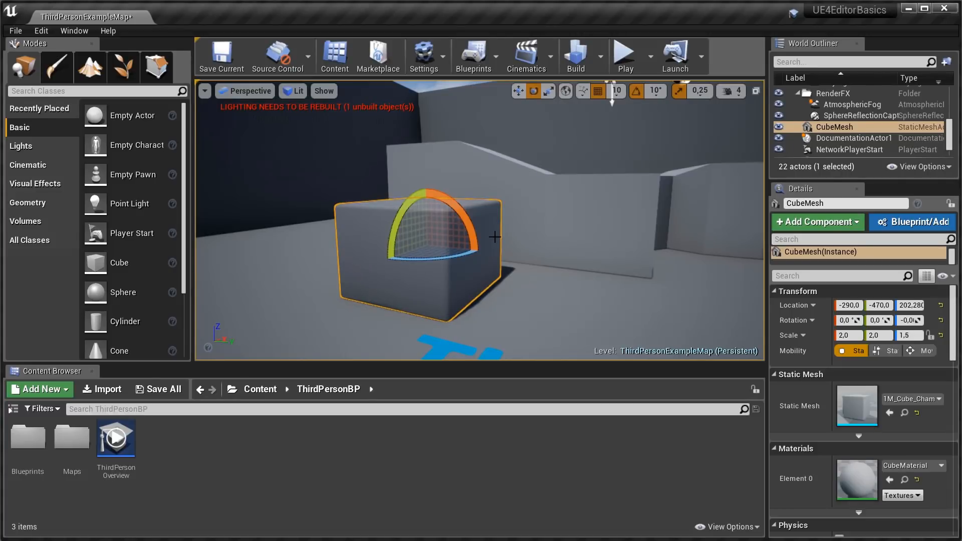
Scale the cube mesh to 2.25 along the Y axis, undo the extra scaling made after it, and return to the Move tool.
key("r")
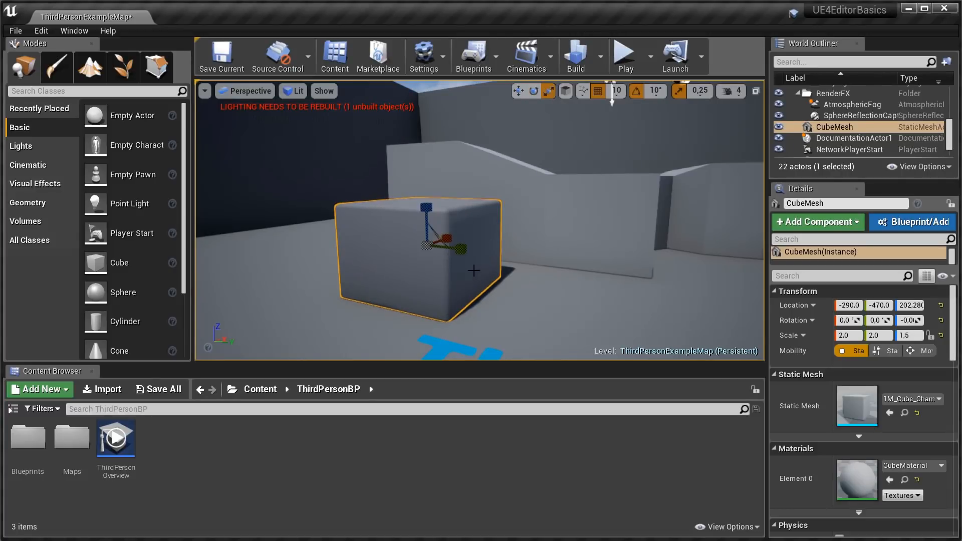
left_click_drag(457, 249, 453, 229)
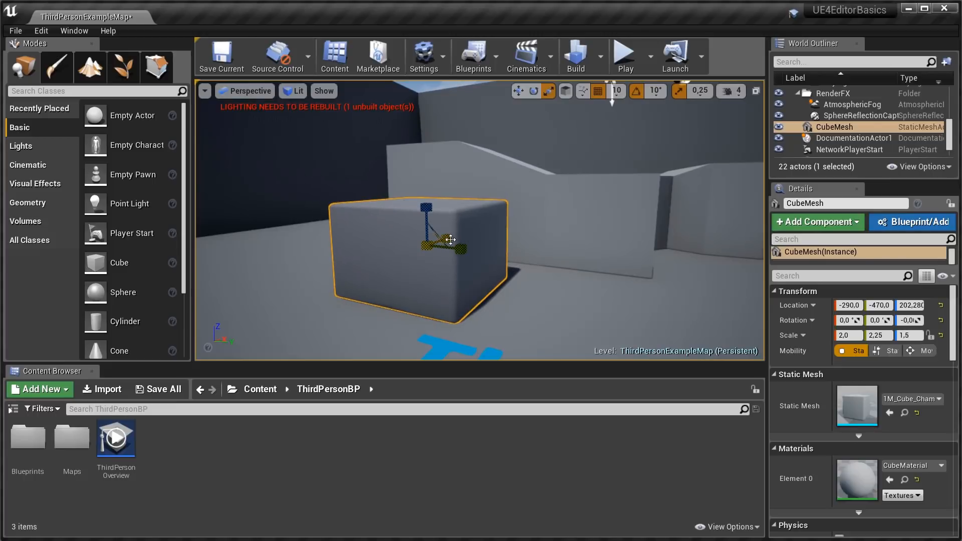
key("ctrl+z")
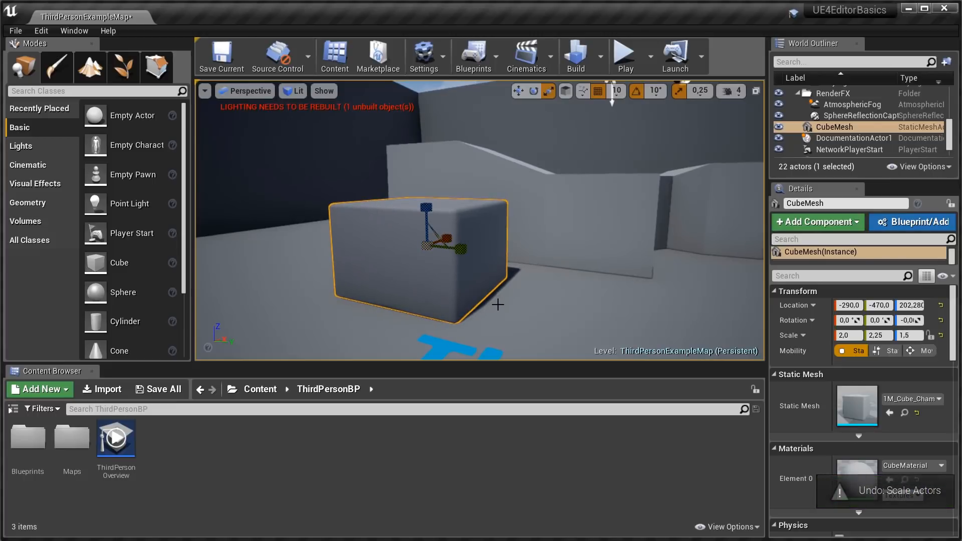
right_click_drag(503, 314, 507, 328)
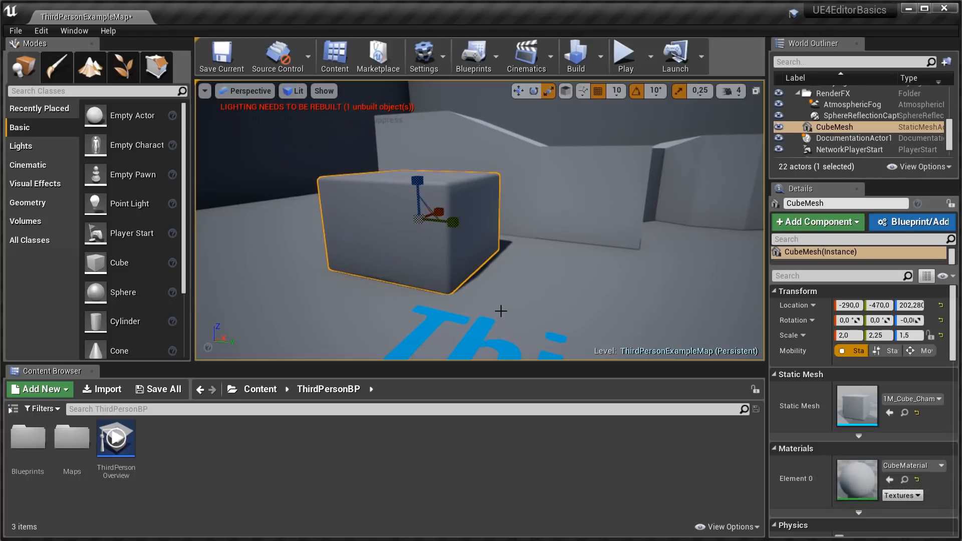
key("w")
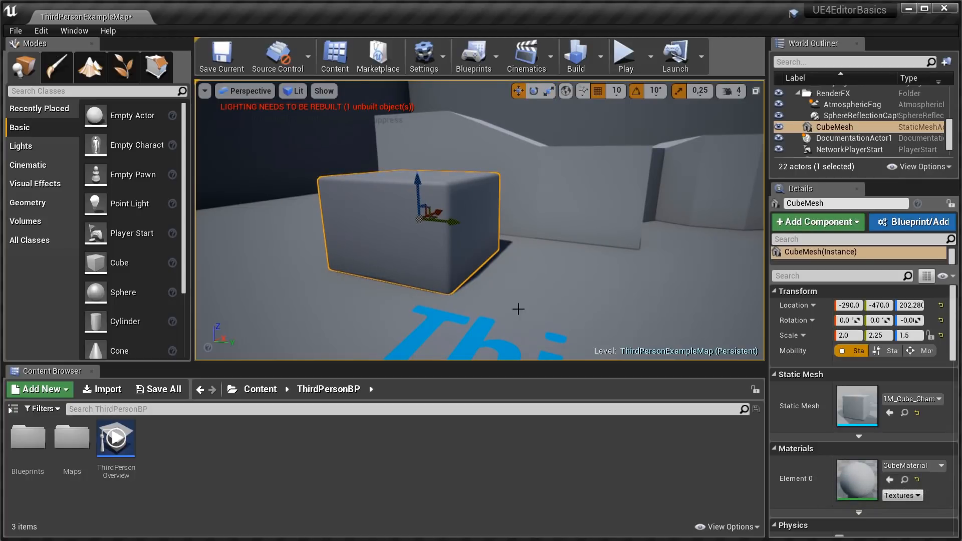
Examine the cube, ramp and stairs from several distances and angles by flying around the level.
mouse_move(429, 258)
right_mouse_down()
mouse_move(459, 264)
mouse_move(447, 263)
mouse_move(458, 246)
mouse_move(441, 251)
right_mouse_up()
key("s")
key("w")
key("s")
key("d")
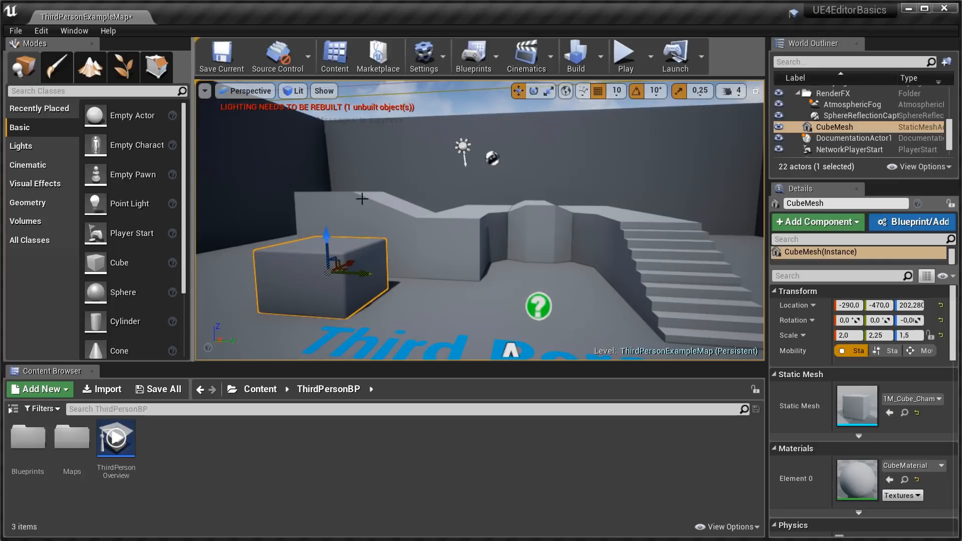
right_click_drag(352, 268, 462, 255)
key("w")
key("s")
key("a")
key("w")
key("s")
key("w")
key("s")
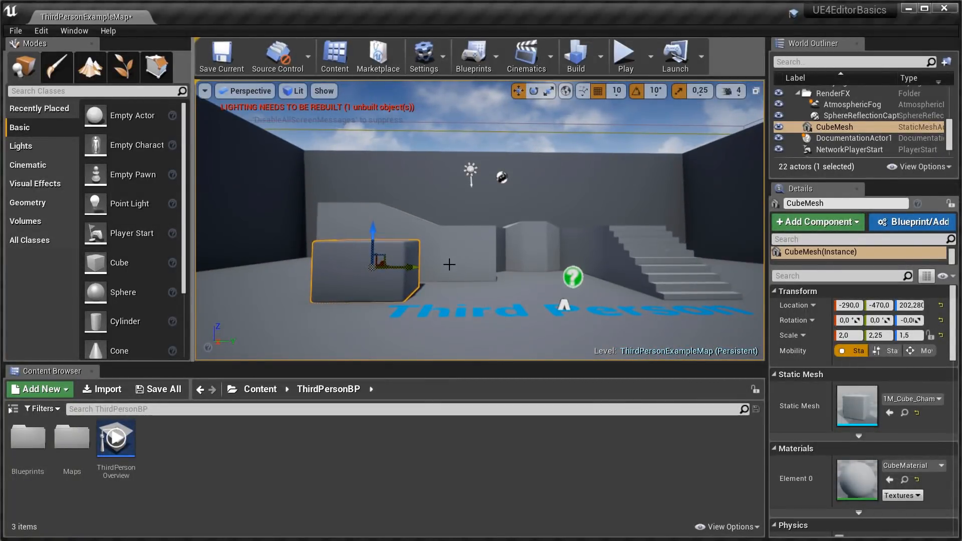
mouse_move(472, 295)
right_mouse_down()
mouse_move(481, 221)
mouse_move(473, 306)
right_mouse_up()
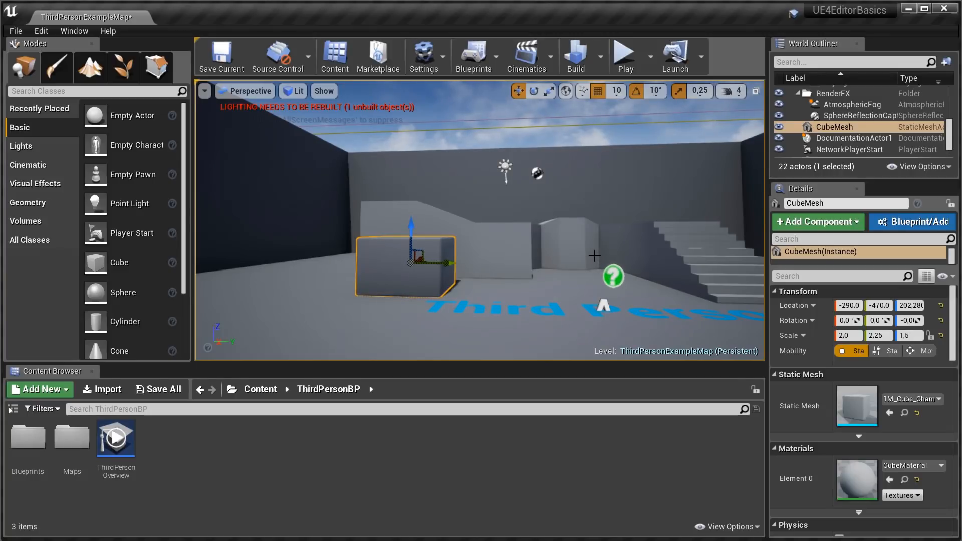
Select the staircase mesh, try moving it along the Y axis to 120, and undo the move.
right_click_drag(526, 281, 526, 281)
right_click_drag(563, 319, 563, 320)
left_click(563, 320)
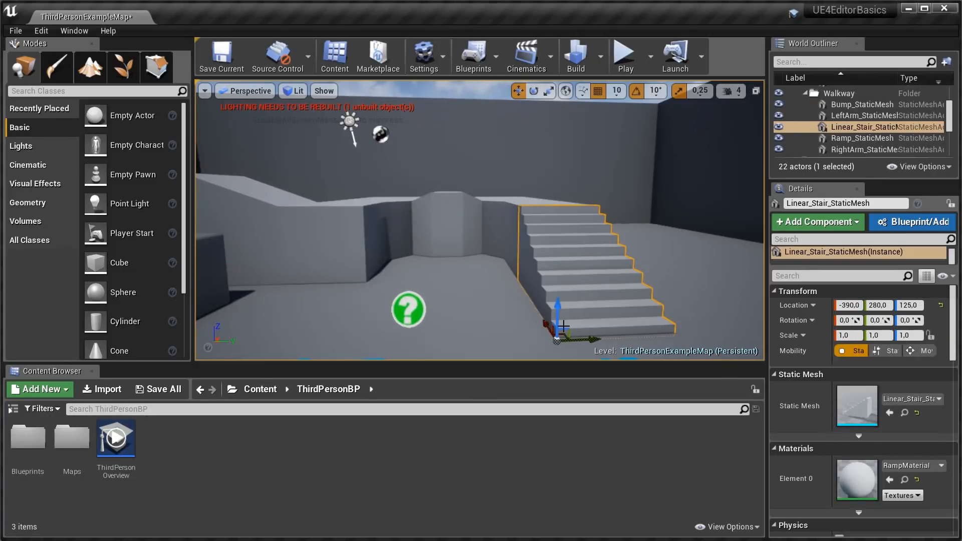
left_click_drag(590, 339, 489, 343)
right_click_drag(489, 343, 489, 343)
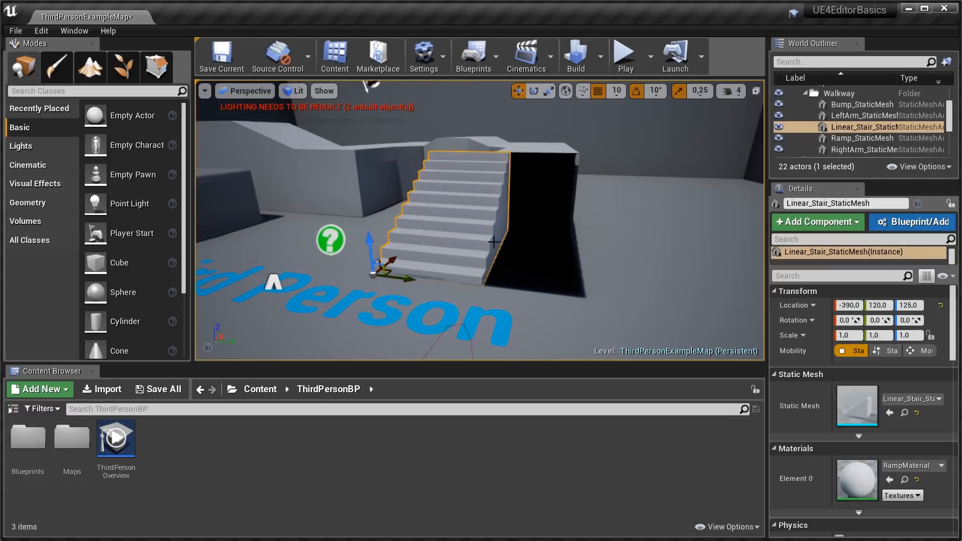
key("ctrl+z")
right_click_drag(580, 249, 523, 251)
key("a")
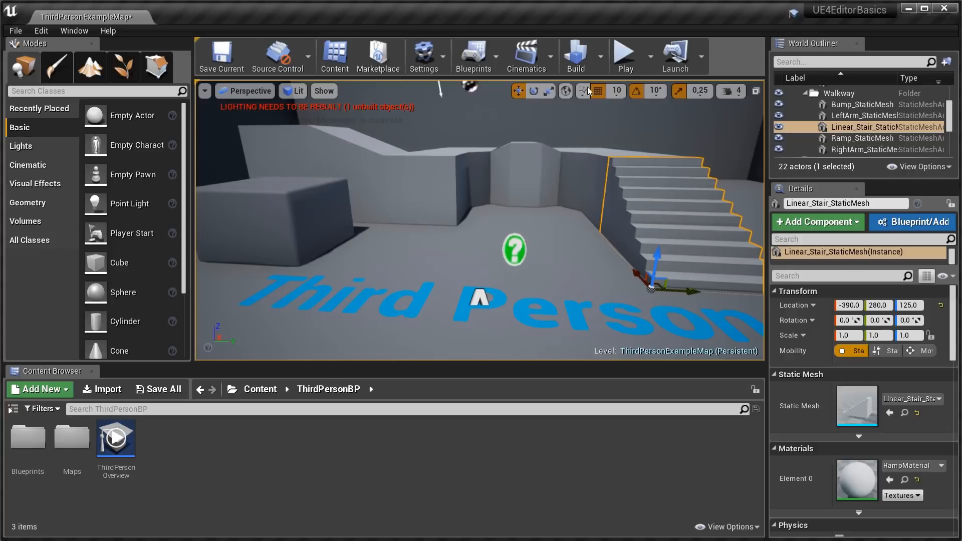
Build the level's lighting and close the message log.
left_click(577, 59)
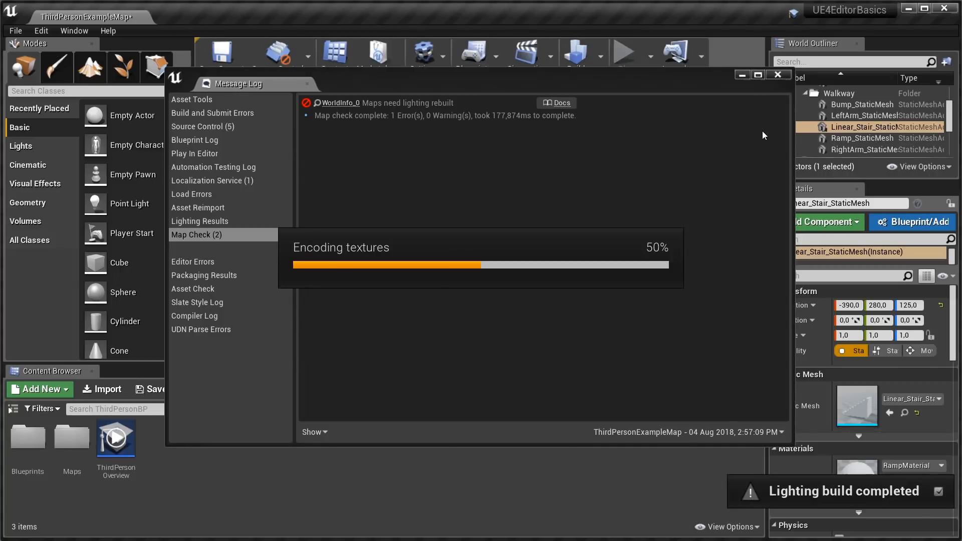
left_click(777, 74)
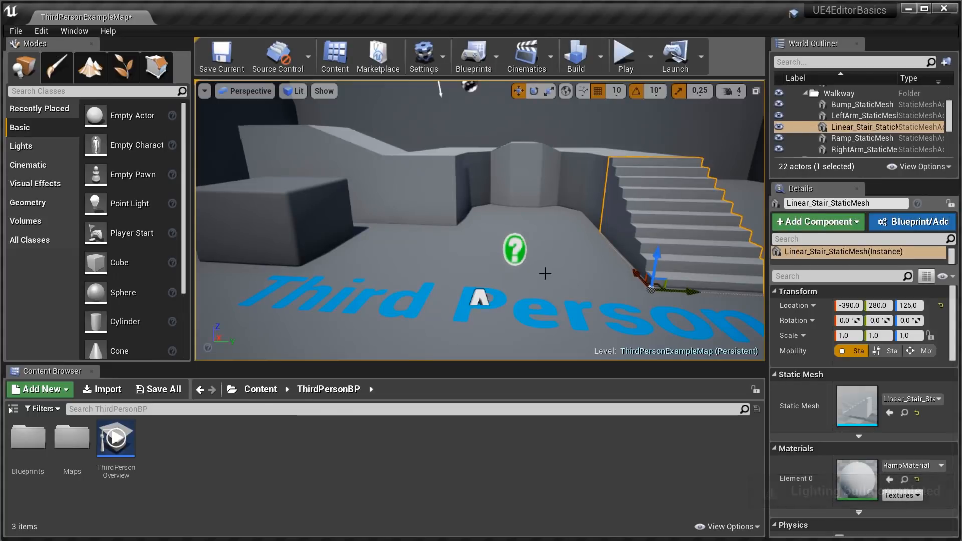
Try a scale of 5 on all axes of the staircase with its proportions locked, and set the scale back to 1.
mouse_move(540, 271)
right_mouse_down()
mouse_move(432, 260)
mouse_move(469, 269)
mouse_move(531, 266)
right_mouse_up()
key("d")
key("w")
key("s")
key("s")
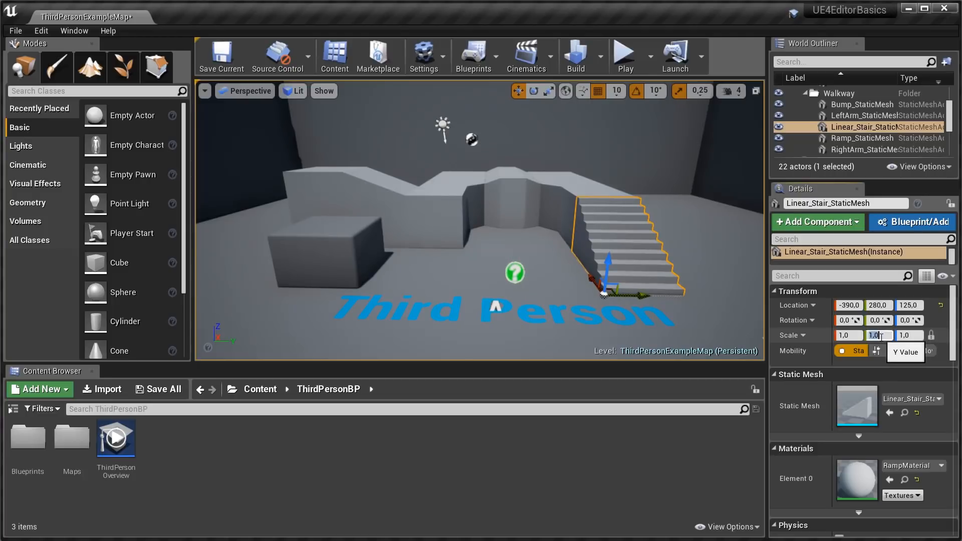
key("Return")
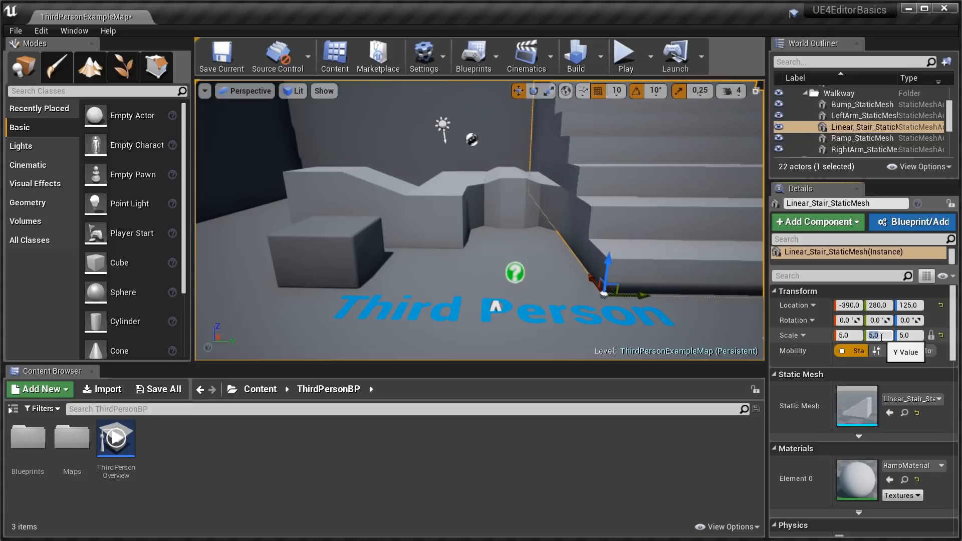
right_click_drag(651, 301, 726, 260)
right_click_drag(601, 288, 531, 313)
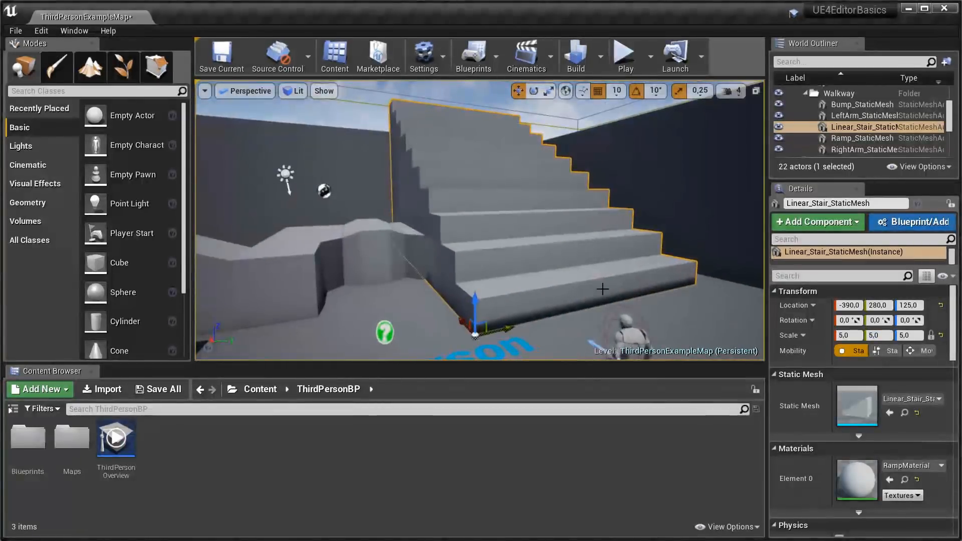
left_click(874, 335)
type("1")
key("Return")
right_click_drag(657, 313, 611, 356)
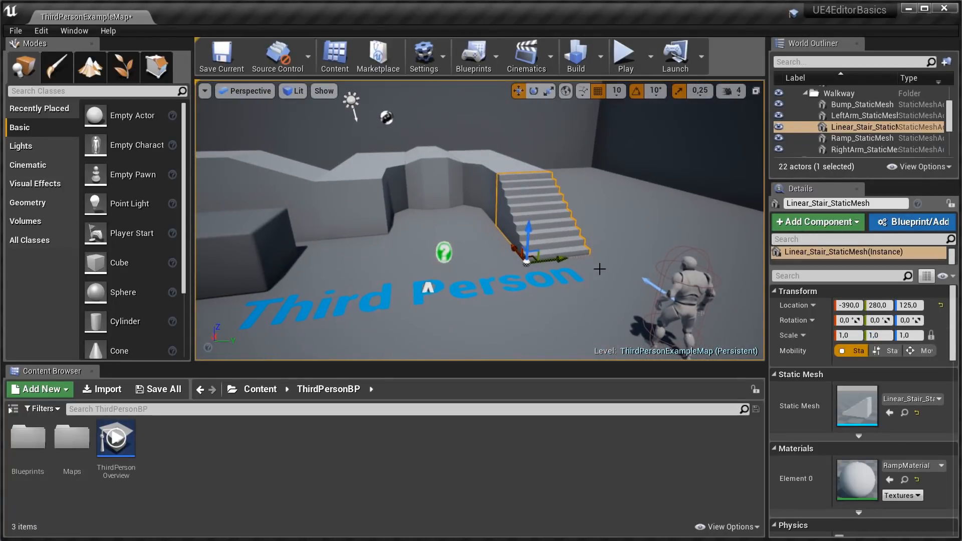
Try resetting the staircase's static mesh assignment to its default of None, and undo the reset.
key("ctrl+1")
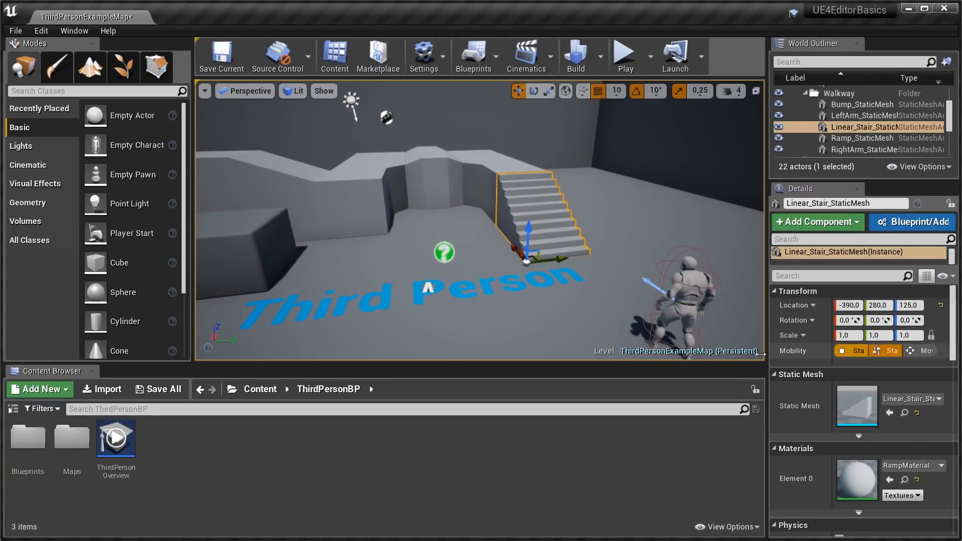
left_click(917, 412)
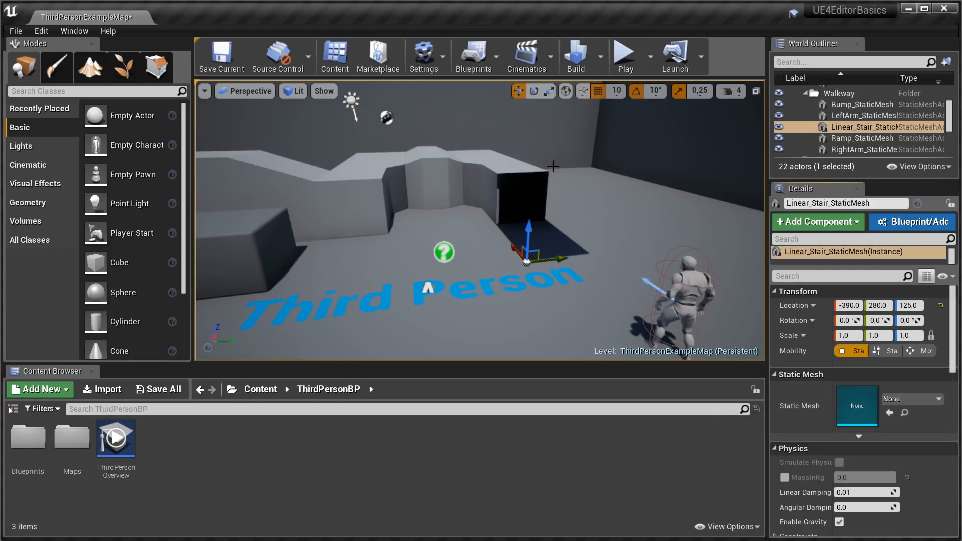
key("ctrl+z")
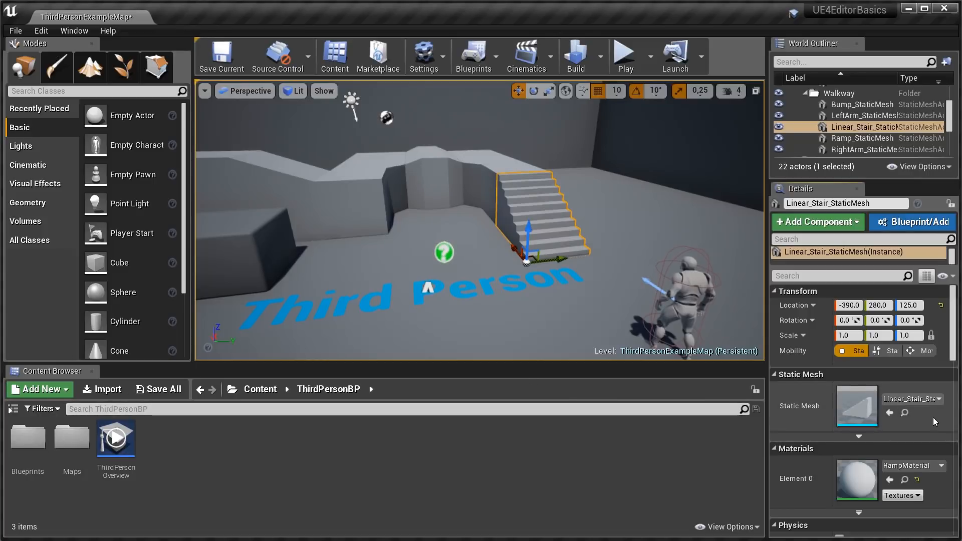
Locate the staircase's mesh asset in its folder, try replacing it with RightArm_StaticMesh, and undo the replacement.
left_click(904, 412)
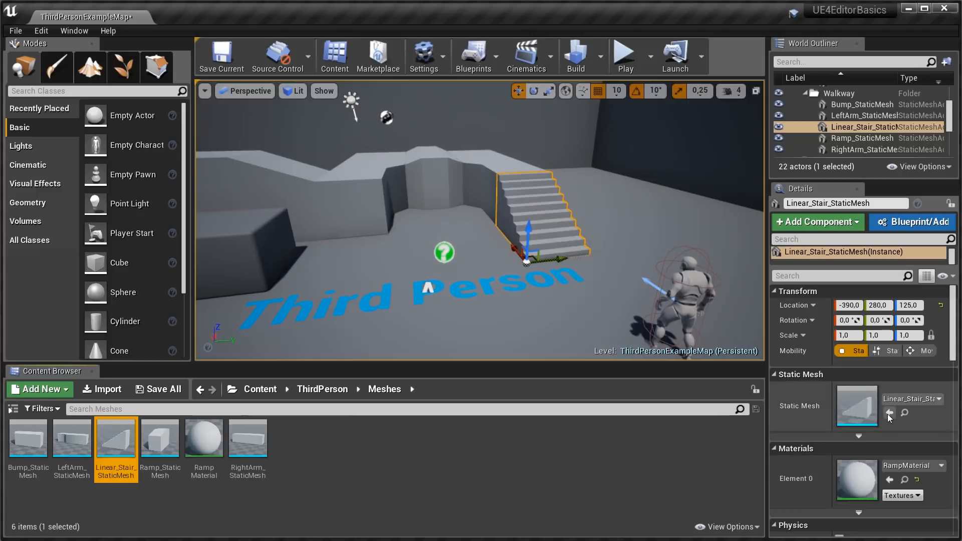
left_click(256, 442)
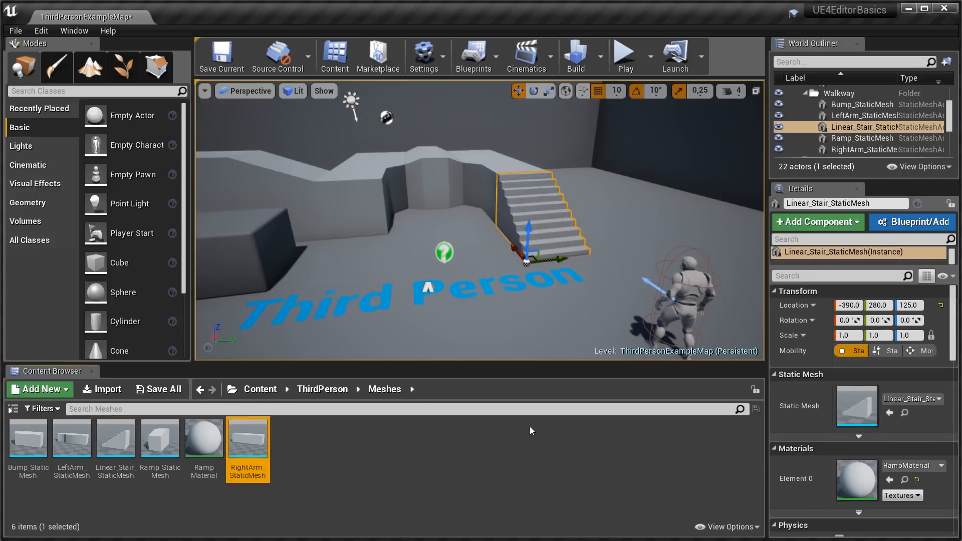
left_click(888, 412)
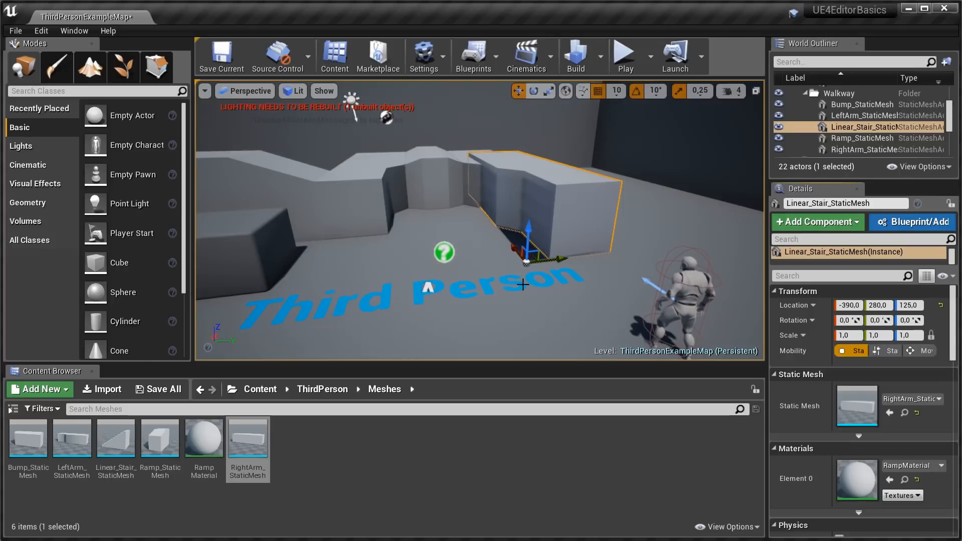
key("ctrl+z")
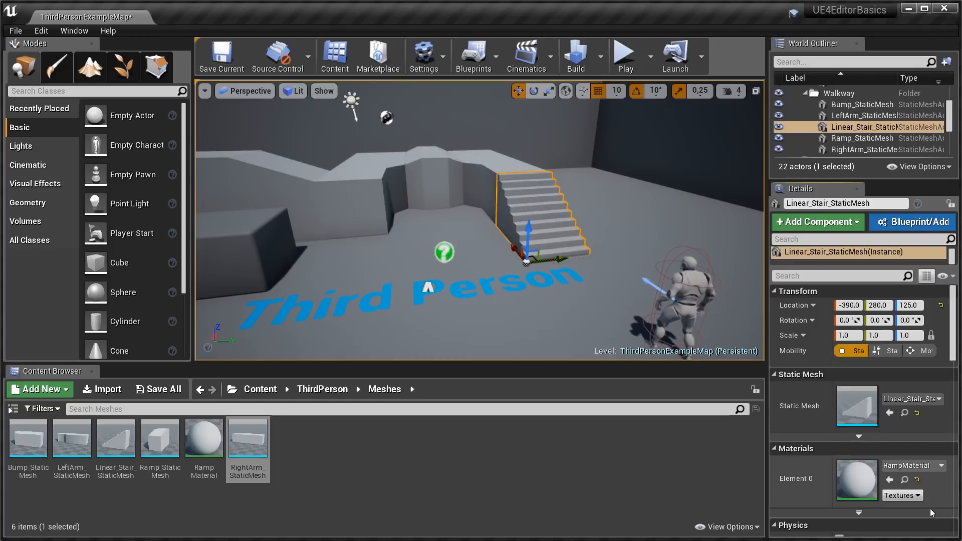
Examine the staircase's material, physics, collision and lighting properties, including the extra material options.
left_click(858, 513)
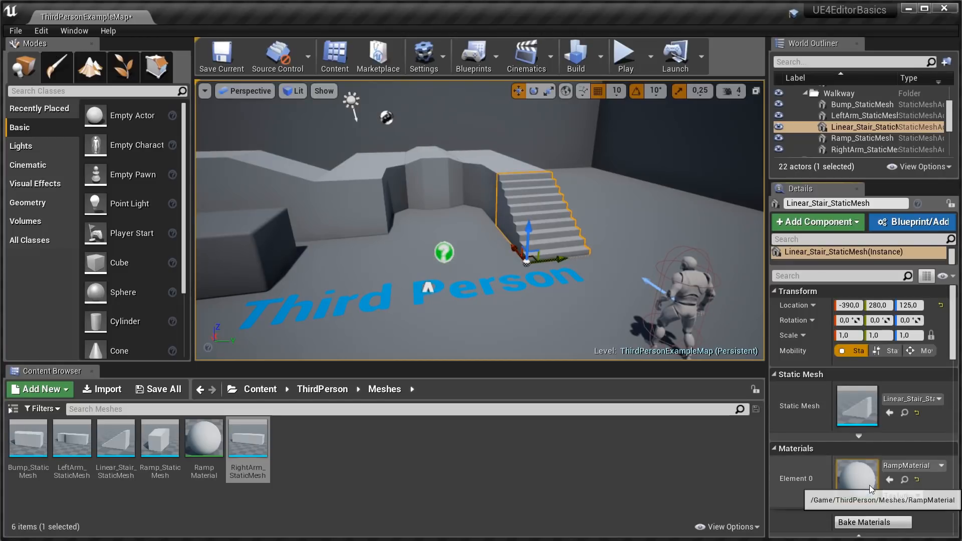
left_click(859, 528)
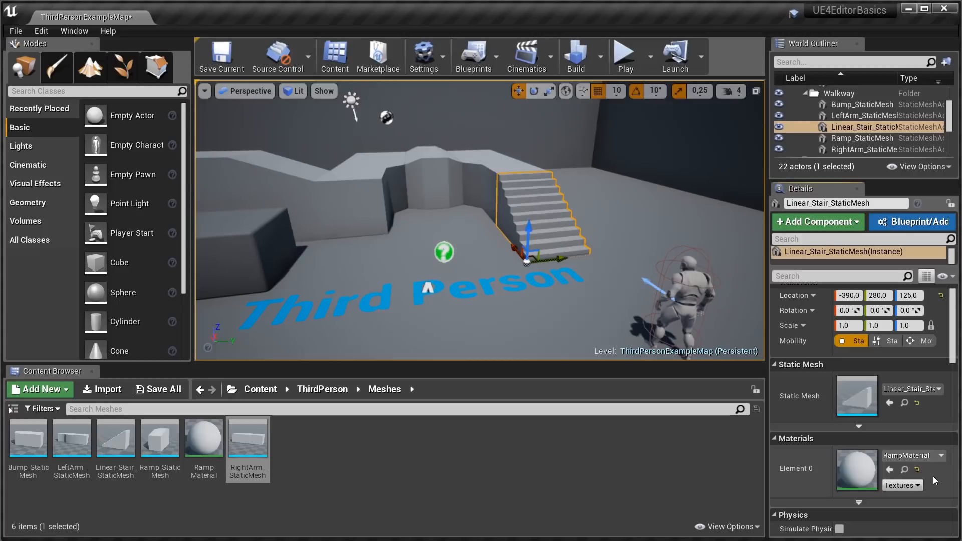
scroll(923, 484, "down", 4)
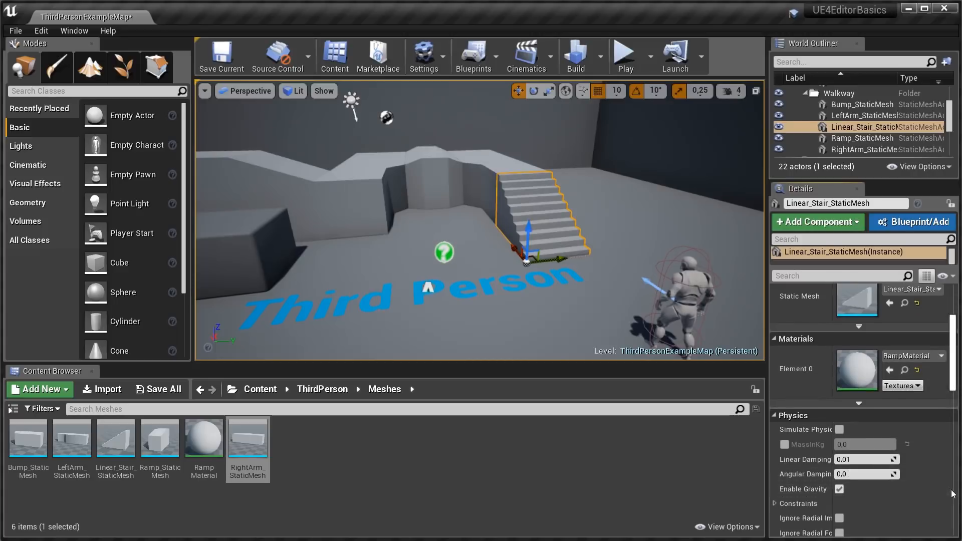
scroll(947, 492, "down", 1)
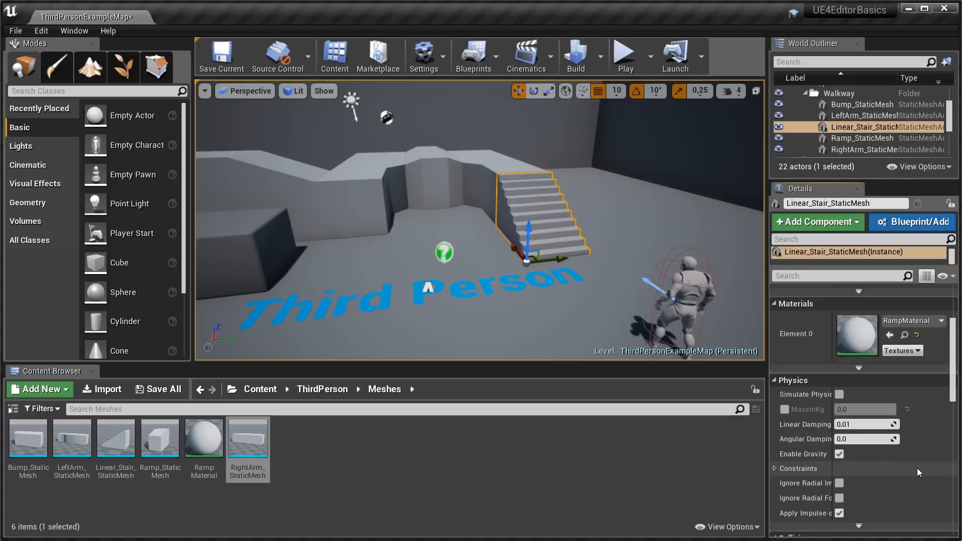
scroll(911, 470, "down", 5)
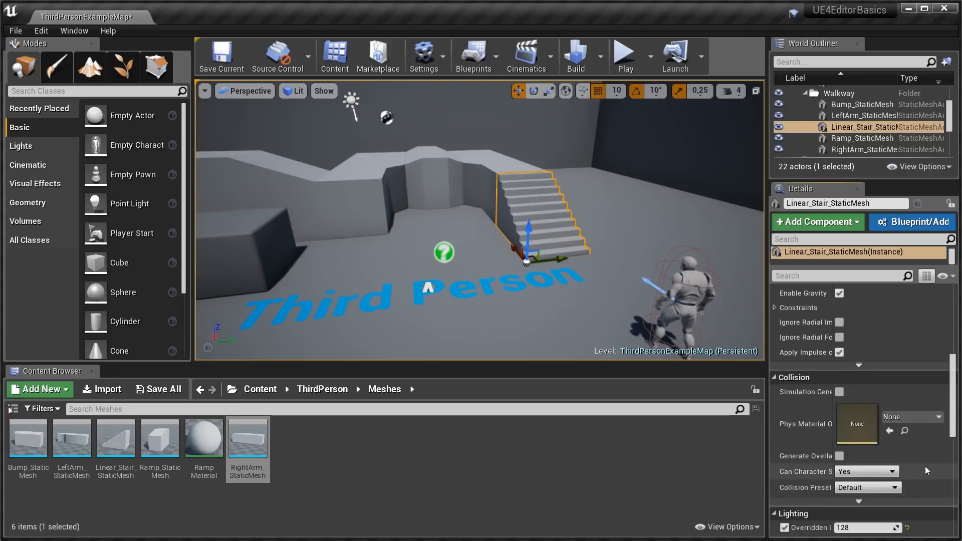
scroll(925, 465, "down", 4)
scroll(924, 477, "up", 4)
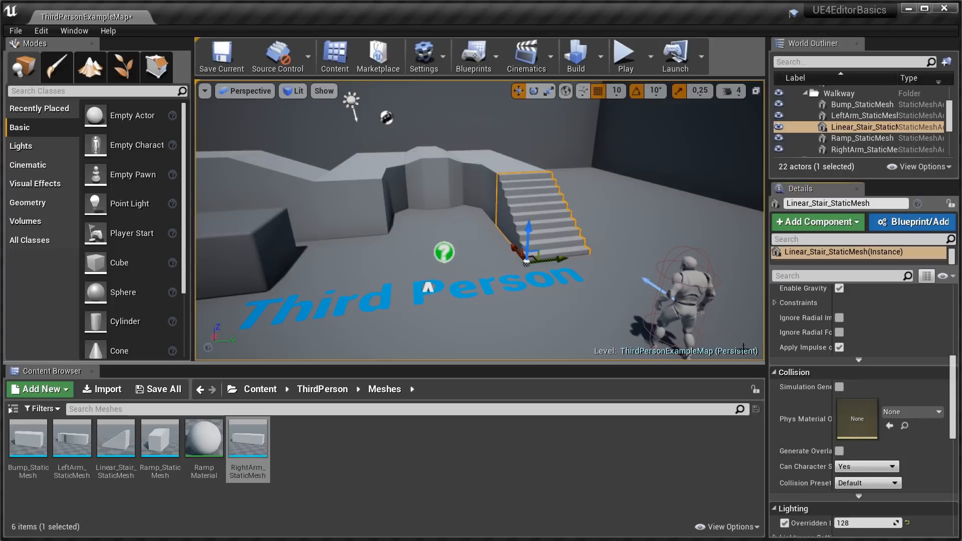
Set the staircase's collision preset to NoCollision, play-test by running the character into the stairs, and reselect the staircase.
left_click(881, 488)
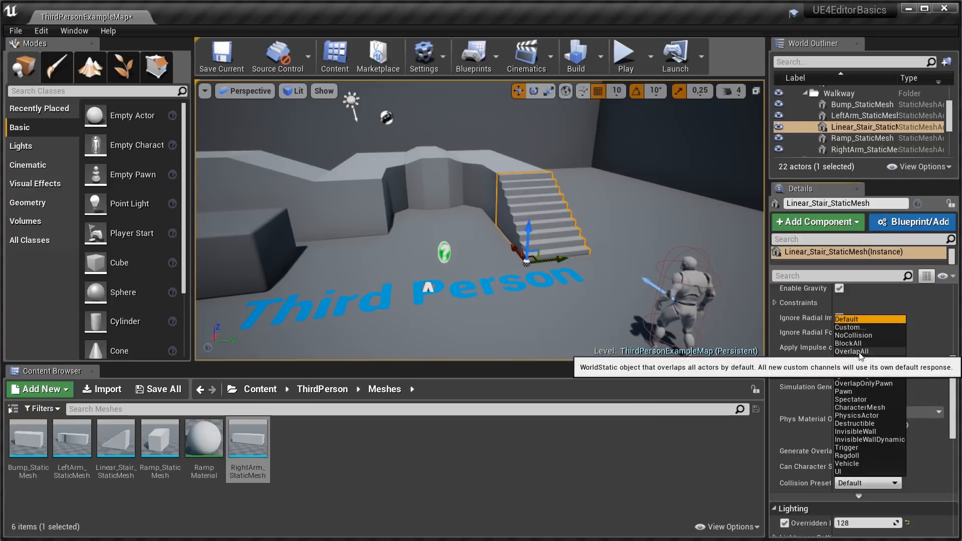
left_click(858, 335)
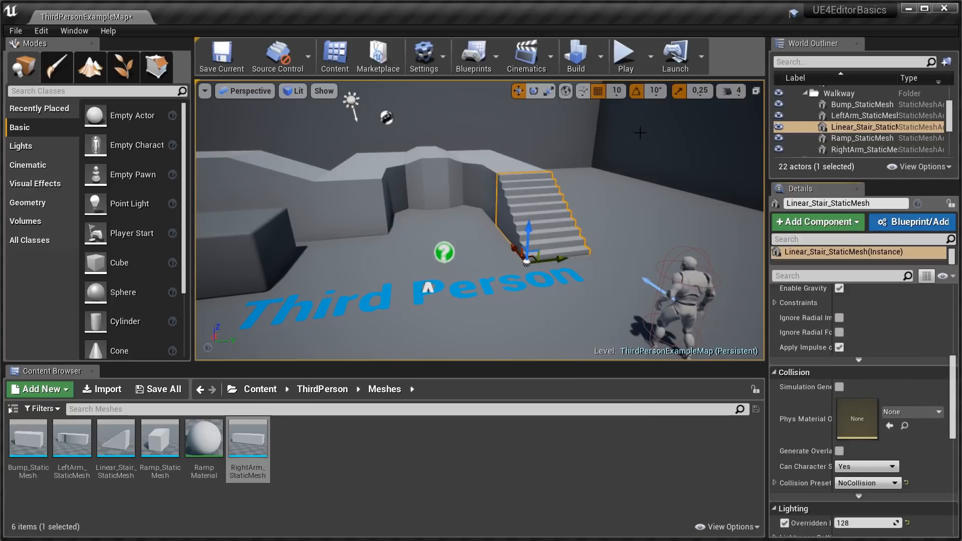
left_click(625, 63)
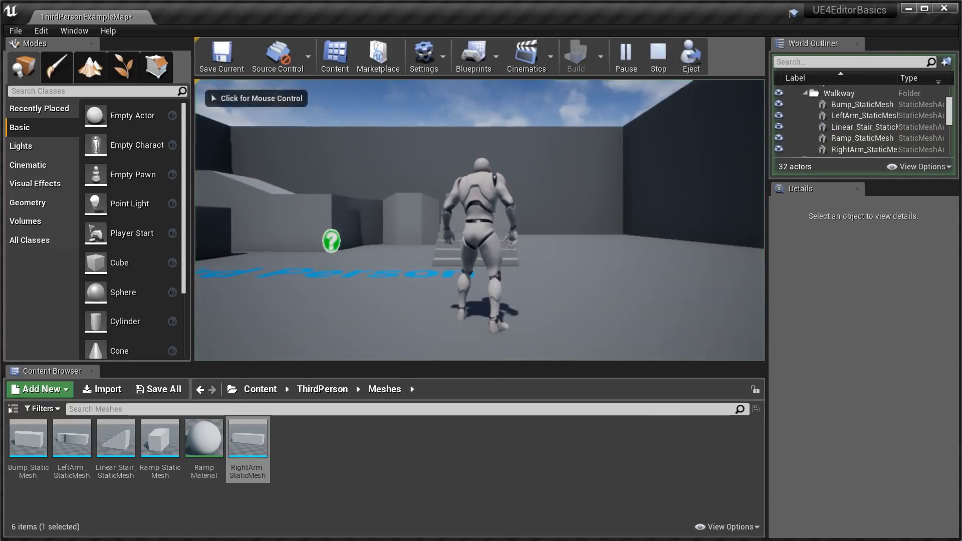
left_click(479, 220)
key("w")
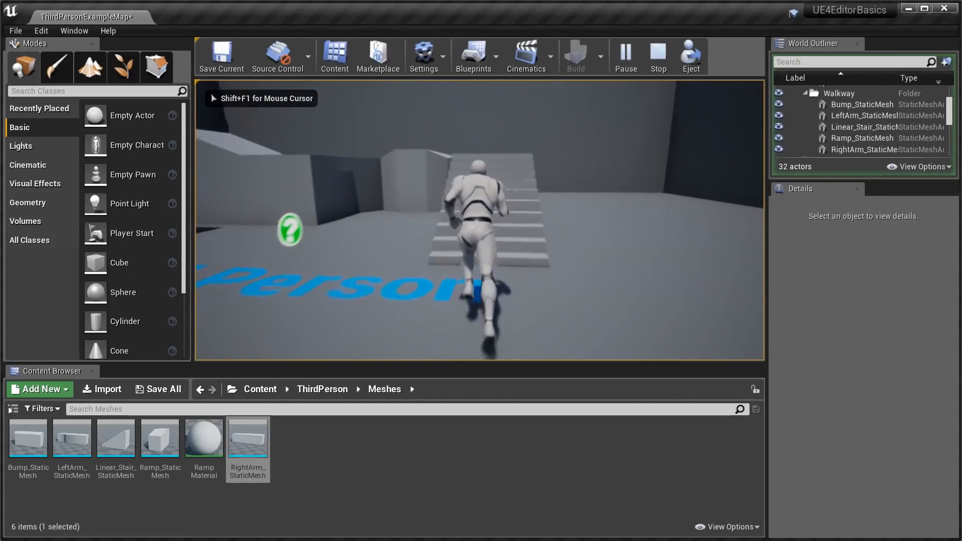
key("a")
key("d")
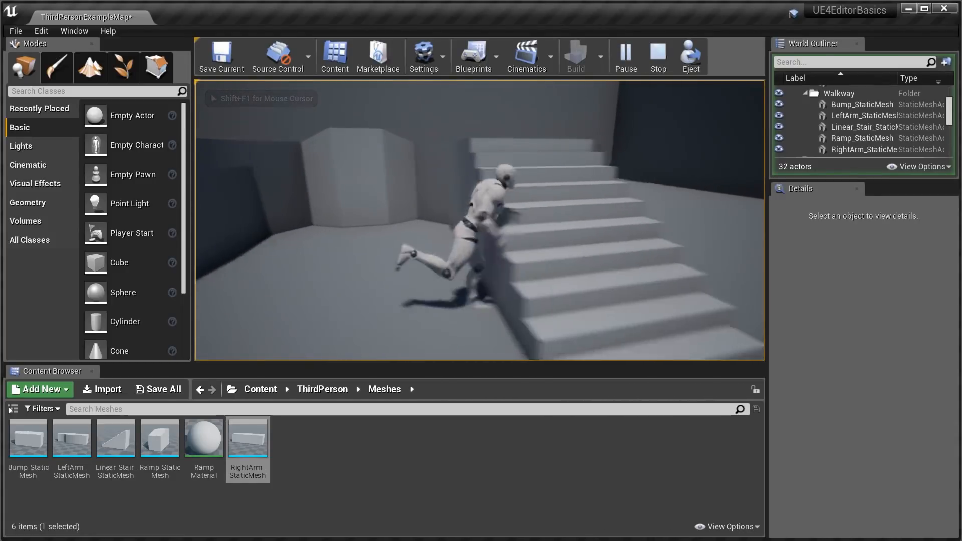
key("s")
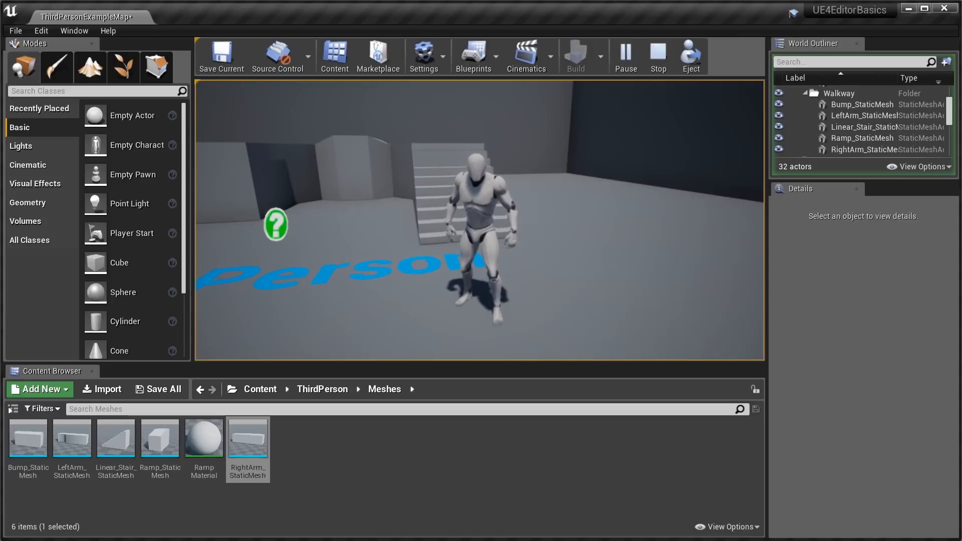
key("Escape")
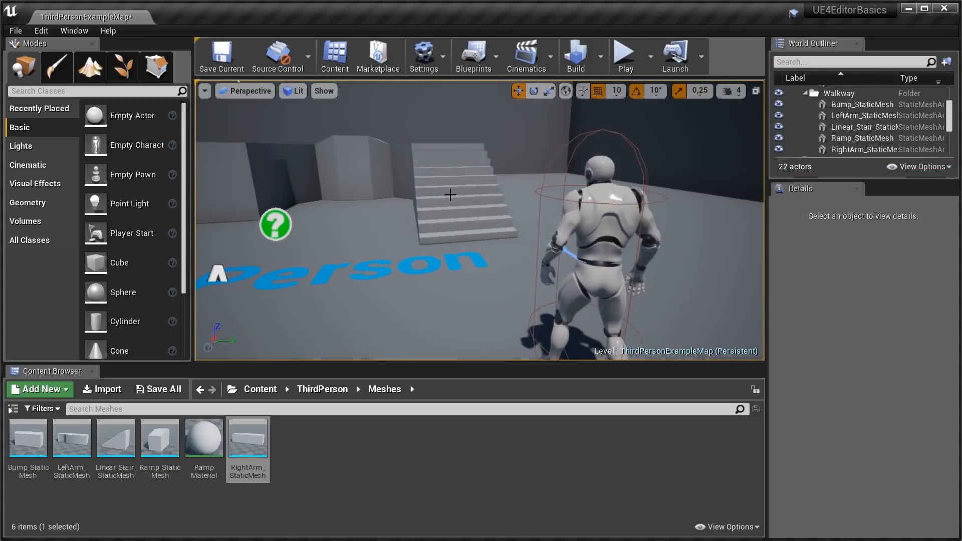
left_click(467, 212)
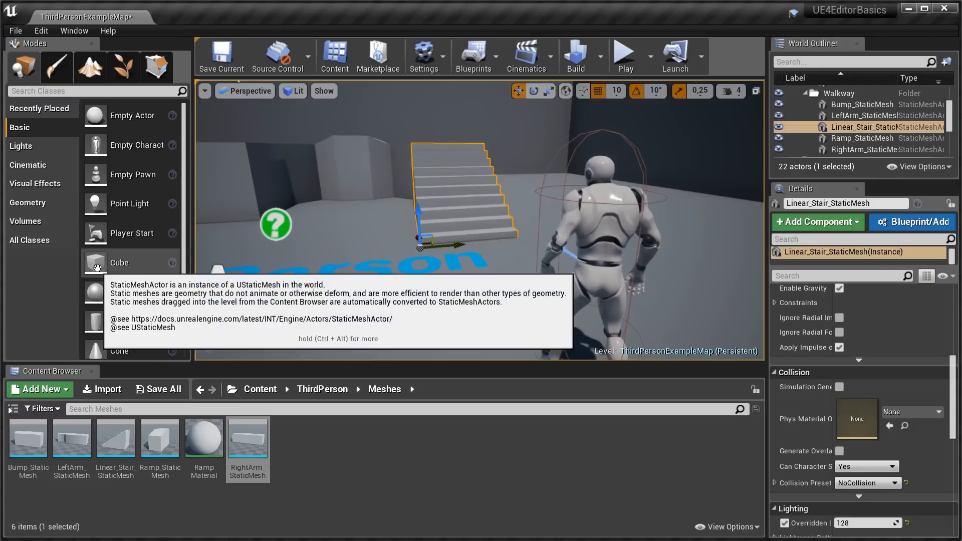
Try placing a basic cube, sphere and cylinder on the floor in front of the stairs, and undo all three placements.
left_click_drag(96, 269, 350, 256)
left_click_drag(123, 292, 349, 303)
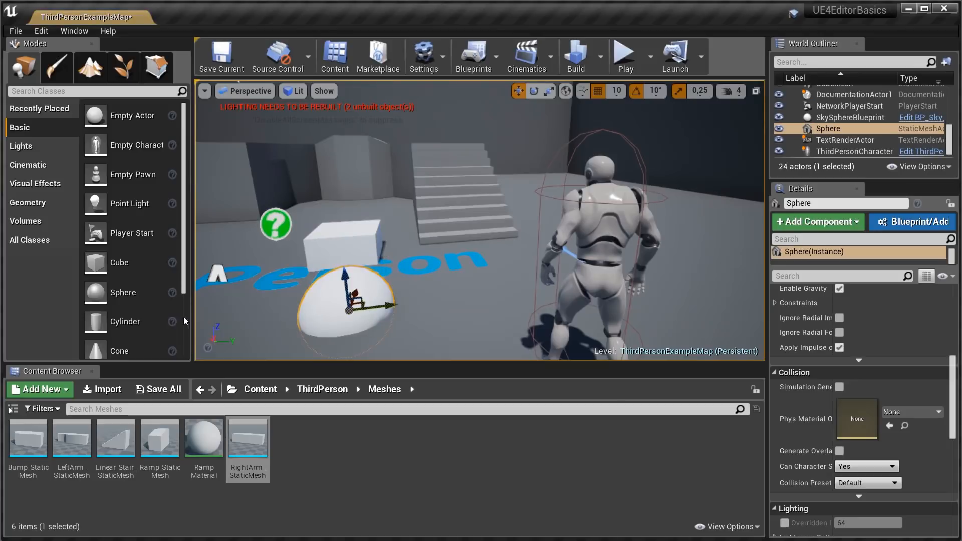
left_click_drag(95, 321, 252, 281)
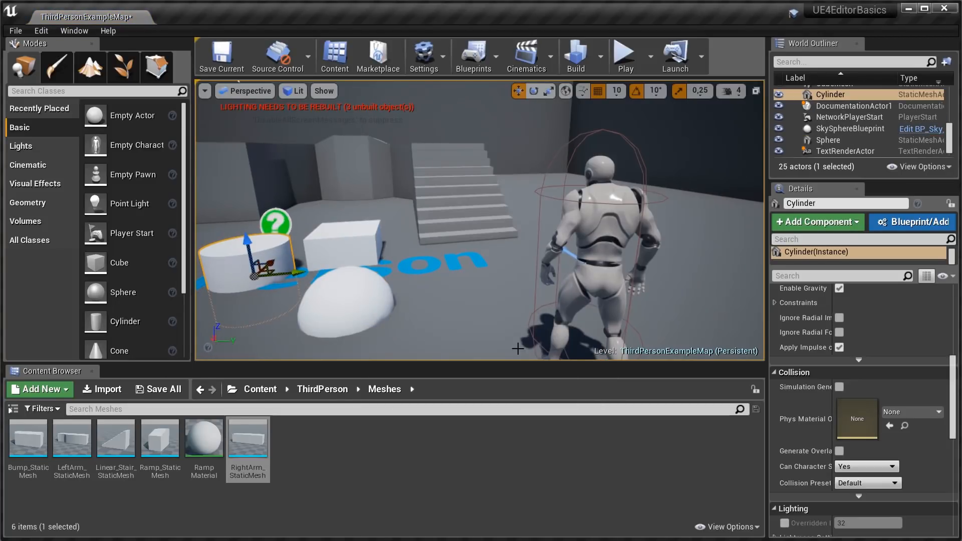
key("ctrl+z")
key("ctrl+z")
key("ctrl+z")
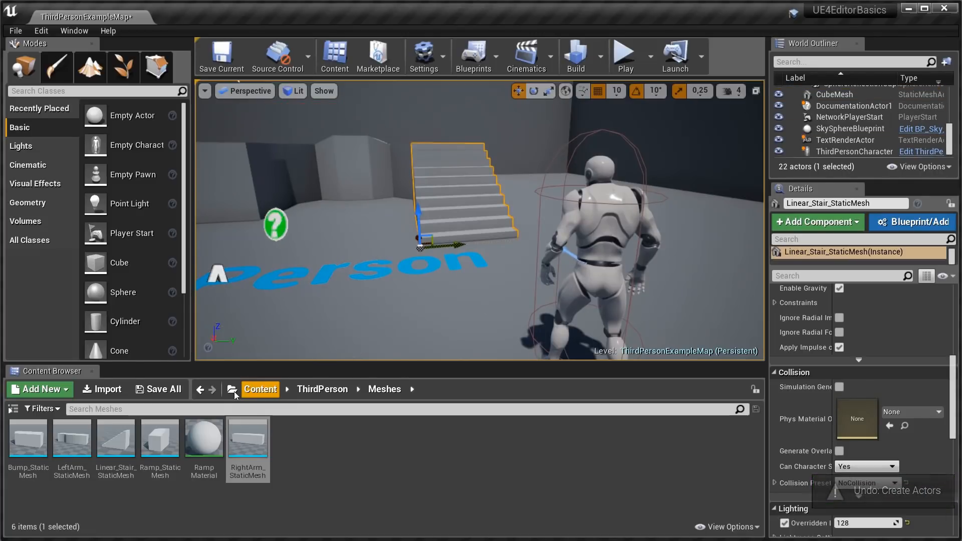
Try placing Ramp_StaticMesh from the Meshes folder into the level near the floor text, and undo the placement.
left_click_drag(160, 438, 300, 290)
right_click_drag(415, 315, 368, 303)
key("ctrl+z")
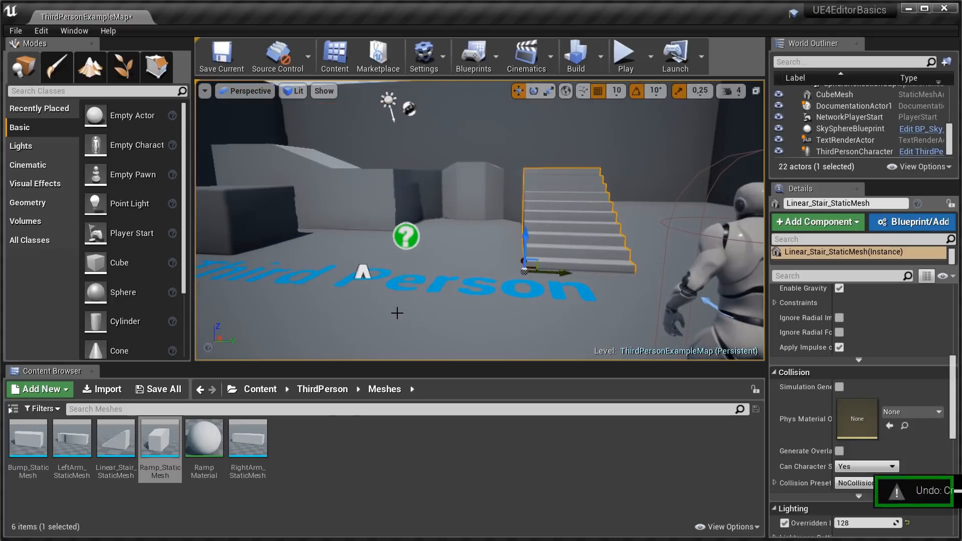
right_click_drag(393, 338, 430, 334)
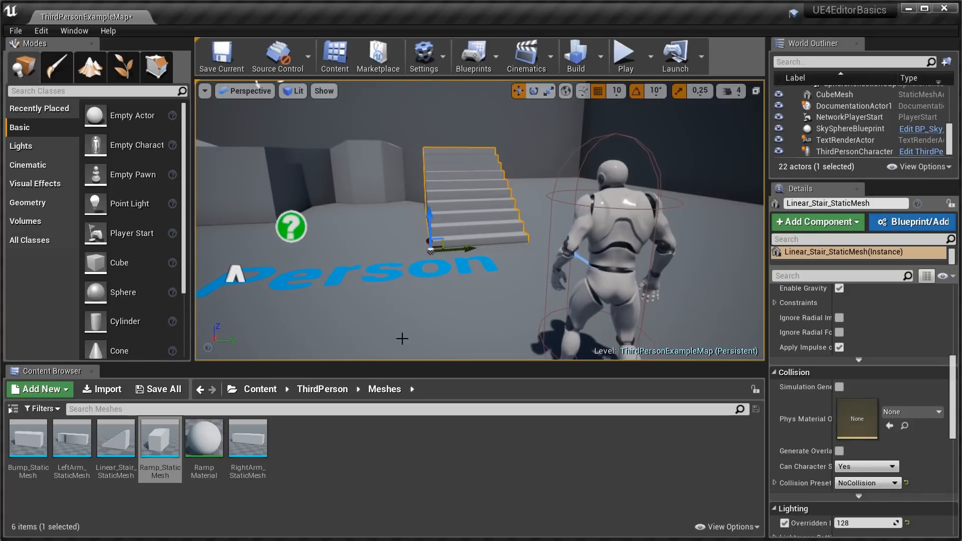
Look through the placeable actor categories Cinematic, Visual Effects, Volumes and All Classes.
left_click(35, 165)
left_click(36, 184)
left_click(37, 222)
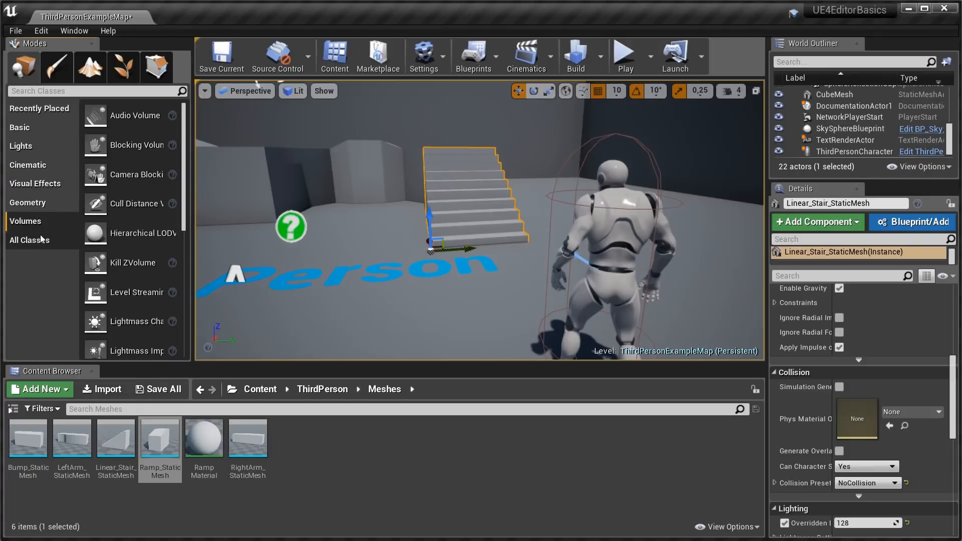
left_click(41, 239)
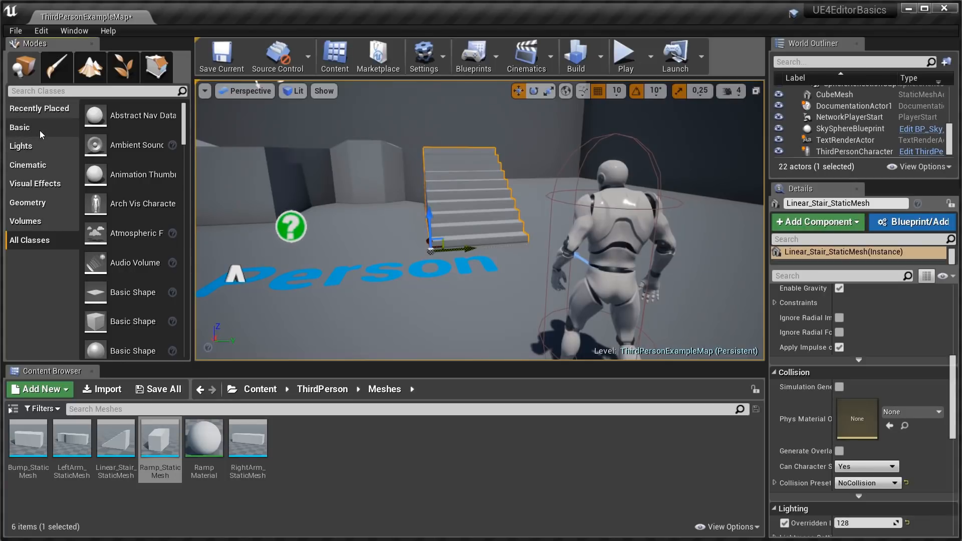
Switch to mesh painting, select the arena floor, and brush vertex colour onto it near the Third Person text.
left_click(54, 69)
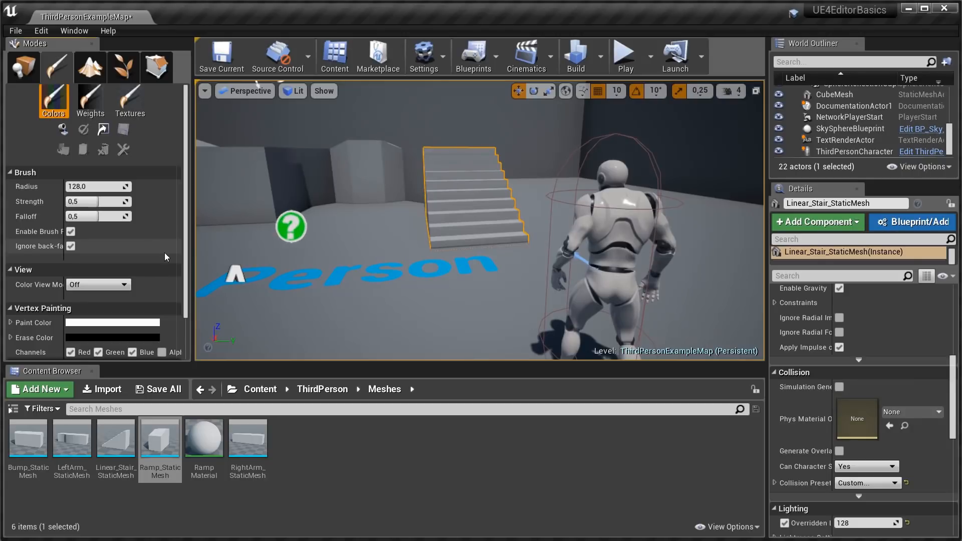
left_click(366, 276)
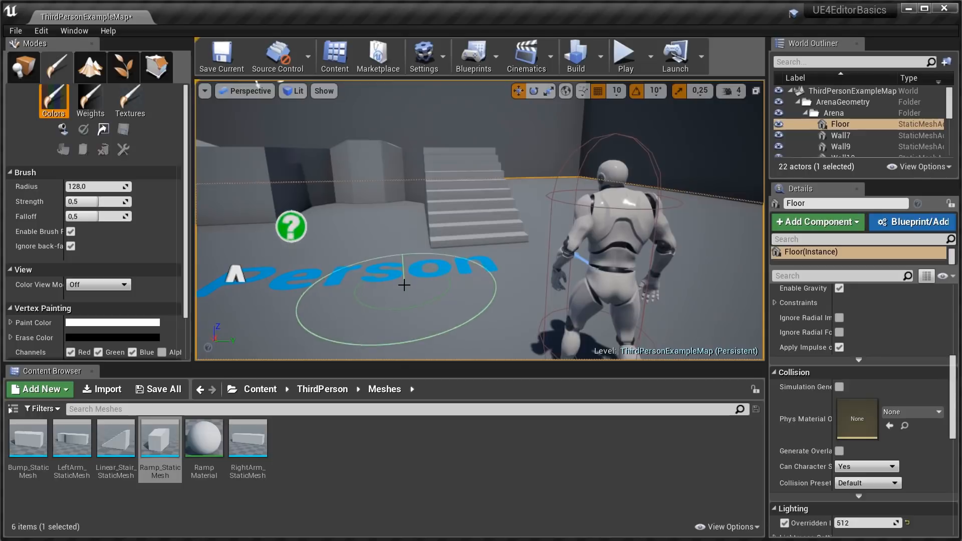
mouse_move(447, 297)
left_mouse_down()
mouse_move(461, 300)
mouse_move(402, 307)
mouse_move(354, 290)
mouse_move(385, 291)
left_mouse_up()
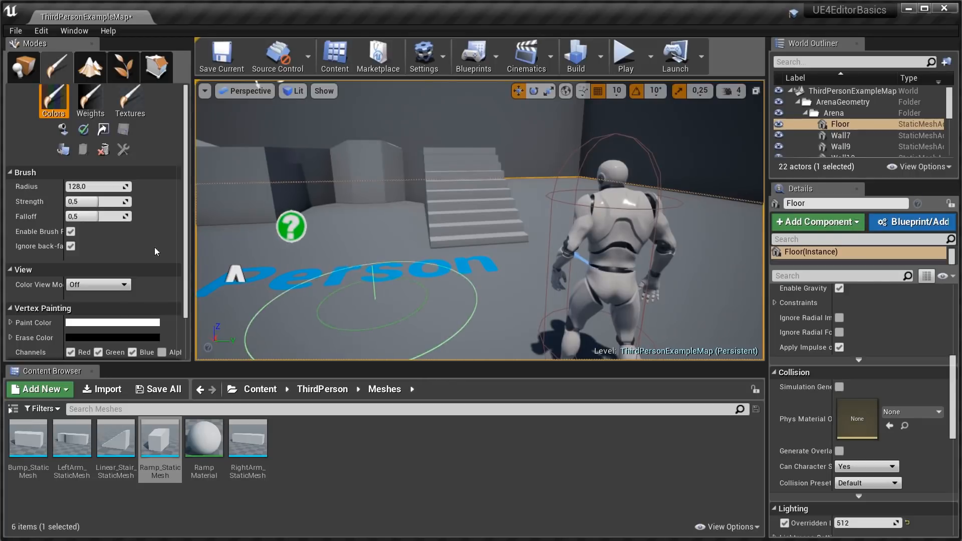
Switch to landscape creation and set the new landscape's section size to 7×7 Quads, viewing its preview from outside the arena.
left_click(95, 76)
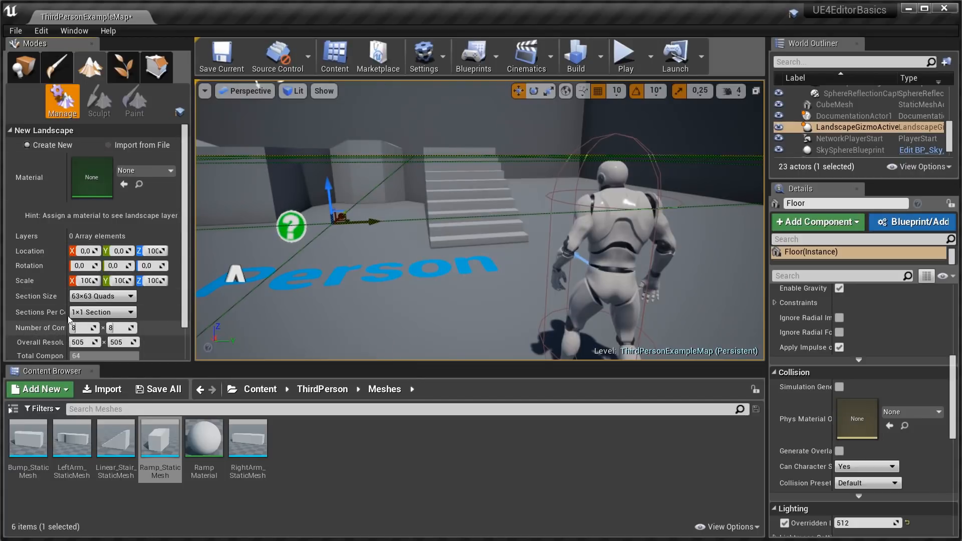
mouse_move(466, 245)
right_mouse_down()
mouse_move(466, 262)
mouse_move(454, 237)
right_mouse_up()
key("s")
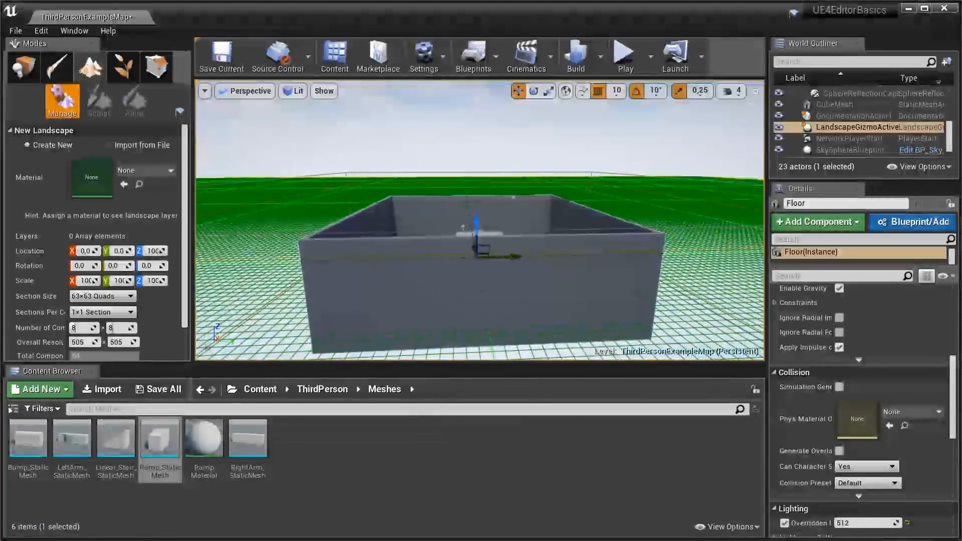
right_click_drag(473, 244, 441, 244)
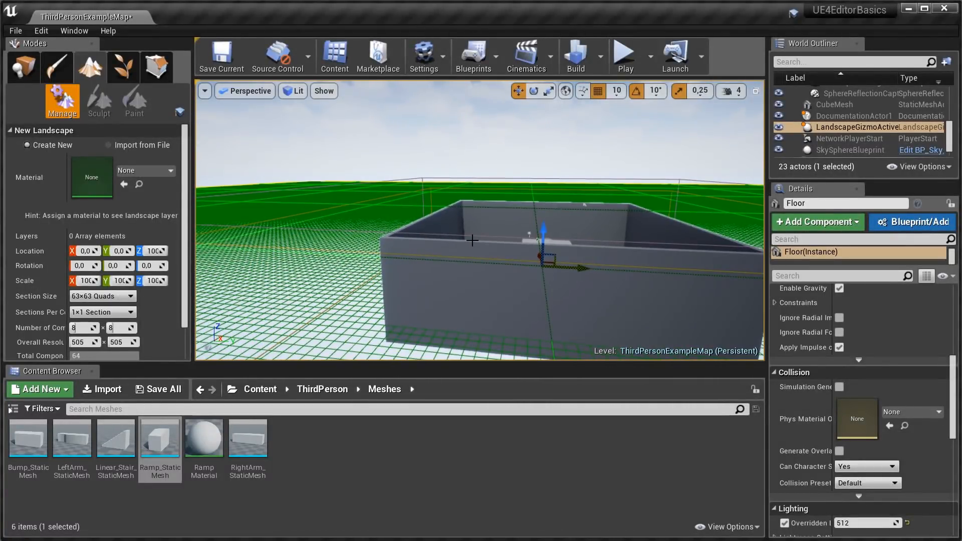
left_click(112, 298)
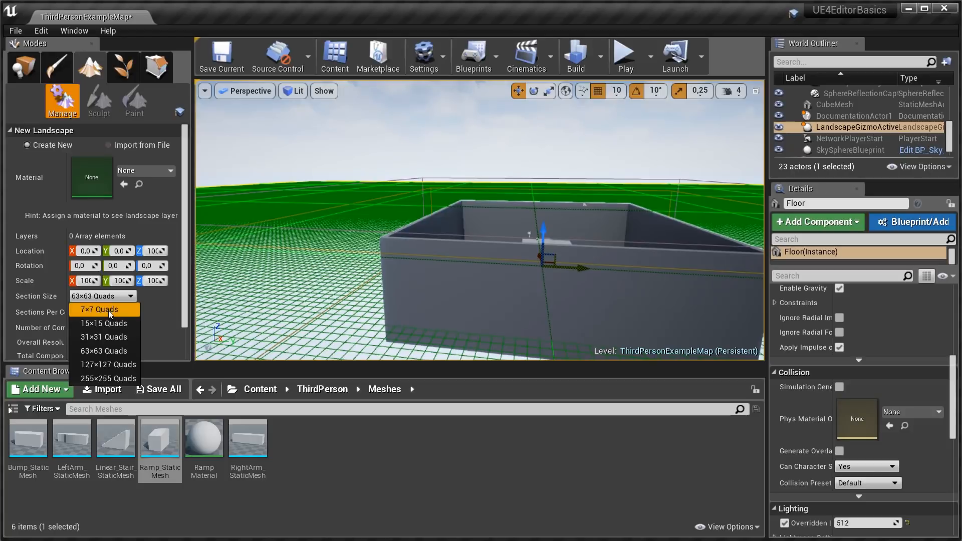
left_click(108, 310)
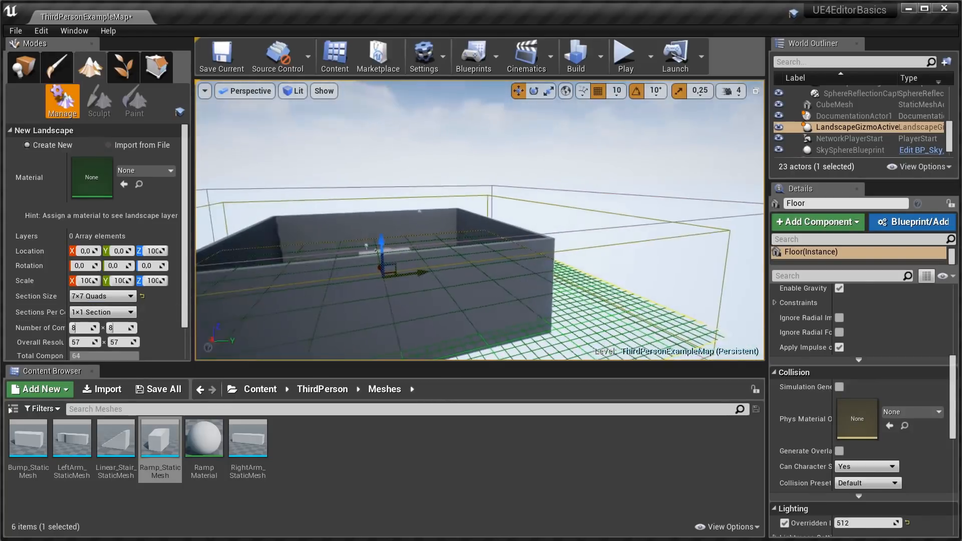
right_click_drag(325, 253, 274, 270)
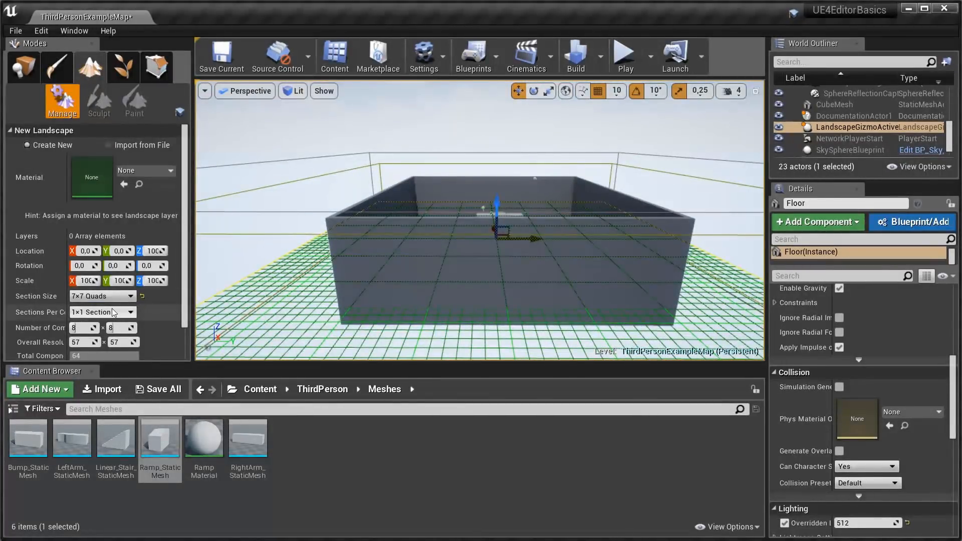
Try 2×2 Sections per component for the new landscape, and set it back to 1×1 Section.
mouse_move(43, 313)
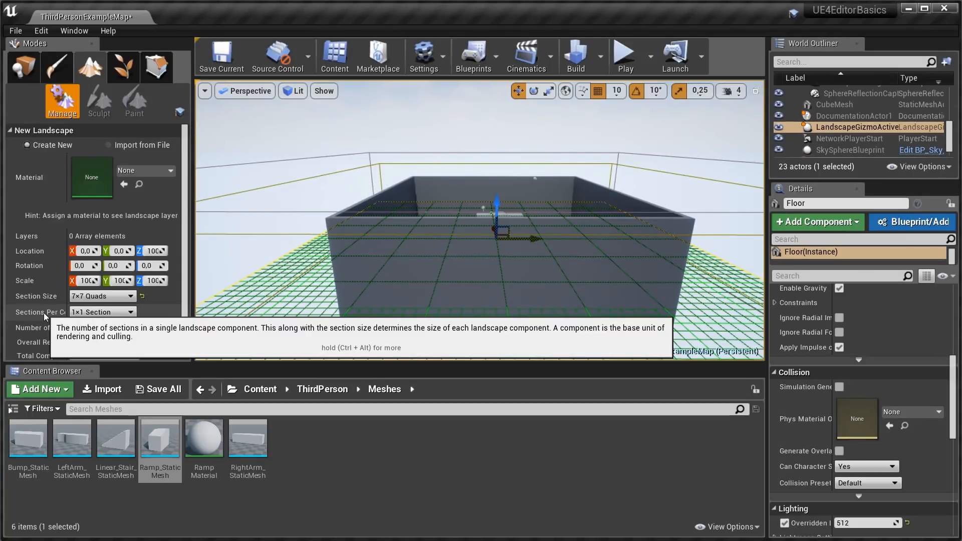
left_click(83, 313)
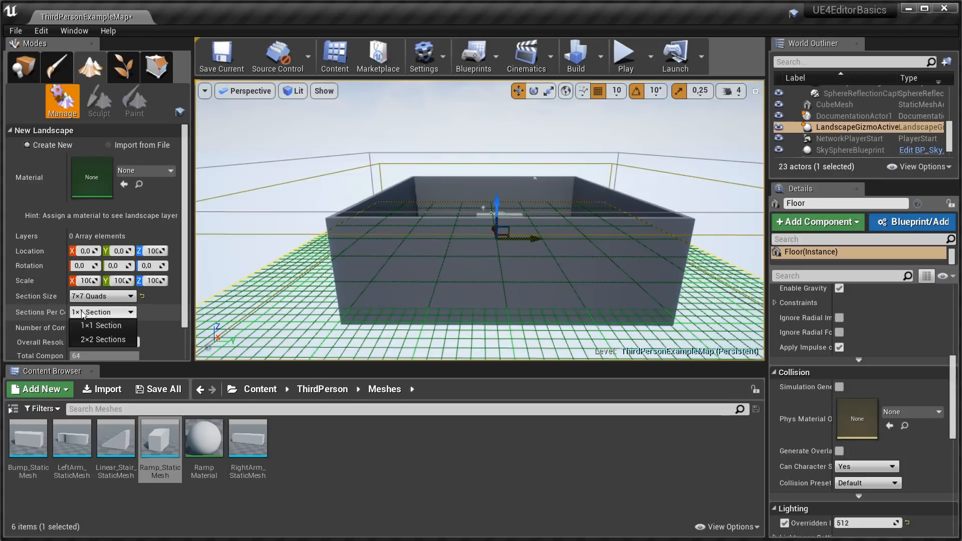
left_click(93, 340)
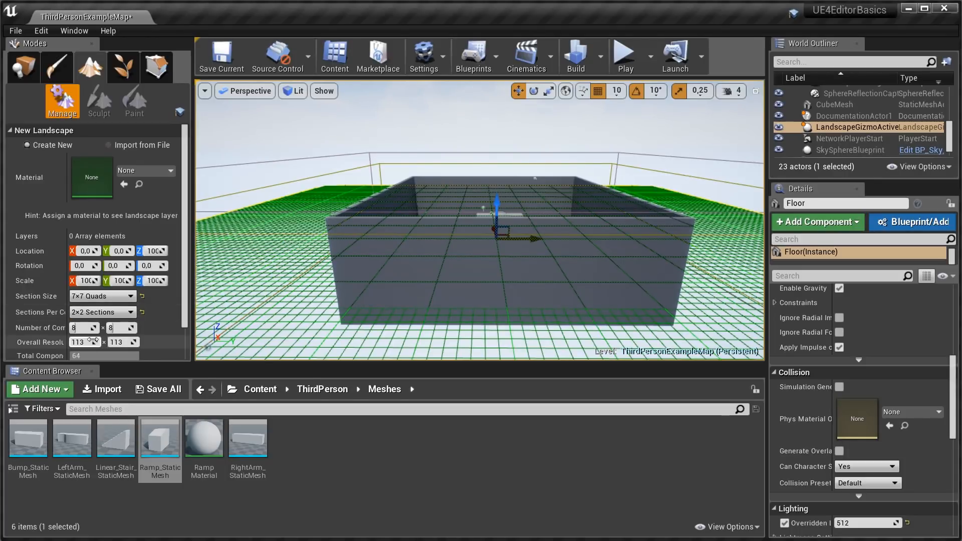
left_click(101, 312)
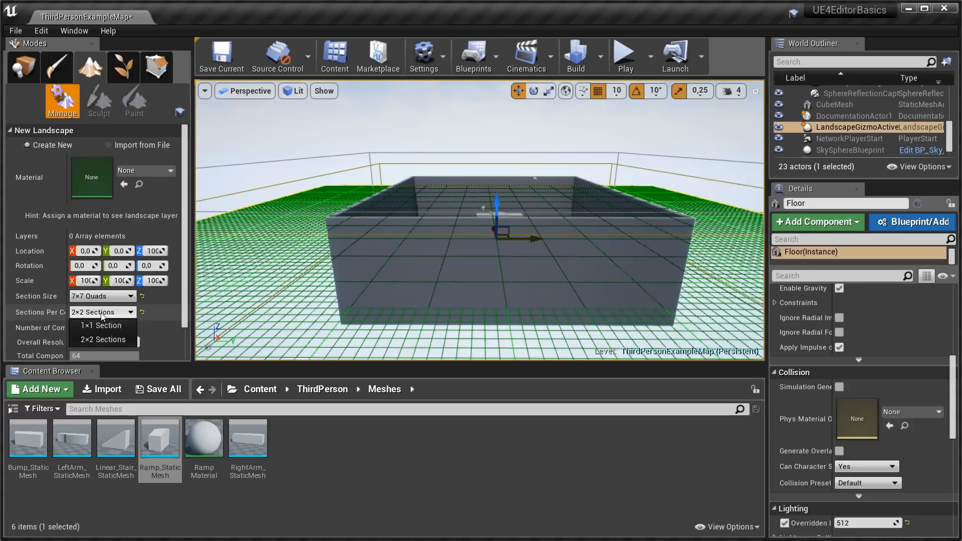
left_click(96, 324)
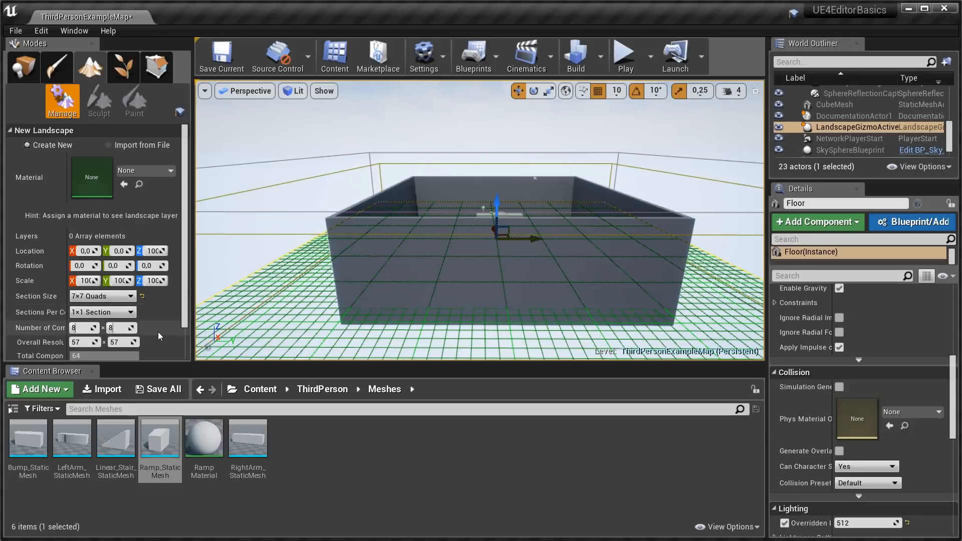
Try 2×2 Sections with 255×255 Quads for the new landscape, and return to 1×1 Section with 7×7 Quads.
mouse_move(39, 314)
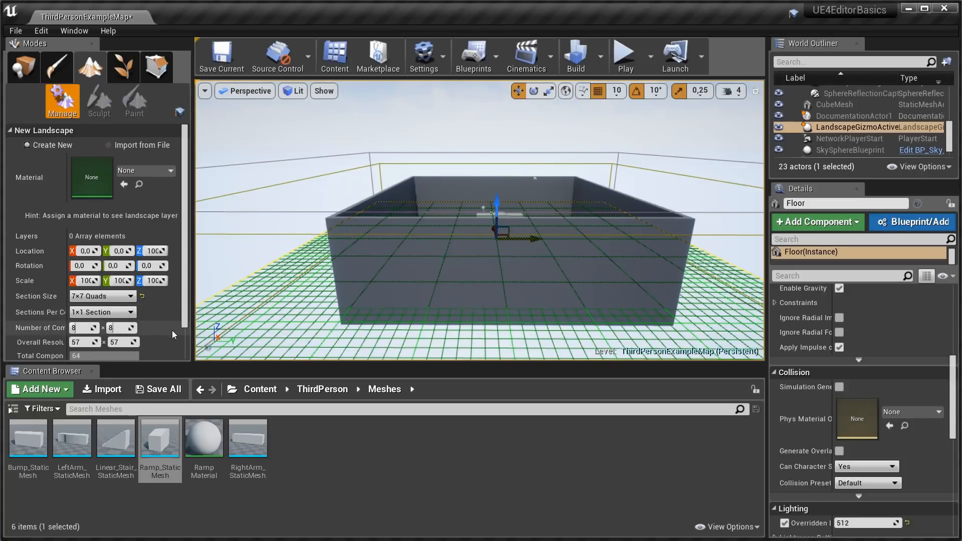
scroll(176, 339, "down", 1)
left_click(97, 308)
left_click(108, 336)
left_click(103, 307)
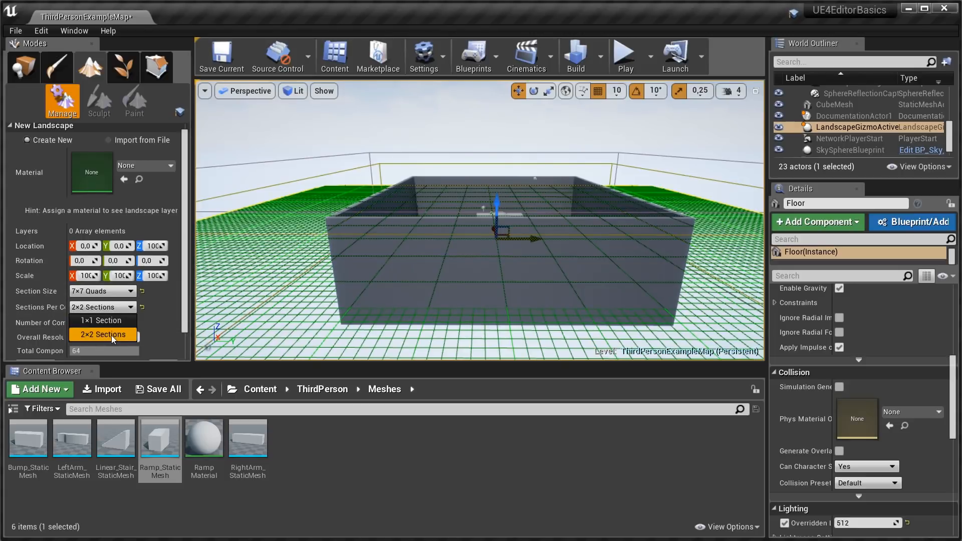
left_click(104, 290)
left_click(112, 375)
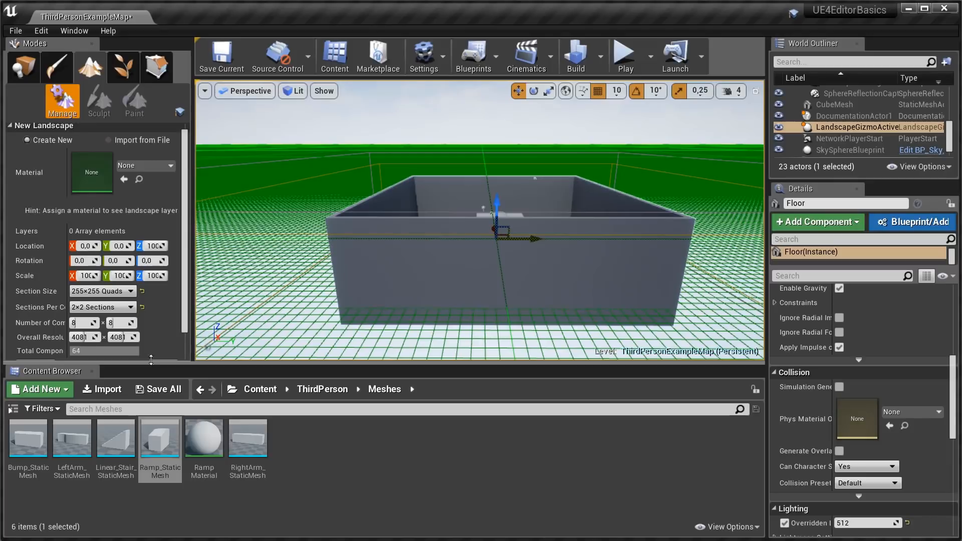
left_click(107, 309)
left_click(105, 322)
left_click(101, 293)
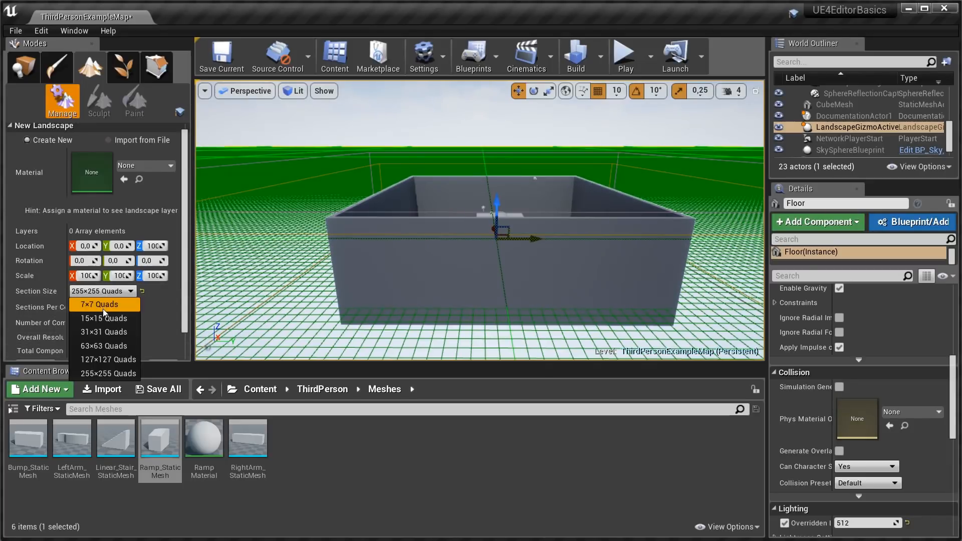
left_click(103, 306)
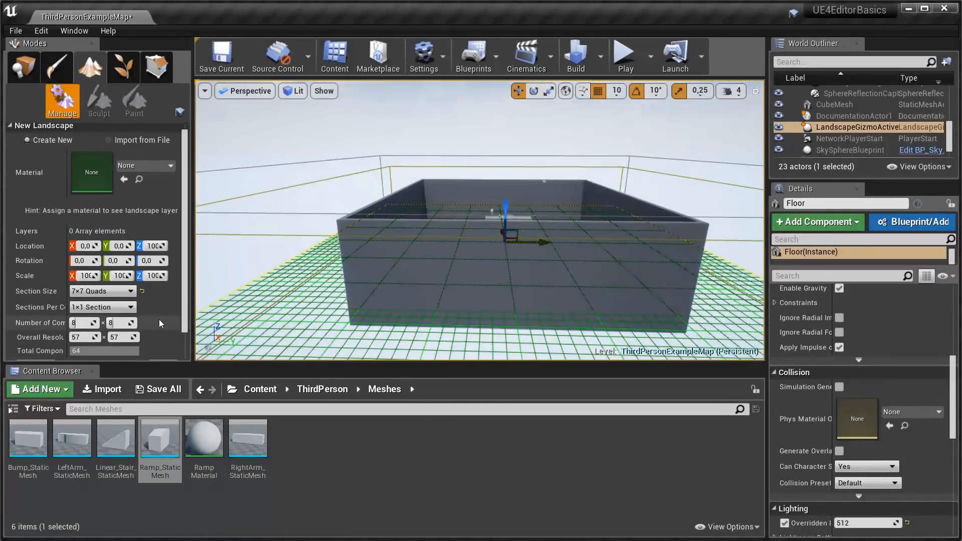
Create the landscape beneath the arena, and look at the landscape painting options before returning to sculpting.
scroll(159, 323, "down", 1)
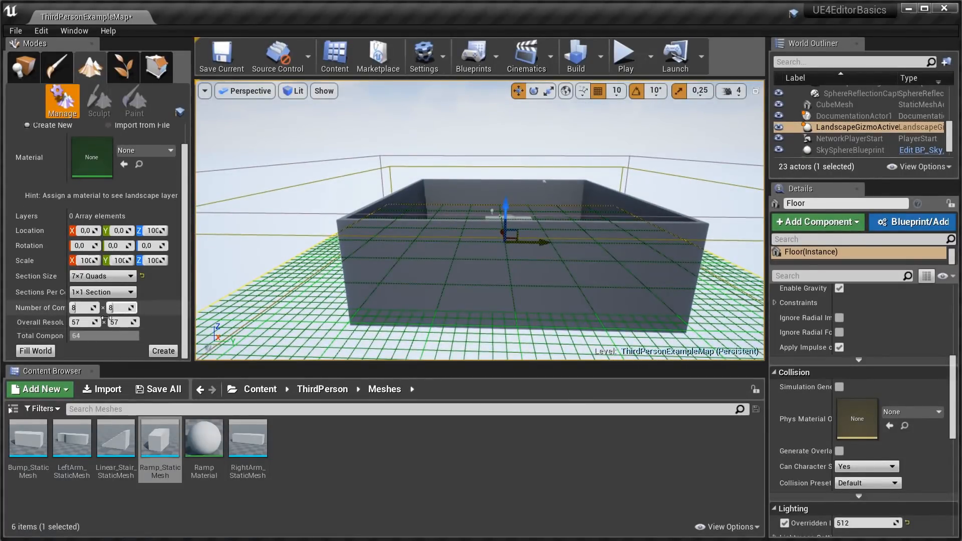
left_click(163, 352)
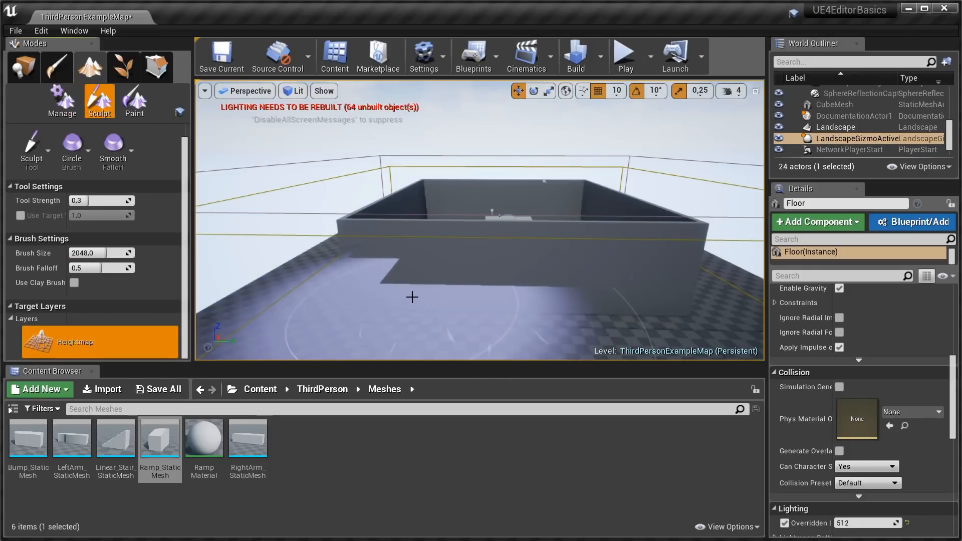
mouse_move(459, 273)
right_mouse_down()
mouse_move(444, 323)
mouse_move(427, 326)
mouse_move(464, 271)
right_mouse_up()
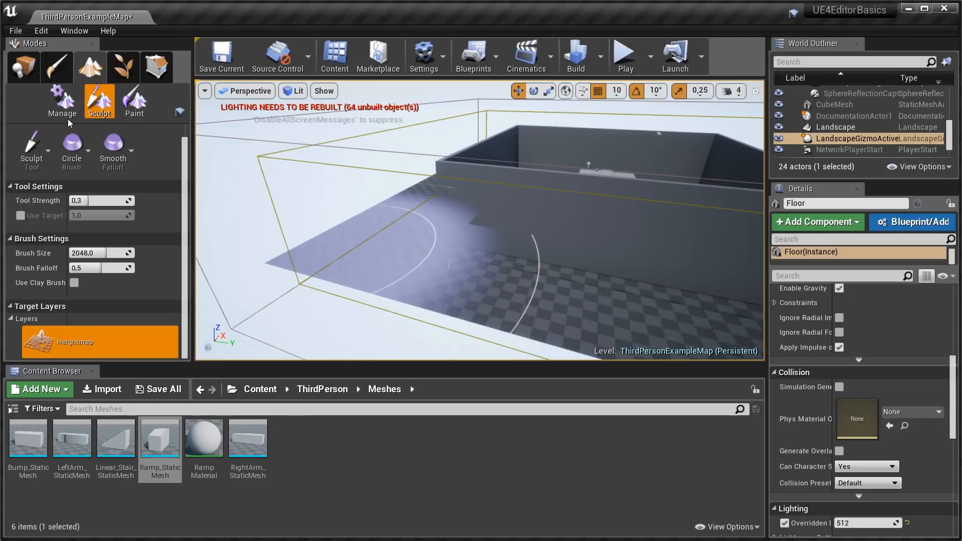
left_click(135, 114)
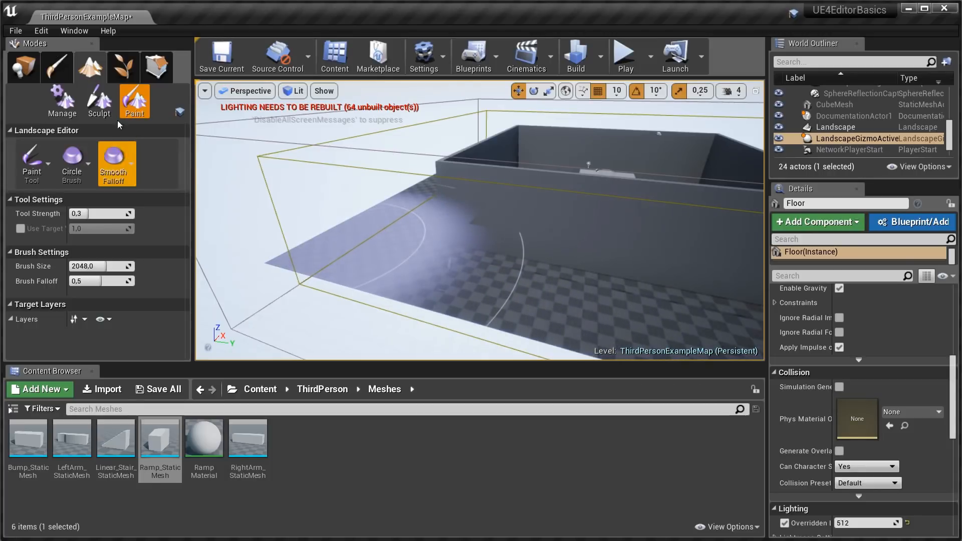
left_click(99, 100)
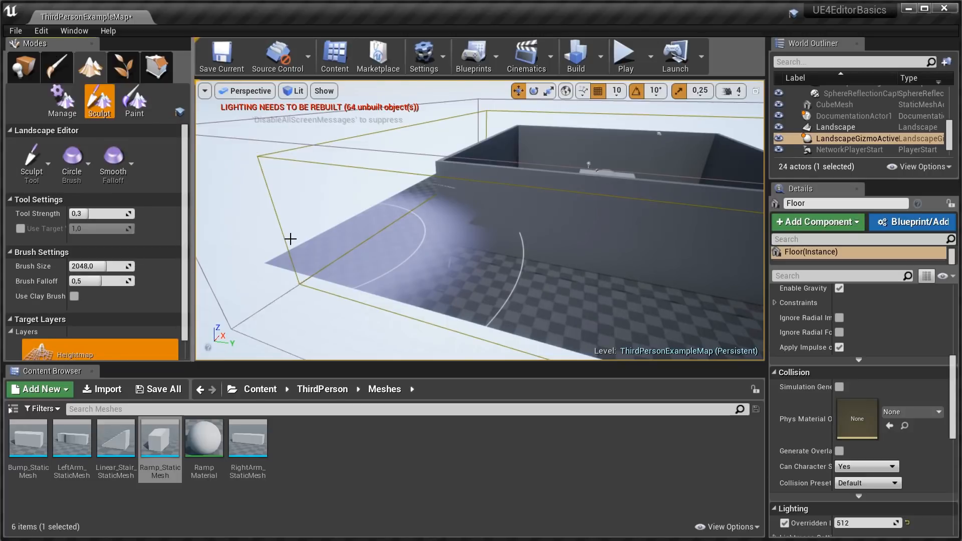
Try a landscape sculpting brush size of 64, and set it to 256.
mouse_move(290, 238)
left_mouse_down()
mouse_move(370, 281)
mouse_move(391, 281)
mouse_move(292, 272)
mouse_move(640, 195)
left_mouse_up()
key("ctrl+z")
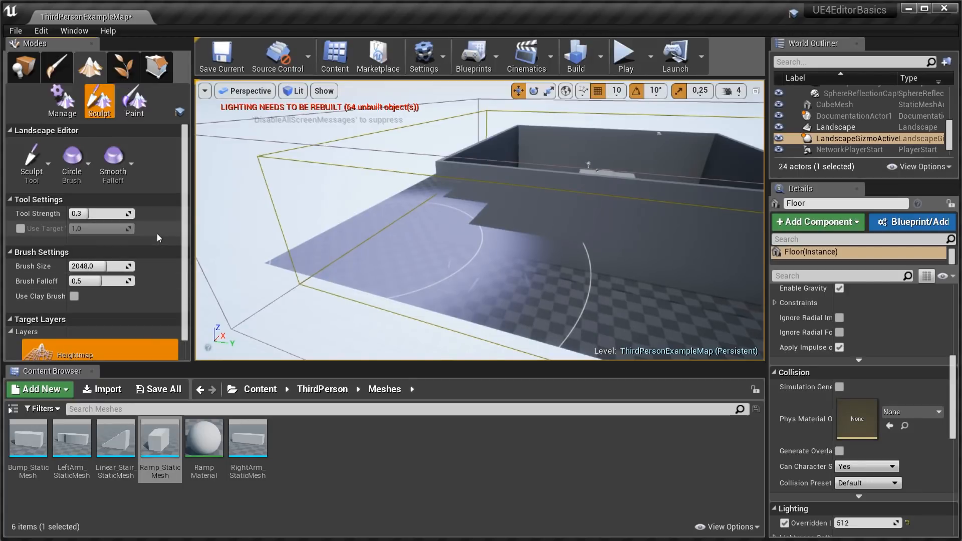
left_click(100, 267)
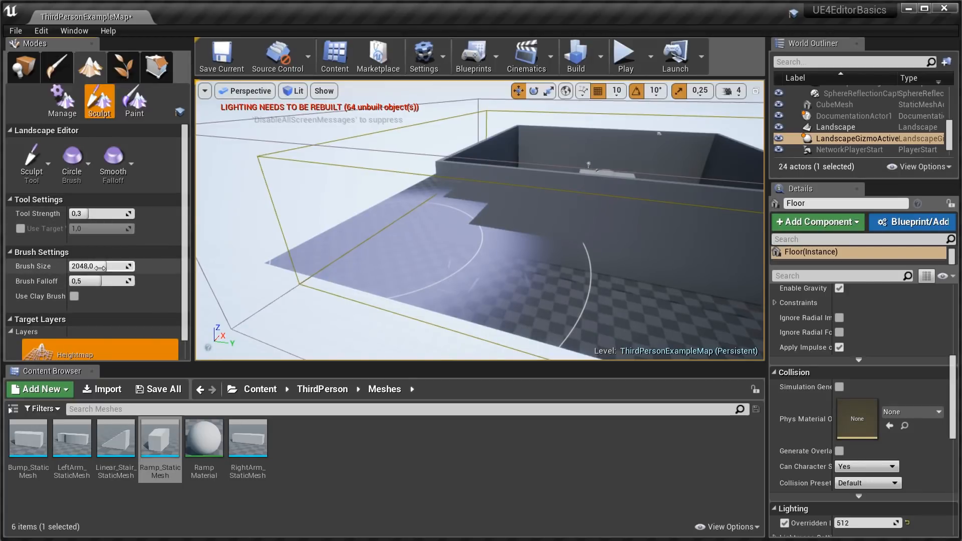
type("64")
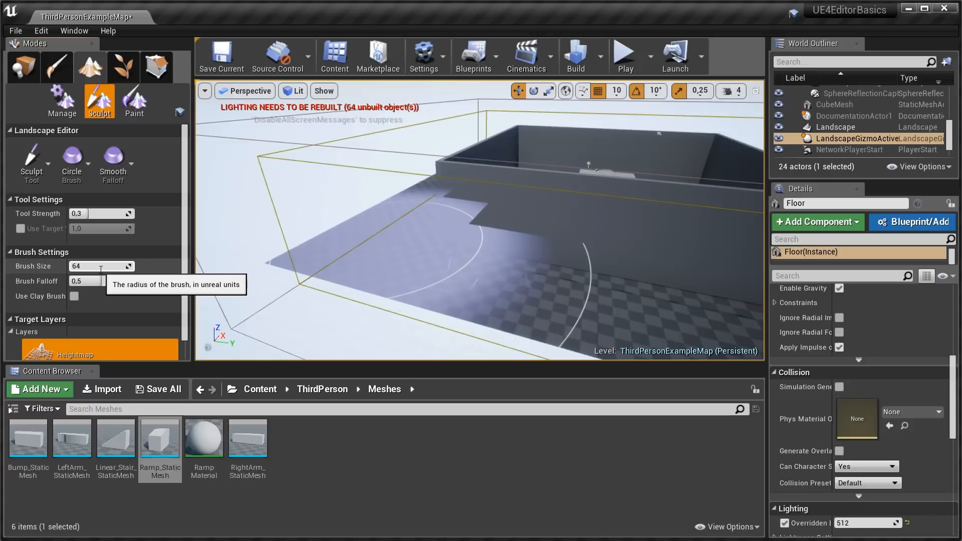
key("Return")
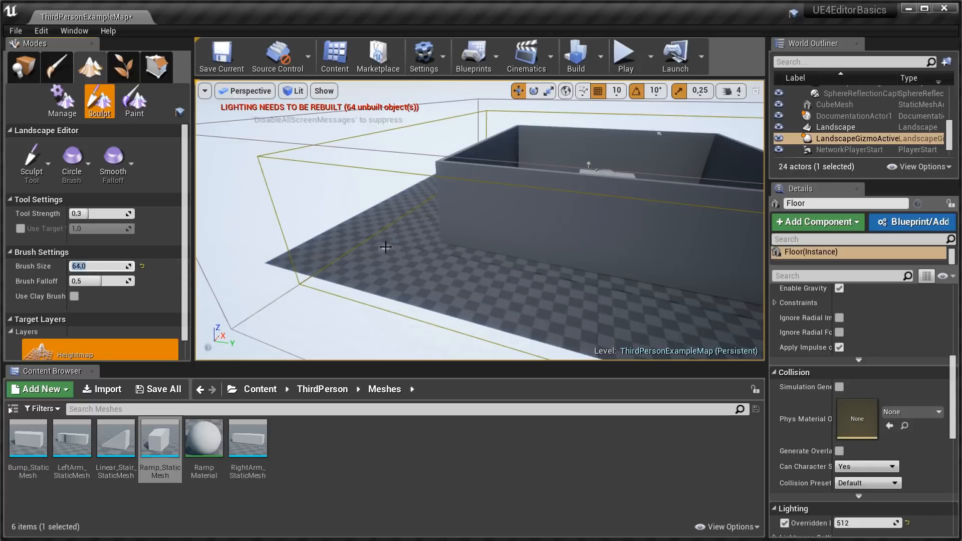
type("256")
key("Return")
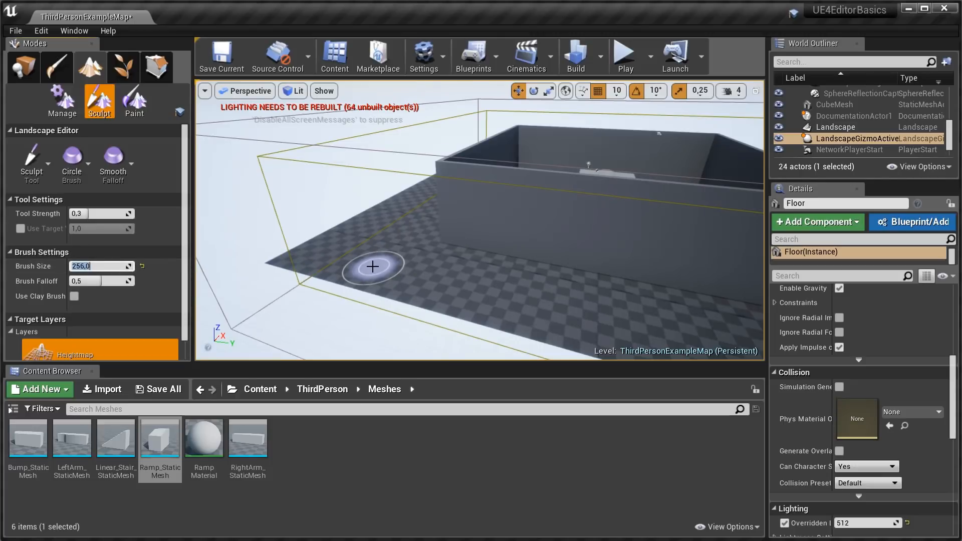
Sculpt raised hills on the landscape strip outside the arena wall, near both ends of the wall.
left_click_drag(374, 266, 377, 252)
mouse_move(516, 292)
left_mouse_down()
mouse_move(560, 297)
mouse_move(535, 294)
left_mouse_up()
mouse_move(535, 294)
right_mouse_down()
mouse_move(596, 289)
mouse_move(549, 294)
right_mouse_up()
left_click_drag(620, 247, 618, 252)
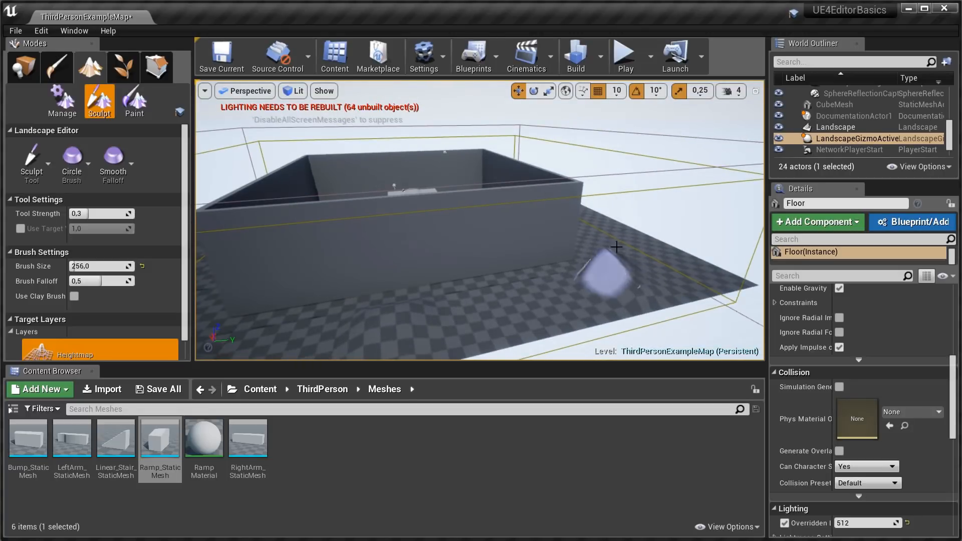
mouse_move(600, 292)
right_mouse_down()
mouse_move(486, 292)
mouse_move(543, 317)
mouse_move(531, 321)
right_mouse_up()
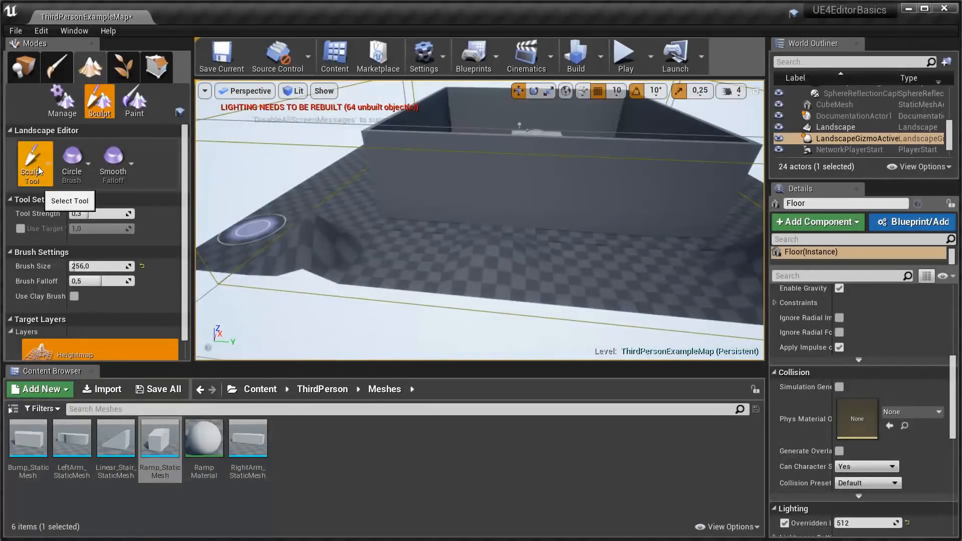
Switch to the Flatten sculpting tool and level the landscape outward from the top of the hill near the landscape's edge.
left_click(38, 166)
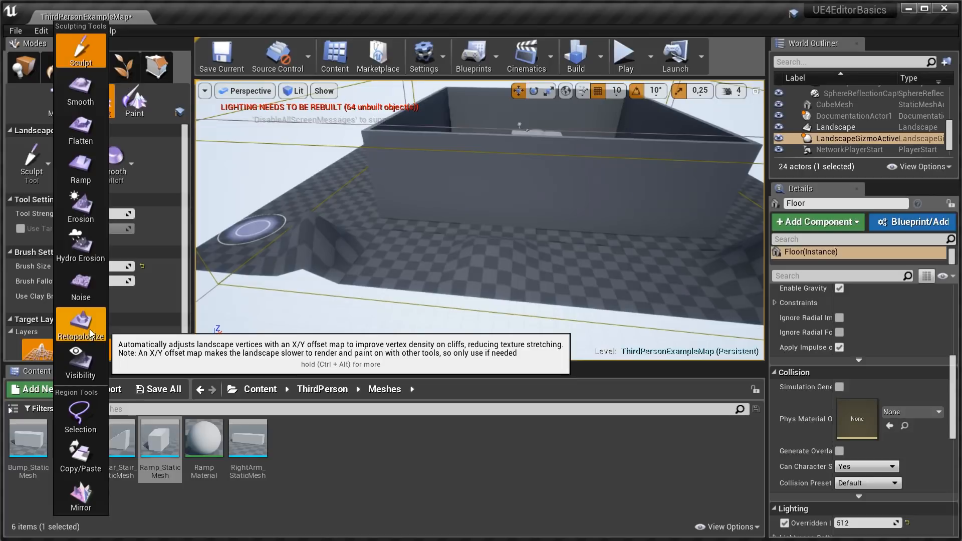
left_click(80, 133)
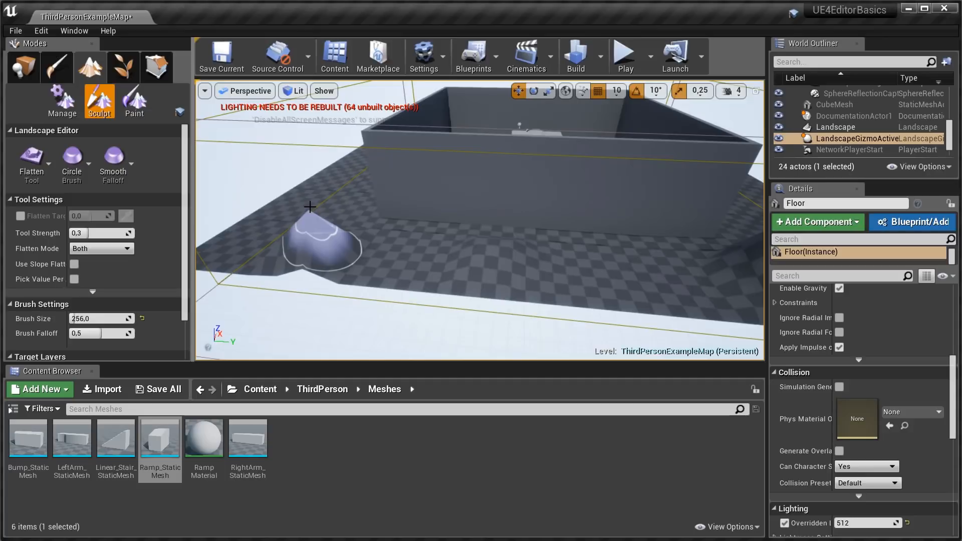
mouse_move(309, 207)
left_mouse_down()
mouse_move(404, 214)
mouse_move(439, 235)
mouse_move(473, 234)
mouse_move(322, 220)
mouse_move(392, 228)
mouse_move(410, 254)
left_mouse_up()
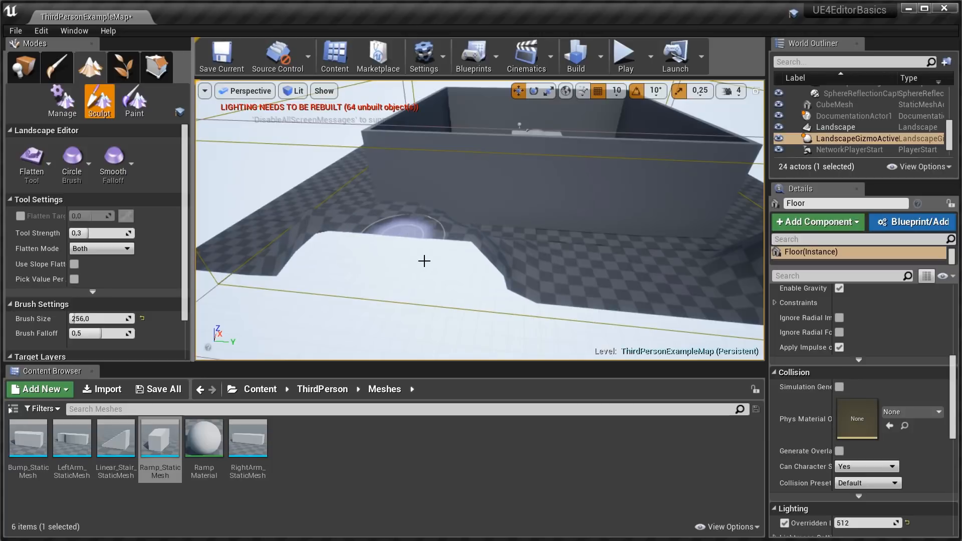
Examine the sculpted landscape and the arena from close up, from far away and from above.
key("s")
mouse_move(460, 251)
right_mouse_down()
mouse_move(481, 285)
mouse_move(453, 240)
mouse_move(475, 241)
mouse_move(447, 244)
mouse_move(460, 251)
right_mouse_up()
key("s")
key("w")
key("d")
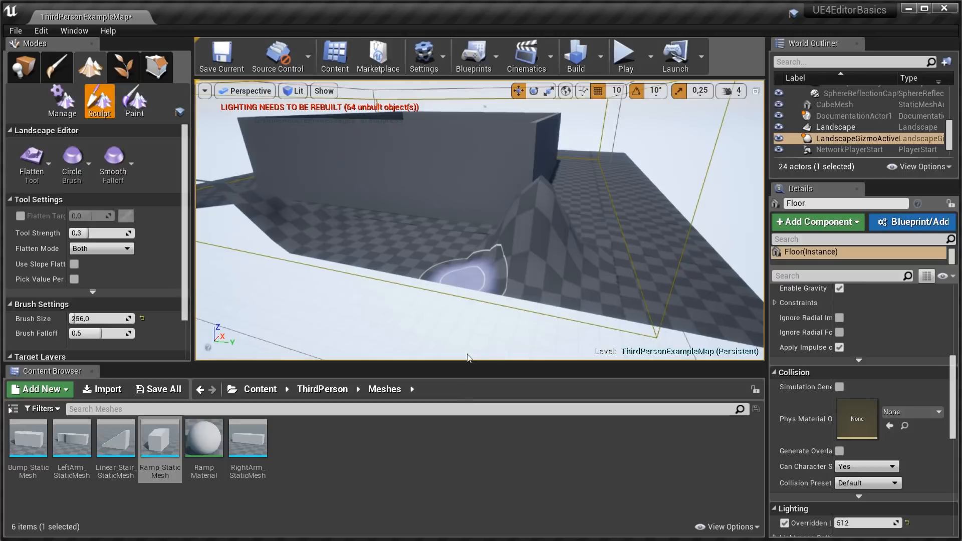
key("s")
right_click_drag(485, 258, 481, 254)
key("s")
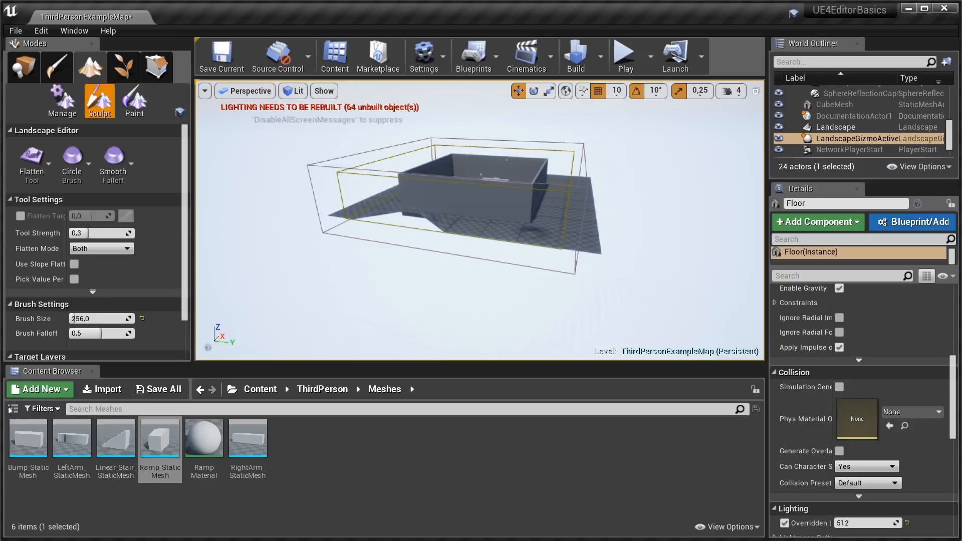
key("w")
mouse_move(481, 254)
right_mouse_down()
mouse_move(473, 264)
mouse_move(433, 266)
mouse_move(474, 265)
mouse_move(465, 276)
mouse_move(479, 295)
mouse_move(468, 289)
right_mouse_up()
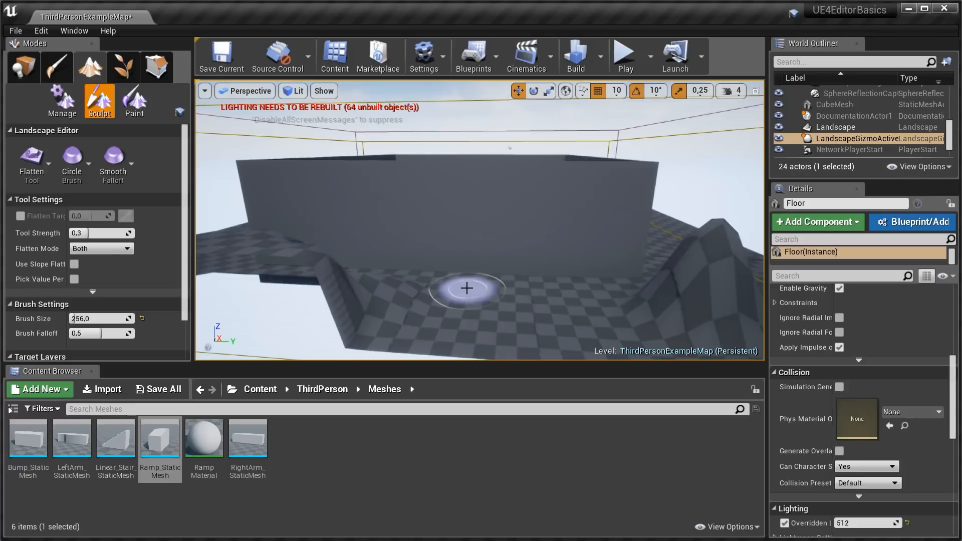
mouse_move(480, 220)
right_mouse_down()
mouse_move(501, 223)
mouse_move(483, 225)
mouse_move(478, 248)
mouse_move(498, 273)
mouse_move(472, 284)
right_mouse_up()
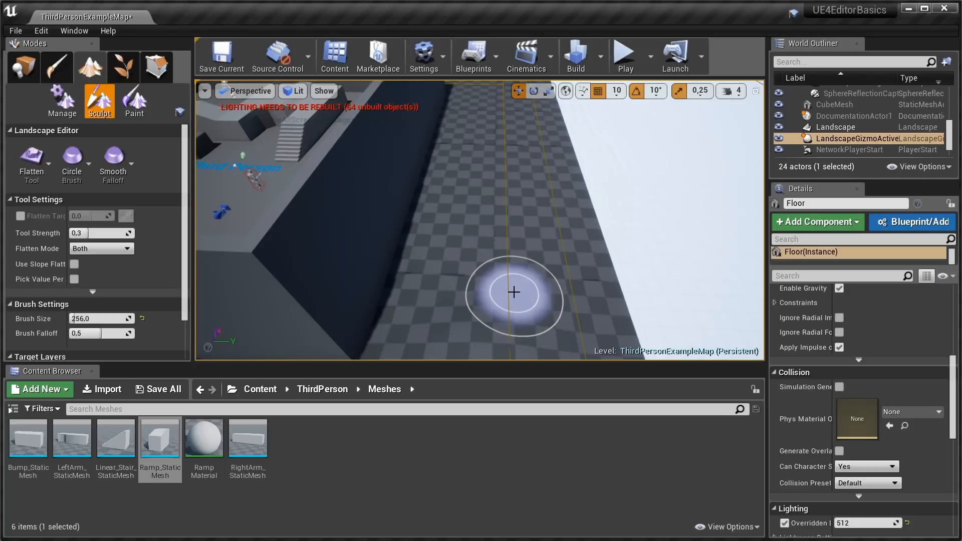
Return to actor placement, shift the landscape beside the arena, and delete it from the level.
left_click(24, 67)
right_click_drag(518, 284, 391, 263)
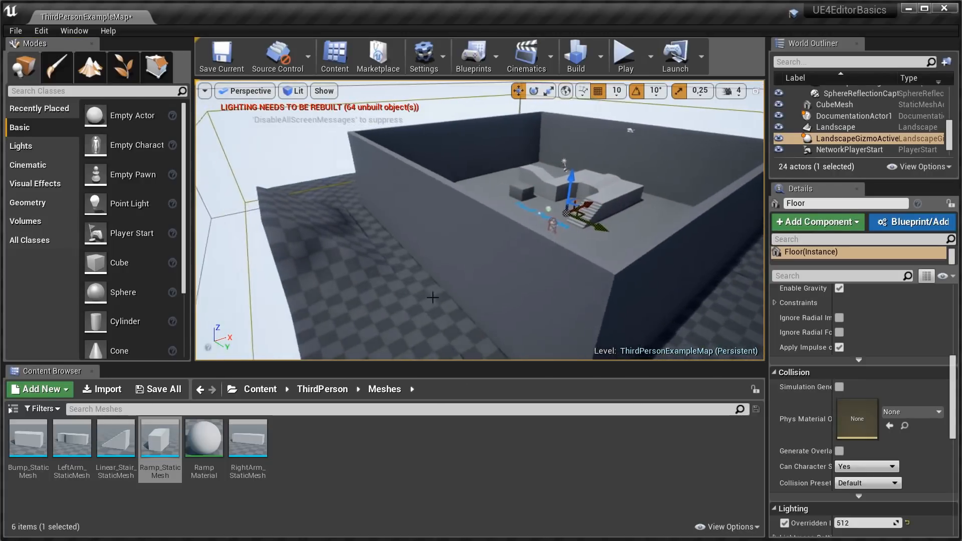
left_click(353, 262)
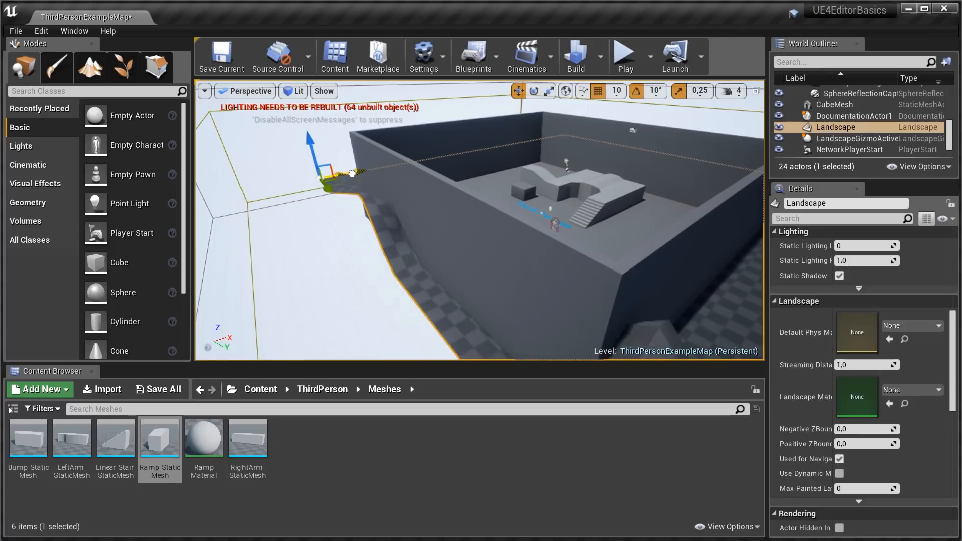
left_click_drag(302, 180, 272, 206)
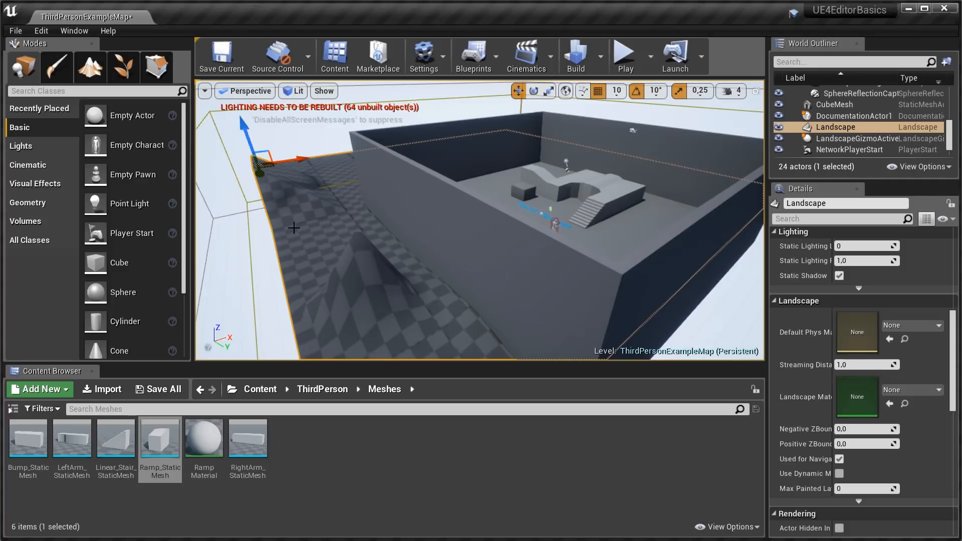
key("Delete")
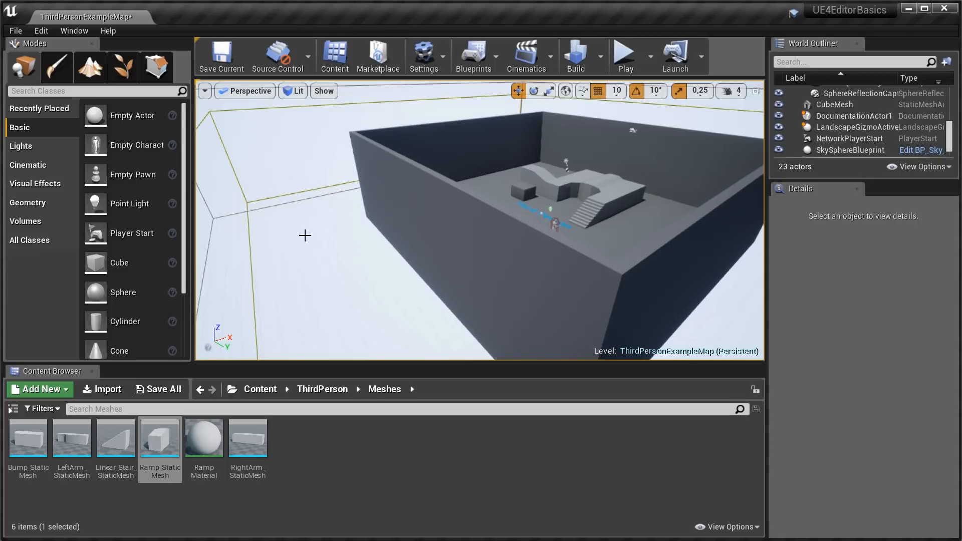
Switch to foliage painting inside the arena, and add Ramp_StaticMesh as an active foliage type.
left_click_drag(379, 245, 324, 266)
scroll(399, 264, "up", 10)
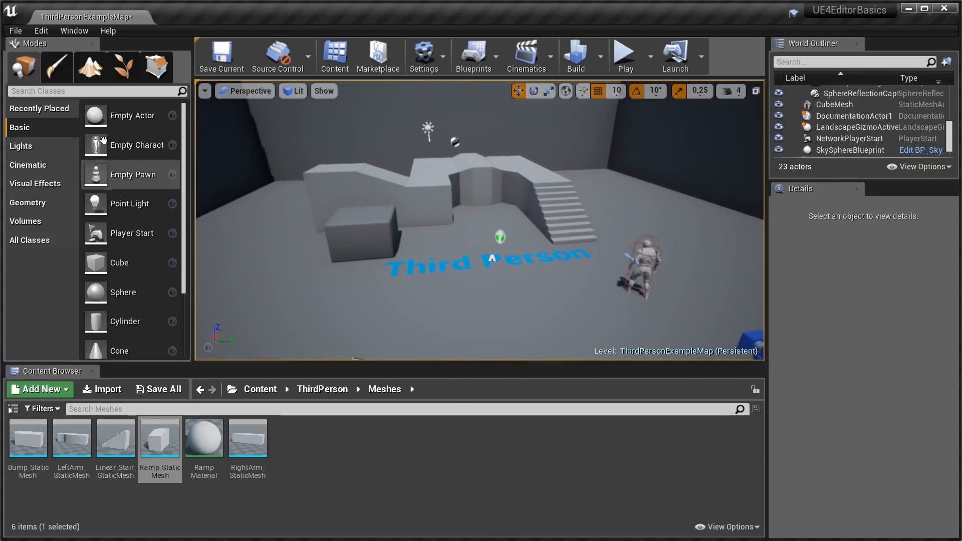
left_click(123, 71)
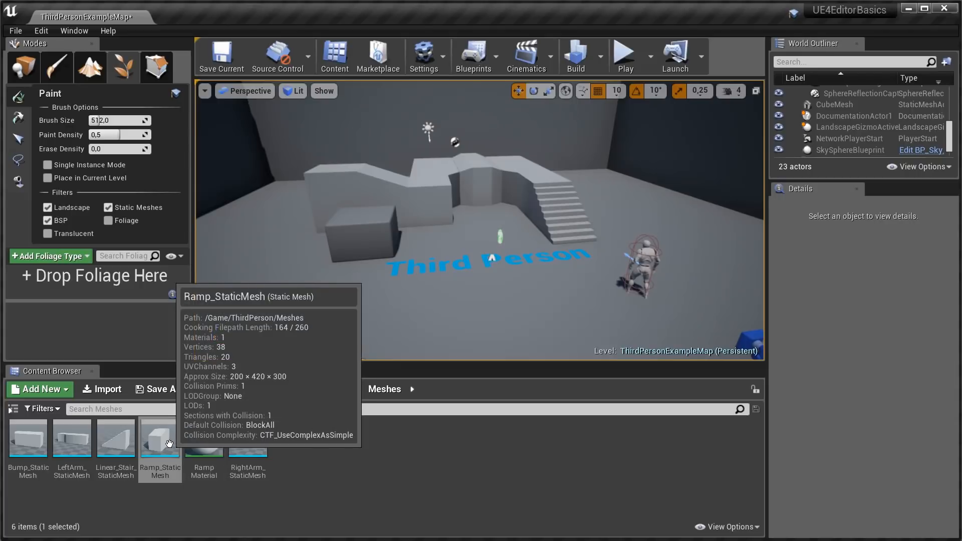
left_click_drag(160, 441, 75, 283)
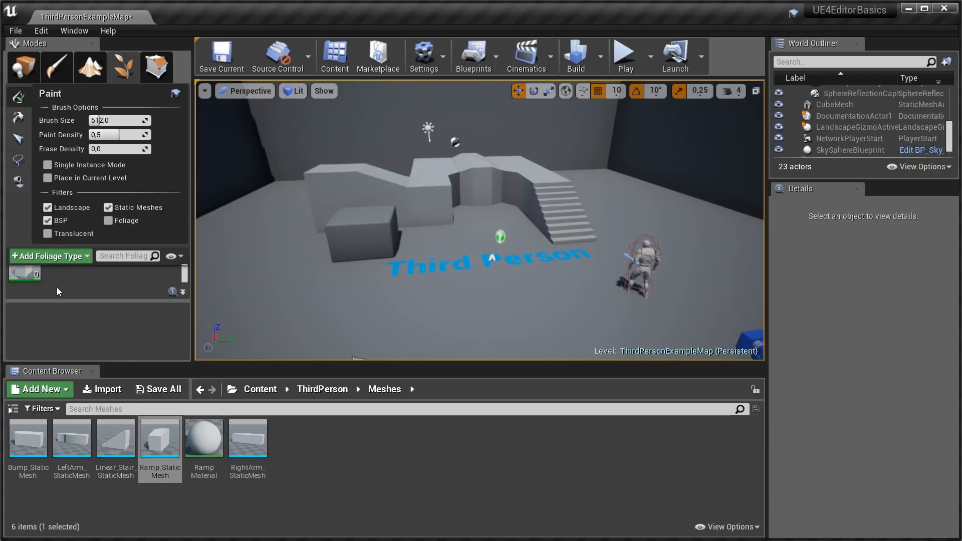
left_click_drag(100, 300, 95, 346)
mouse_move(30, 290)
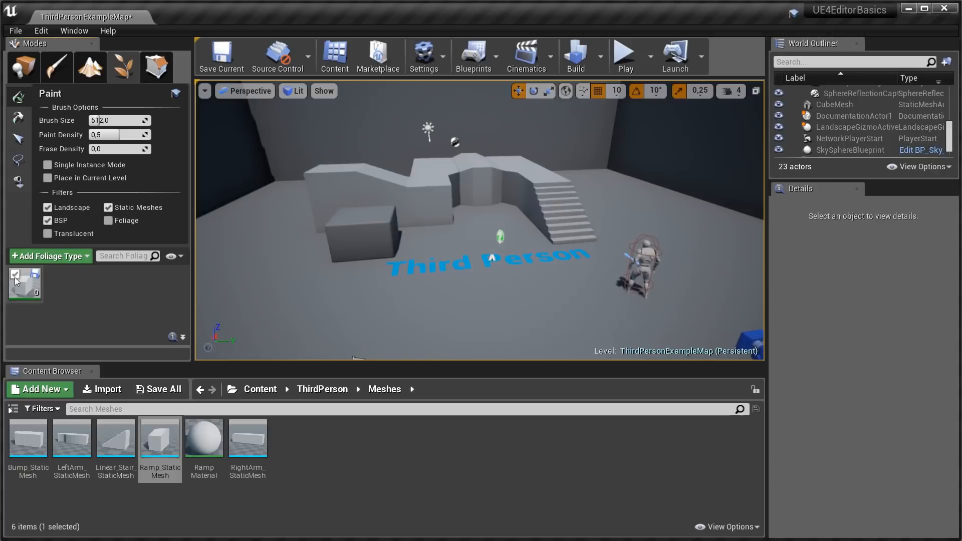
left_click(15, 275)
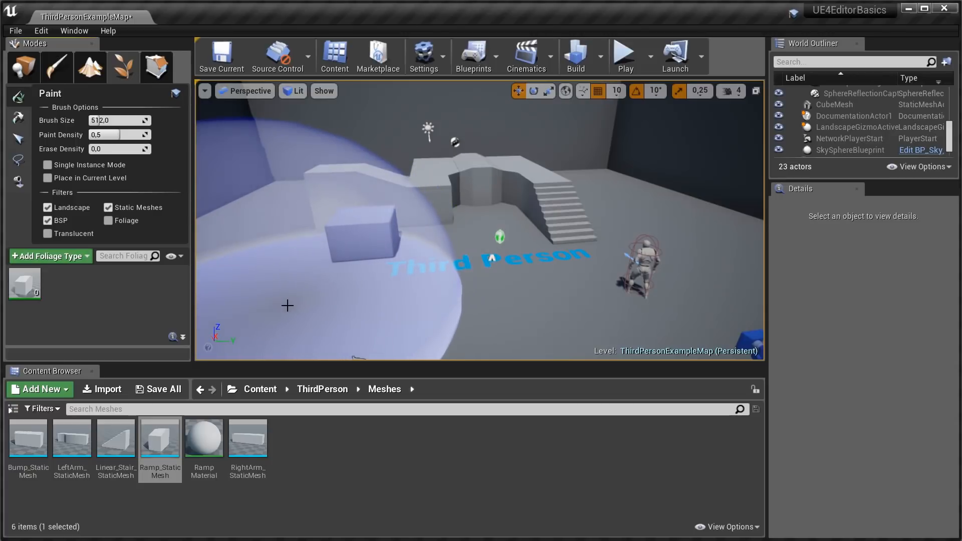
Paint Ramp_StaticMesh foliage instances across the arena floor around the Third Person text, and undo the painting.
mouse_move(413, 290)
left_mouse_down()
mouse_move(574, 249)
mouse_move(526, 273)
left_mouse_up()
right_click_drag(526, 273, 386, 271)
right_click_drag(496, 289, 435, 350)
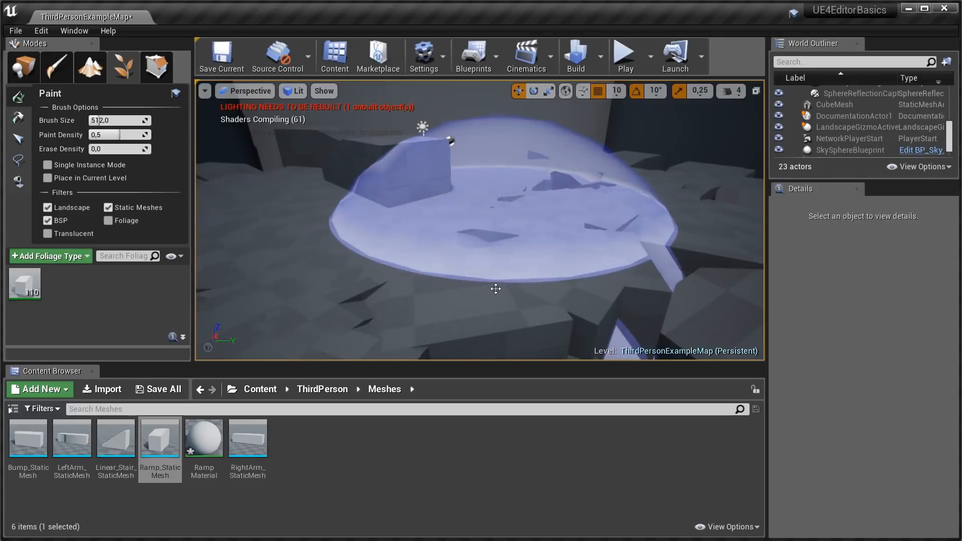
key("ctrl+z")
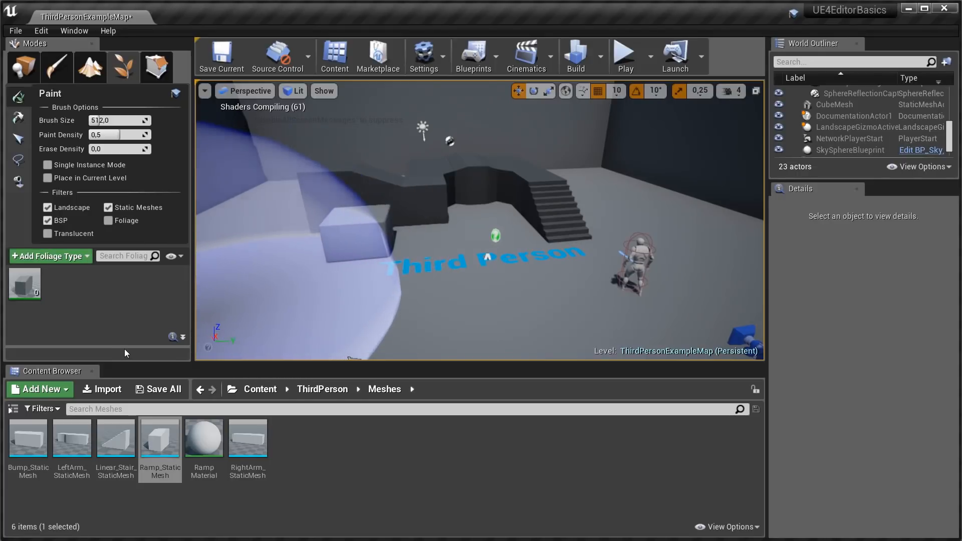
Show the painting settings of the Ramp_StaticMesh foliage type and set its density to 15.
left_click_drag(123, 344, 125, 320)
left_click_drag(160, 438, 28, 279)
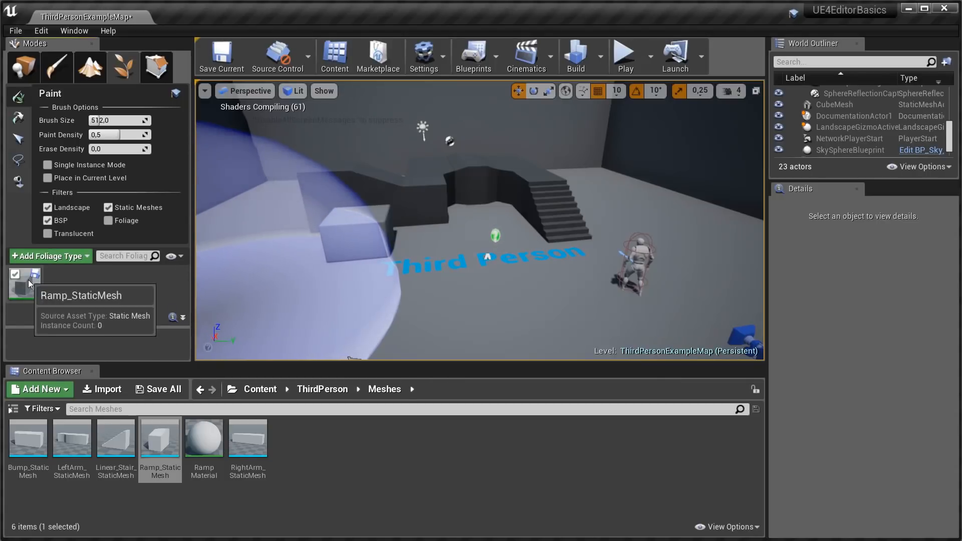
left_click_drag(104, 327, 107, 284)
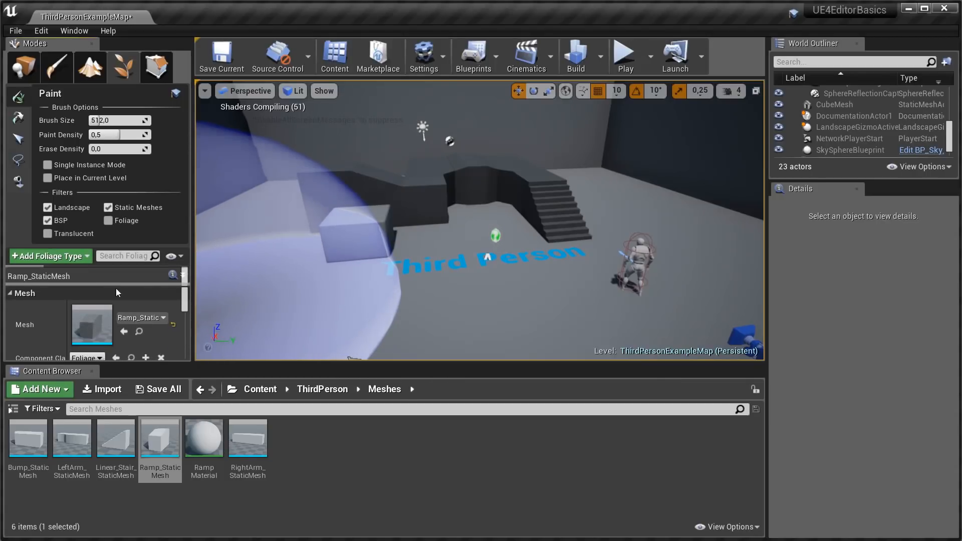
scroll(166, 329, "down", 2)
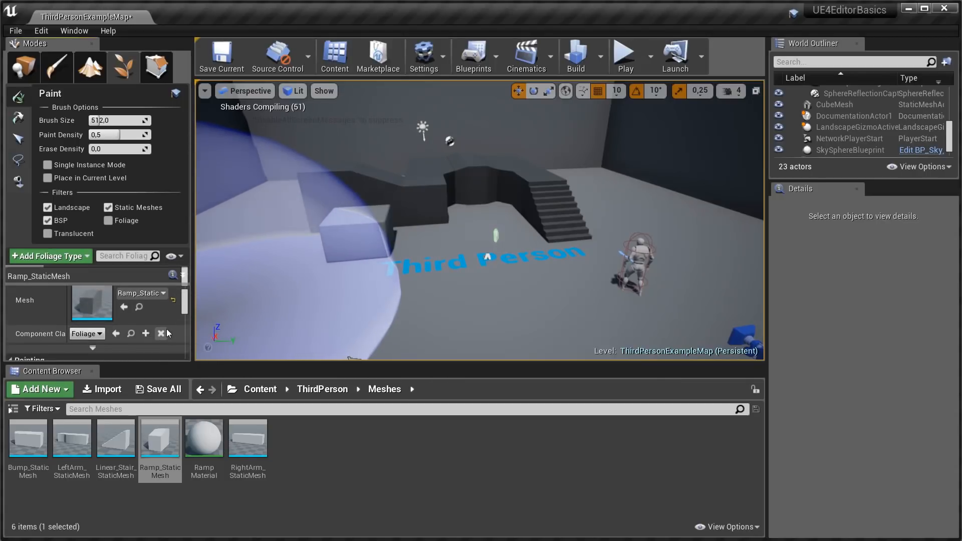
scroll(123, 346, "down", 3)
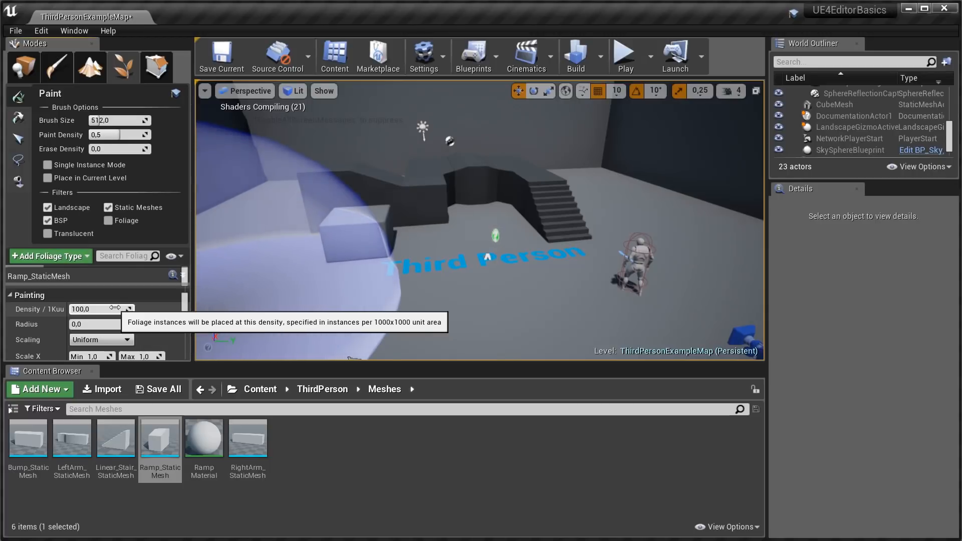
left_click(114, 307)
type("15")
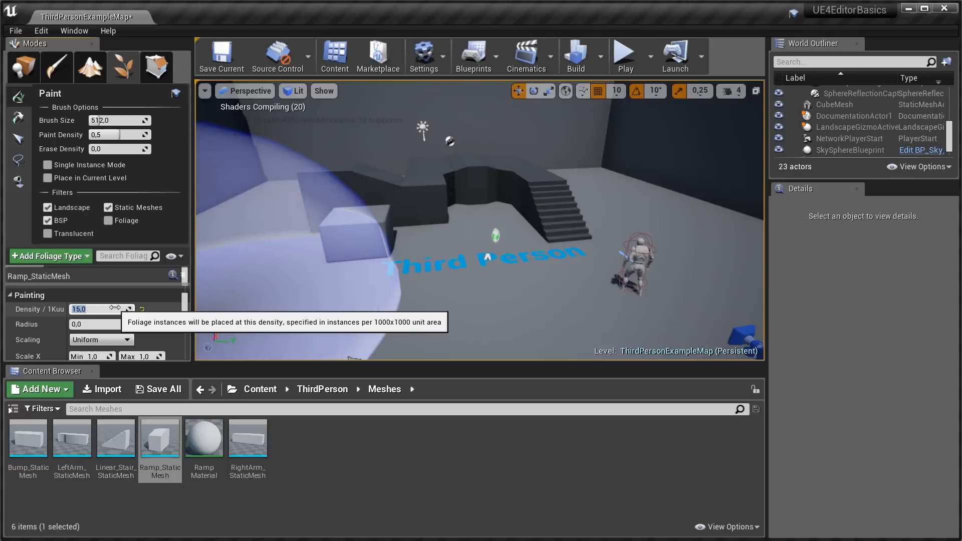
key("Return")
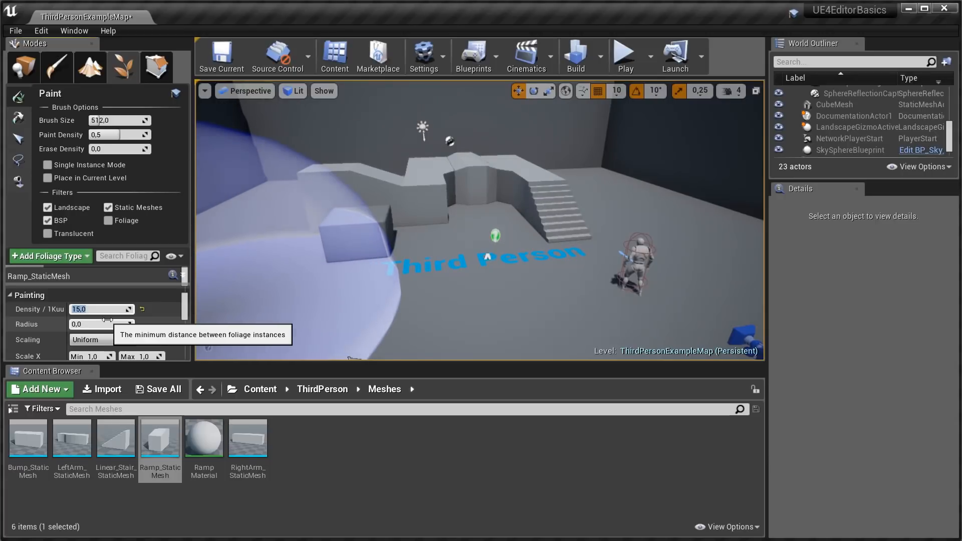
Set the foliage type's radius, the minimum distance between instances, to 50.
left_click(102, 321)
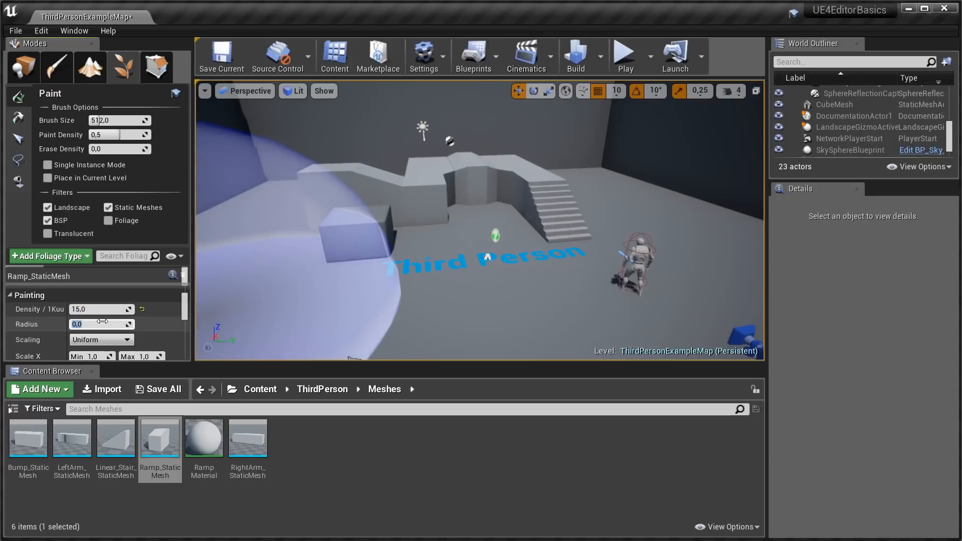
key("Return")
scroll(134, 332, "down", 1)
scroll(150, 337, "down", 1)
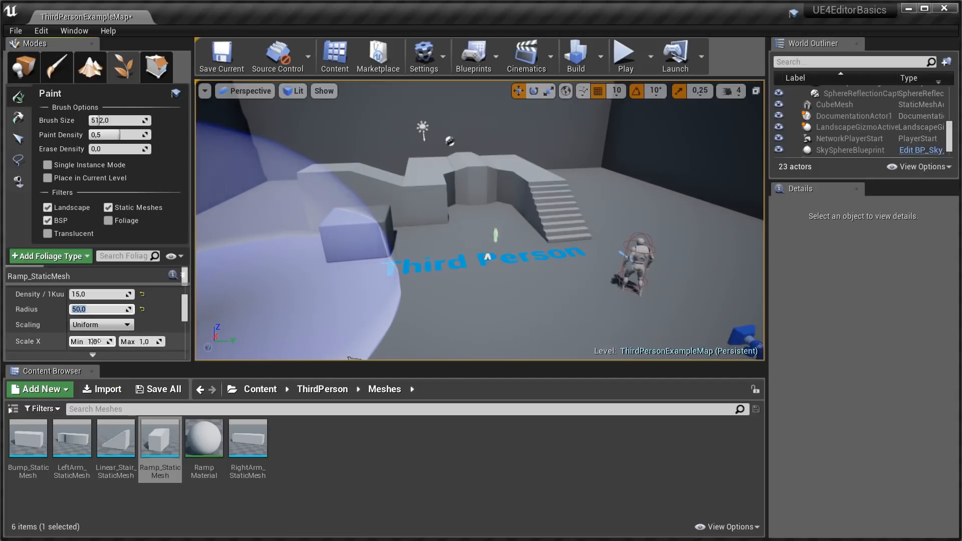
Set the foliage type's Scale X range to 0,2 minimum and 0,5 maximum, keeping the scaling mode Uniform.
left_click_drag(95, 341, 120, 341)
key("Return")
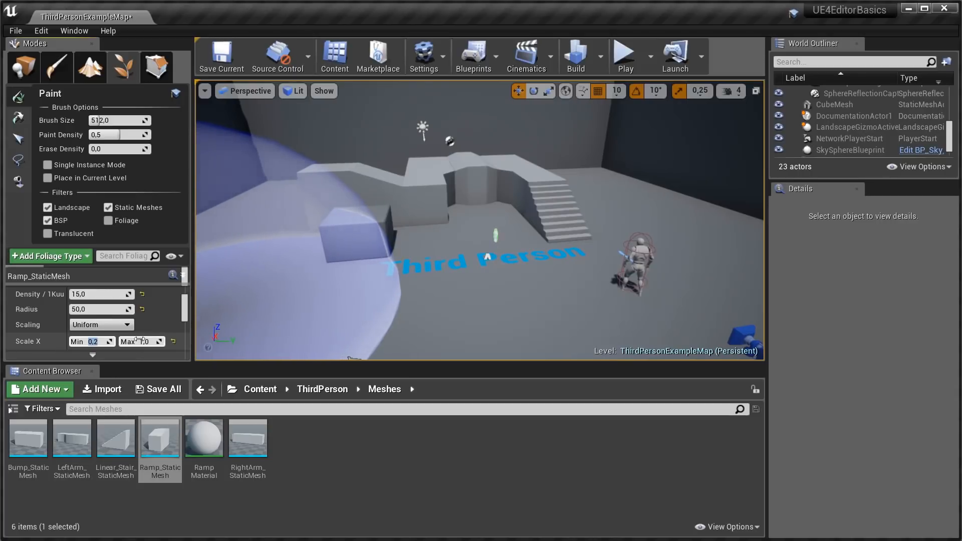
left_click(146, 342)
type("0,5")
key("Return")
scroll(103, 350, "down", 2)
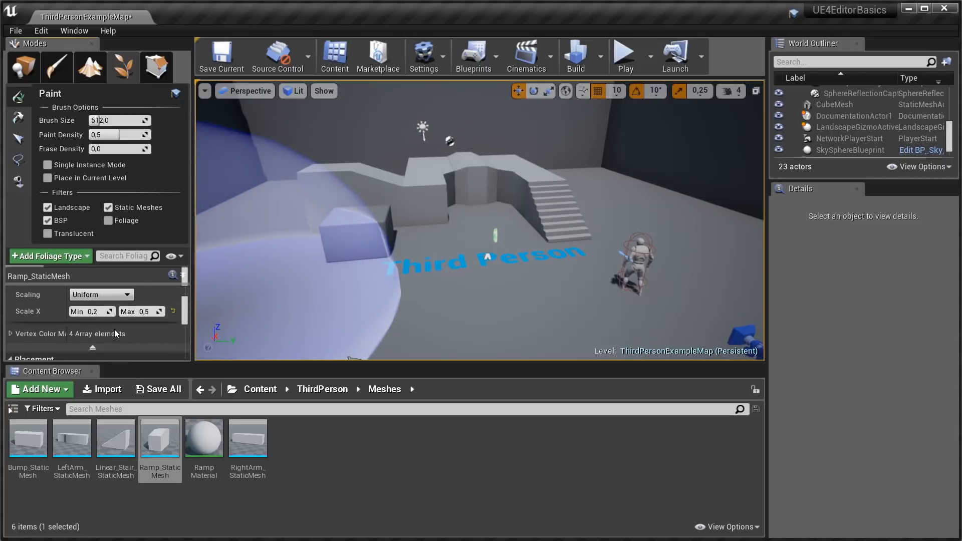
scroll(135, 326, "up", 1)
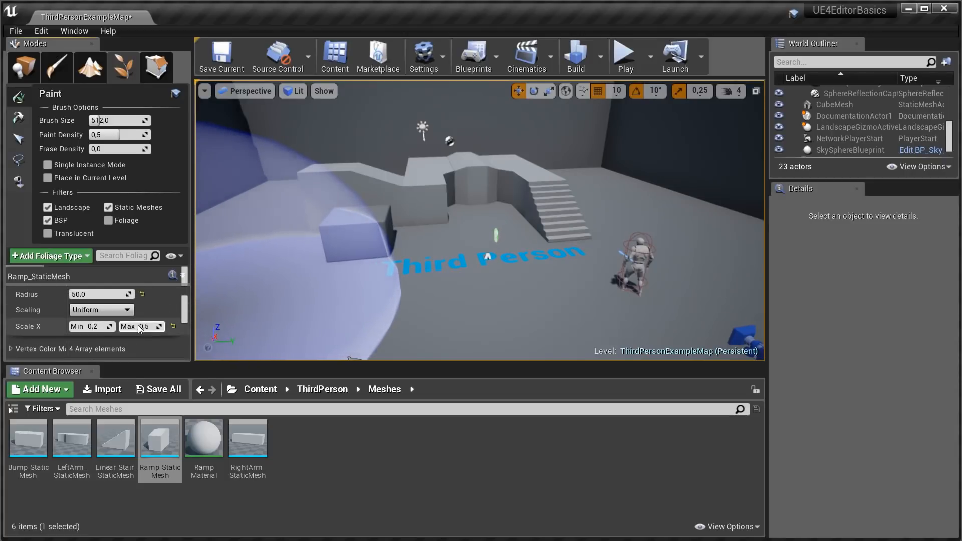
left_click(125, 312)
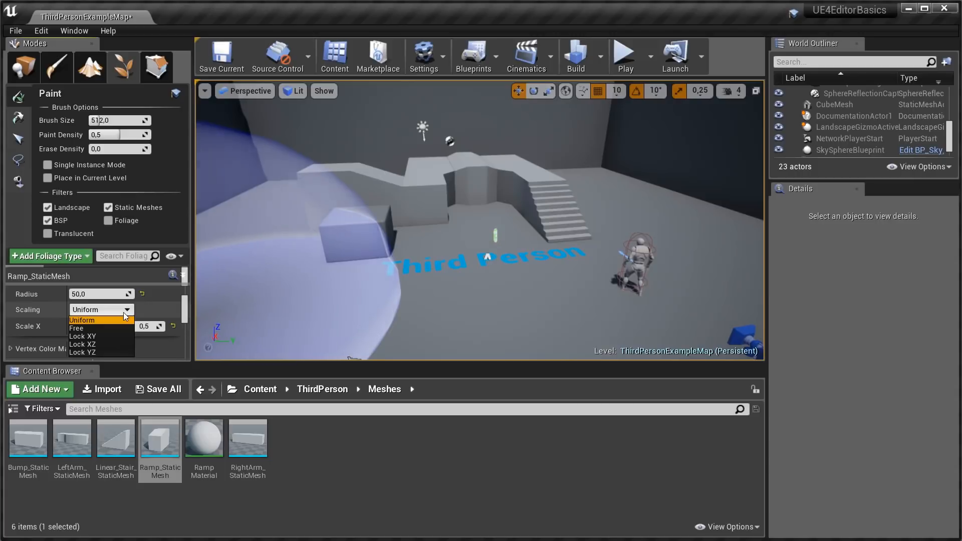
left_click(125, 315)
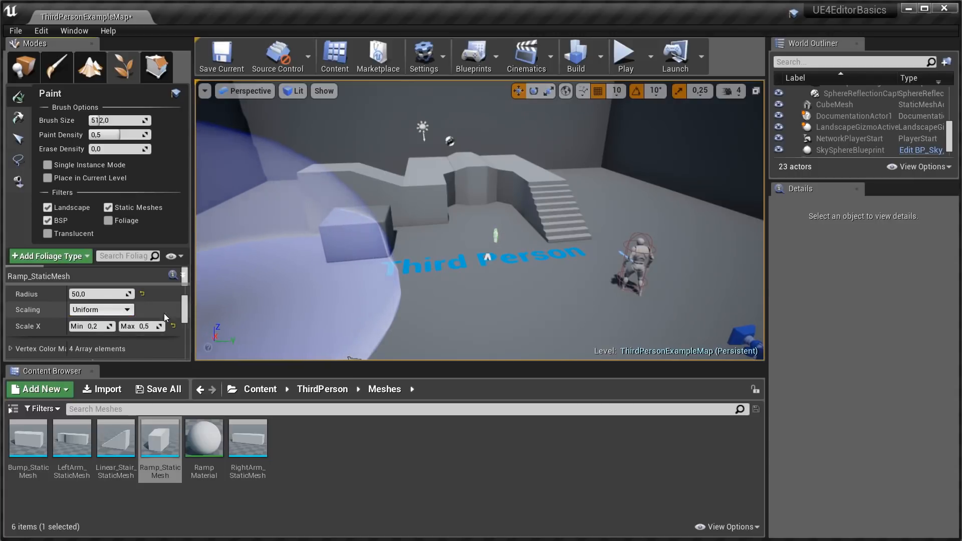
Set the foliage brush size to 64 and paint Ramp_StaticMesh instances across the arena floor around the Third Person text.
left_click(106, 120)
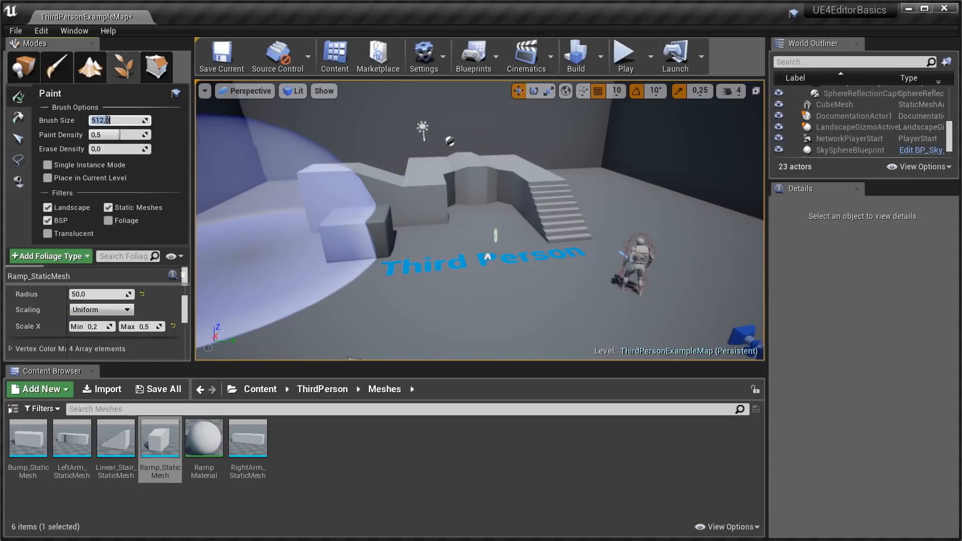
type("64")
key("Return")
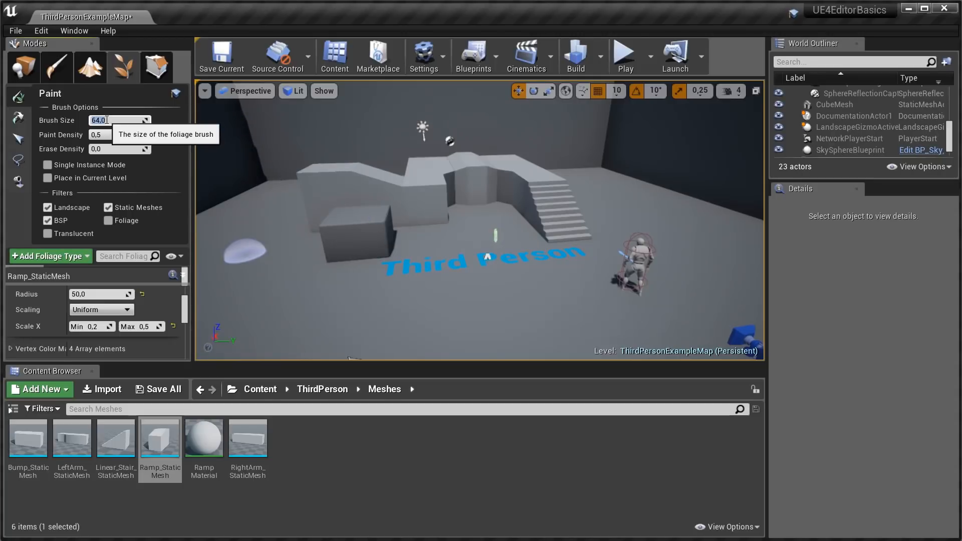
left_click(241, 314)
left_click(443, 299)
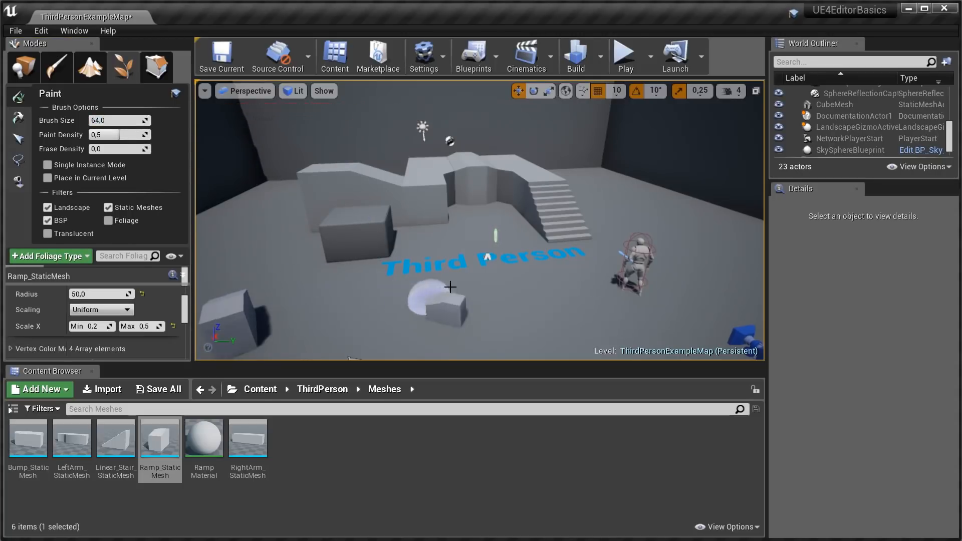
left_click(581, 271)
mouse_move(282, 301)
left_mouse_down()
mouse_move(656, 234)
mouse_move(528, 315)
mouse_move(310, 286)
left_mouse_up()
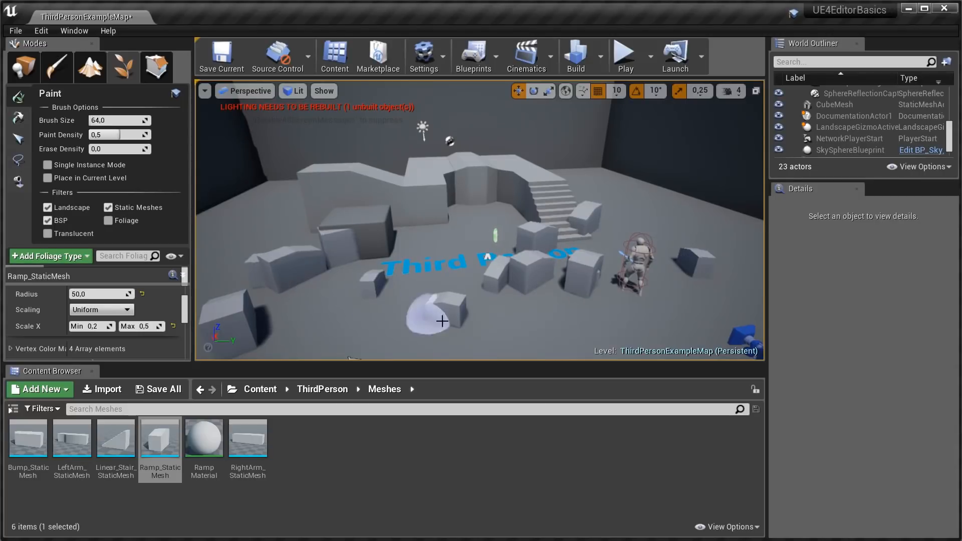
Return to actor placement, select the painted foliage actor, and shift it to X 40, Y -20.
mouse_move(386, 326)
right_mouse_down()
mouse_move(463, 313)
mouse_move(381, 323)
right_mouse_up()
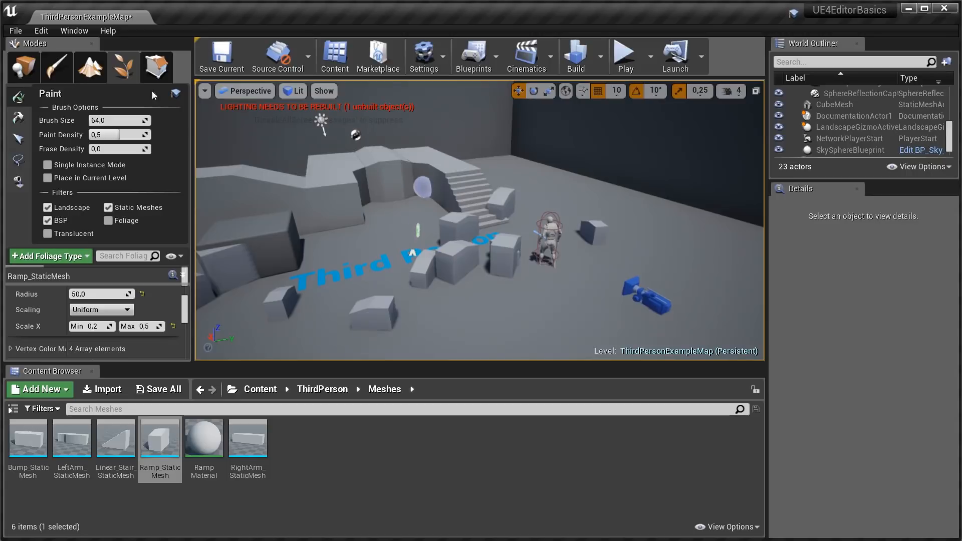
left_click(29, 73)
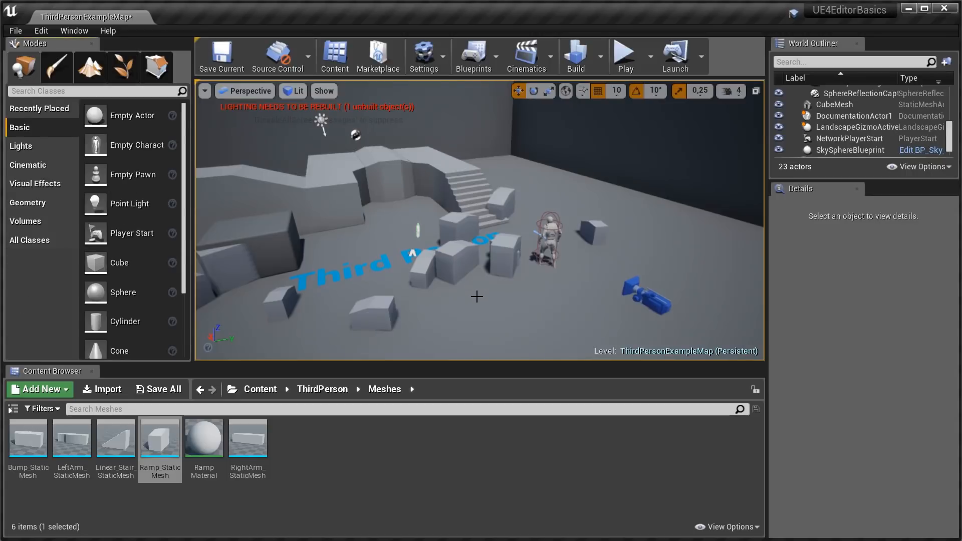
left_click(451, 260)
right_click_drag(494, 287, 446, 291)
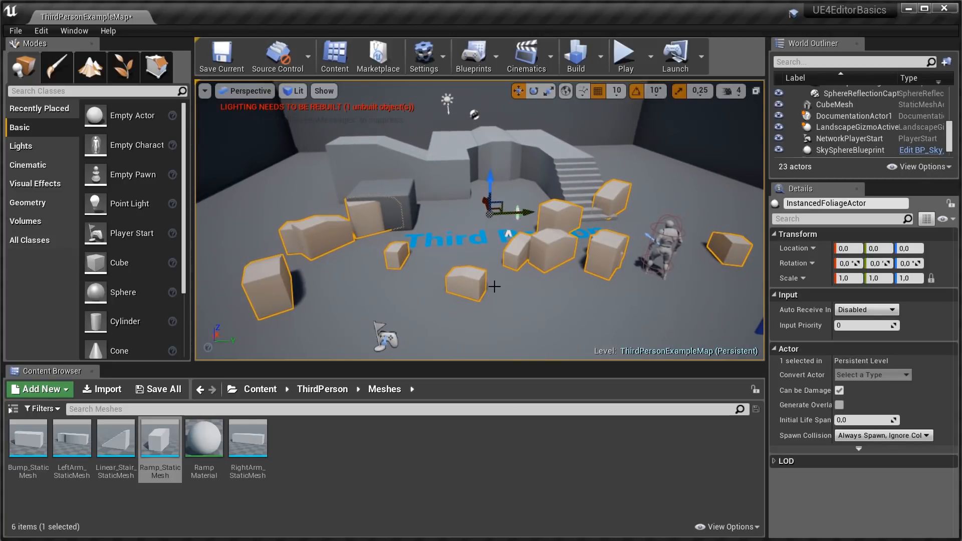
mouse_move(494, 250)
right_mouse_down()
mouse_move(566, 249)
mouse_move(493, 245)
right_mouse_up()
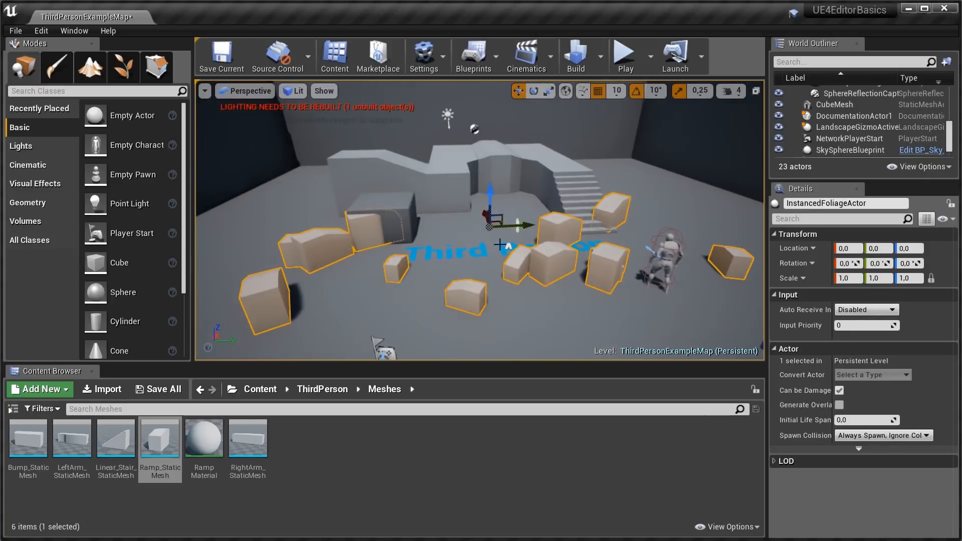
left_click_drag(521, 225, 488, 215)
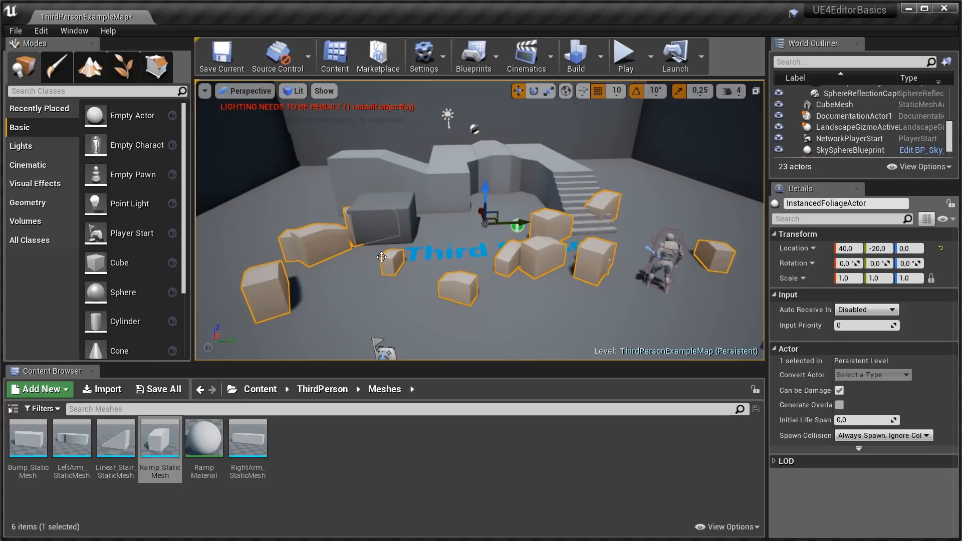
Delete the painted foliage actor from the level.
scroll(382, 257, "down", 3)
key("Delete")
left_click_drag(417, 264, 406, 290)
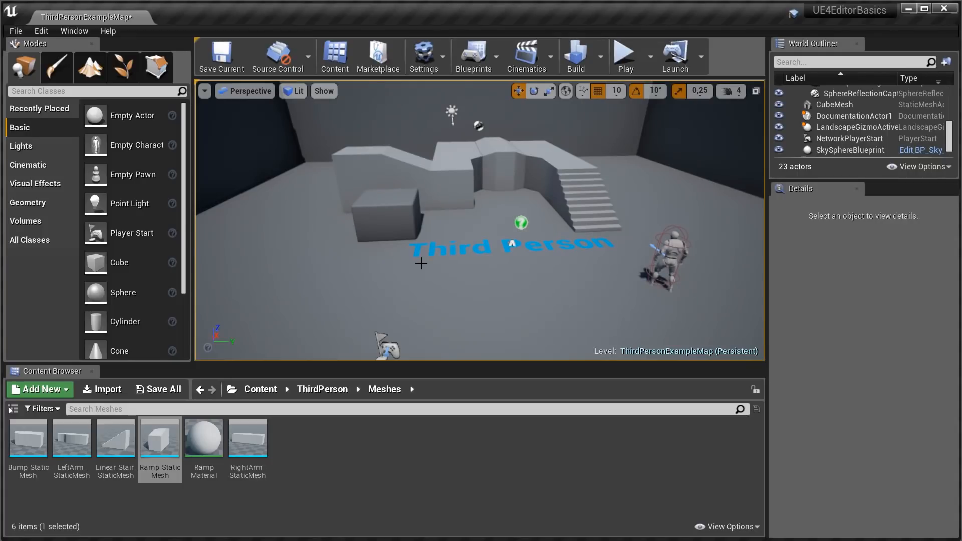
Switch to geometry editing, select the cube mesh beside the Third Person text, and inspect it up close.
left_click(157, 67)
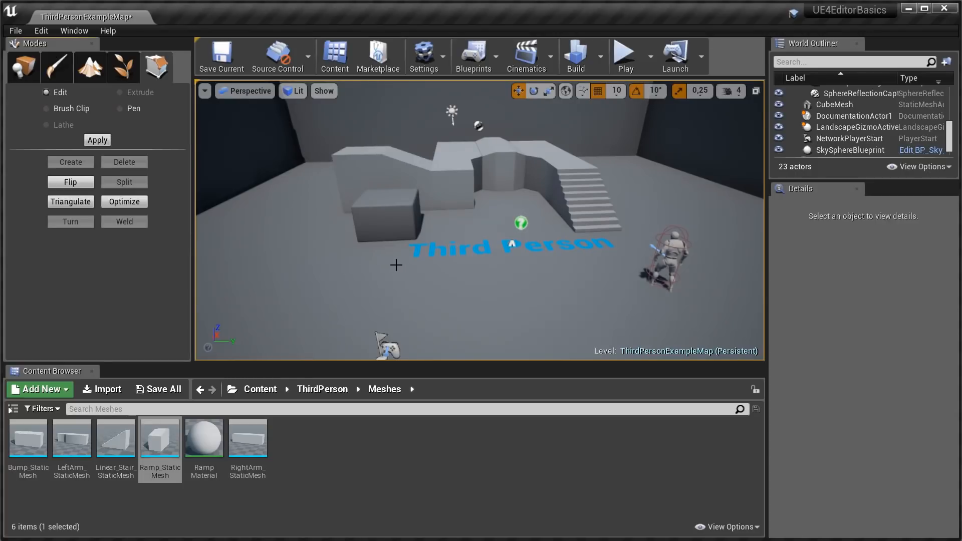
left_click(396, 216)
right_click_drag(396, 215, 336, 227)
key("w")
right_click_drag(397, 189, 396, 191)
key("w")
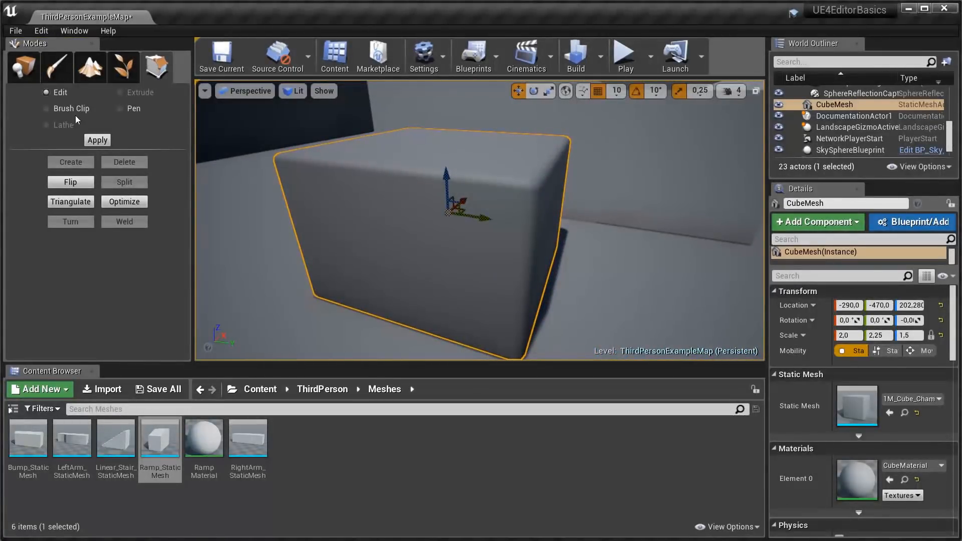
Look at the Brush Clip geometry settings, then go back to Edit and view the cube mesh from farther away.
left_click(119, 108)
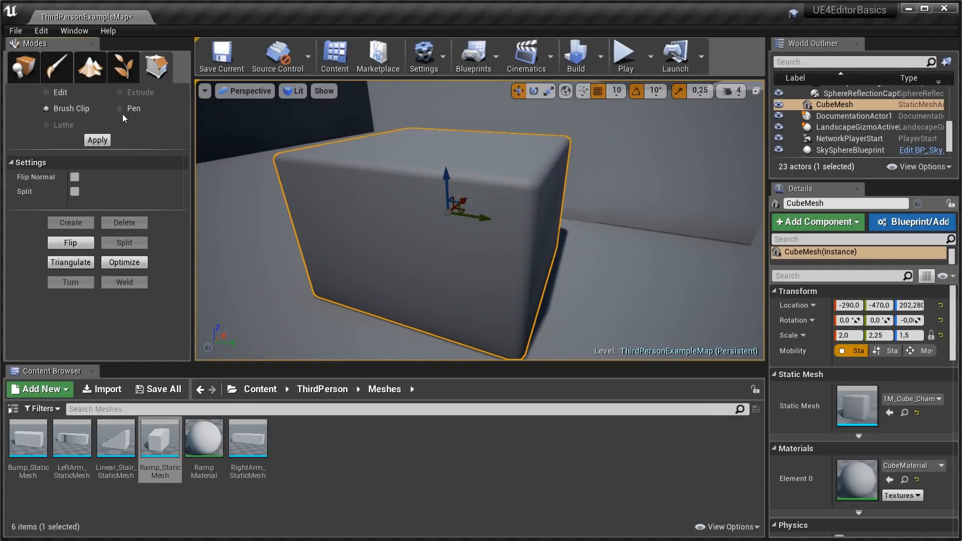
left_click(48, 93)
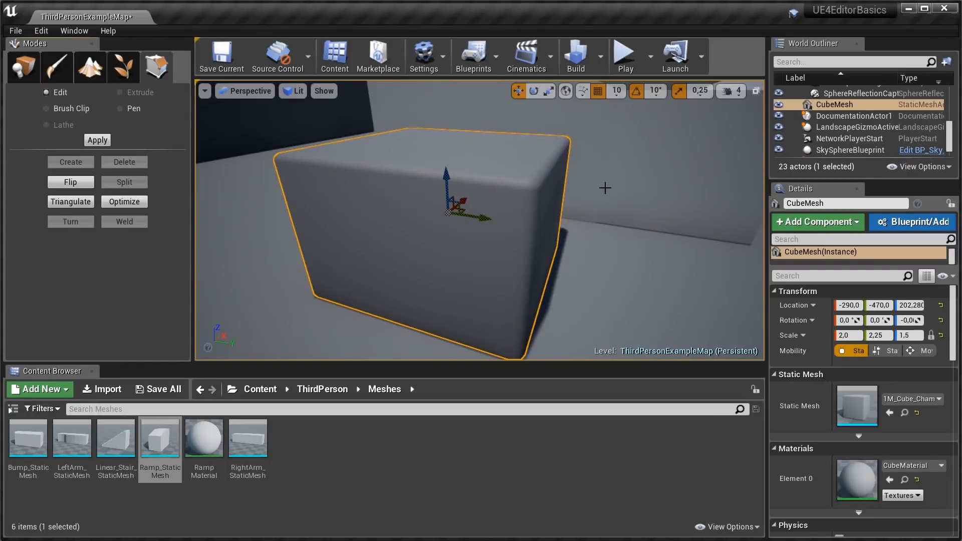
mouse_move(364, 261)
right_mouse_down()
mouse_move(466, 240)
mouse_move(361, 261)
right_mouse_up()
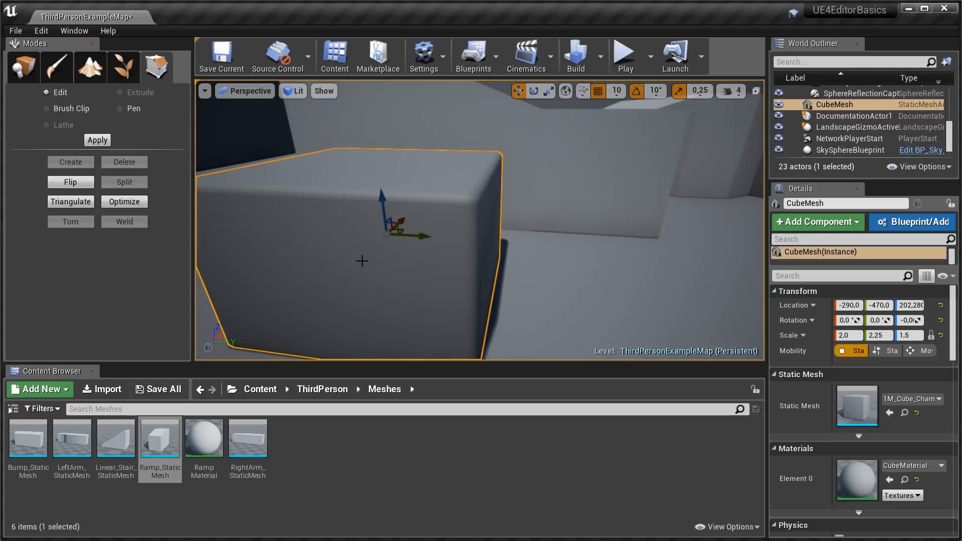
key("s")
mouse_move(452, 255)
right_mouse_down()
mouse_move(442, 265)
mouse_move(471, 263)
mouse_move(444, 258)
mouse_move(451, 254)
right_mouse_up()
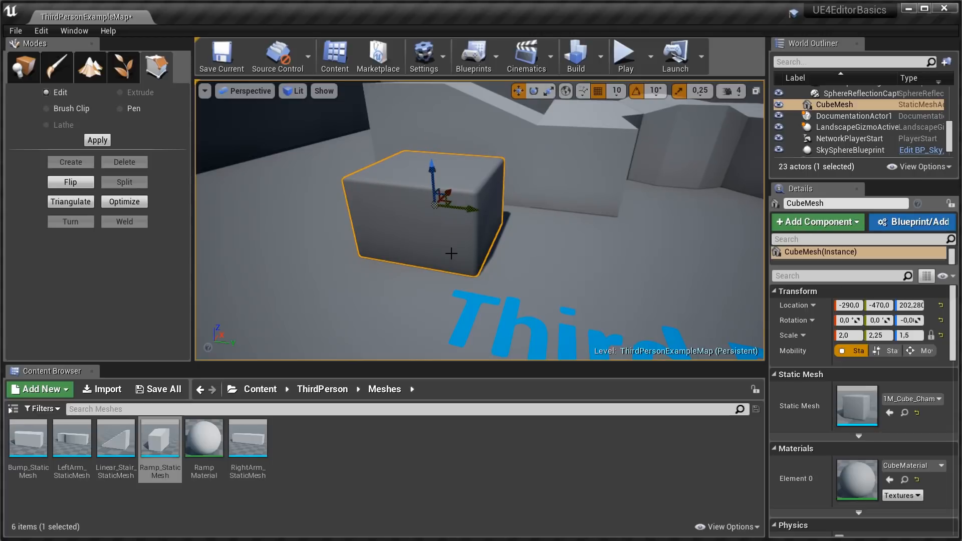
Return to actor placement and add an additive Box geometry brush on the floor in front of the Third Person text.
left_click(23, 66)
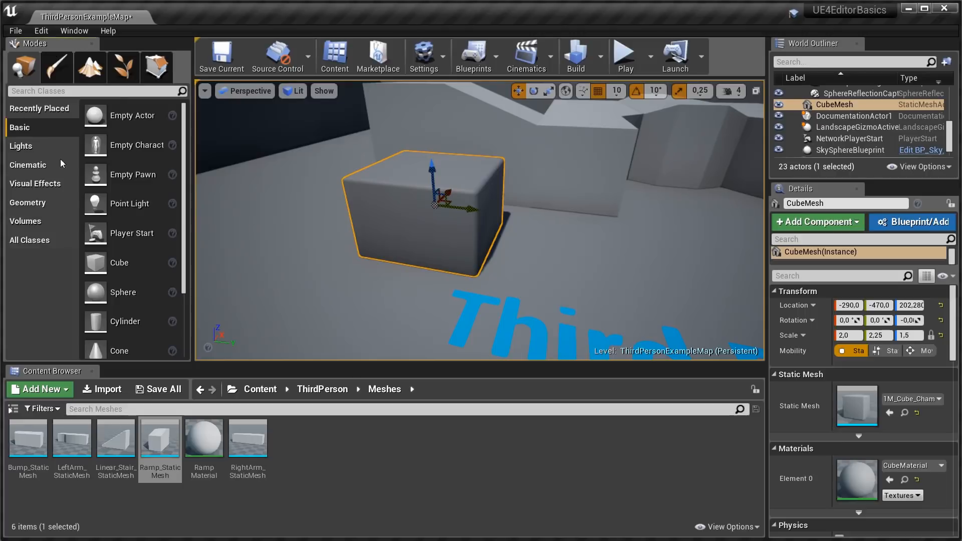
left_click(27, 203)
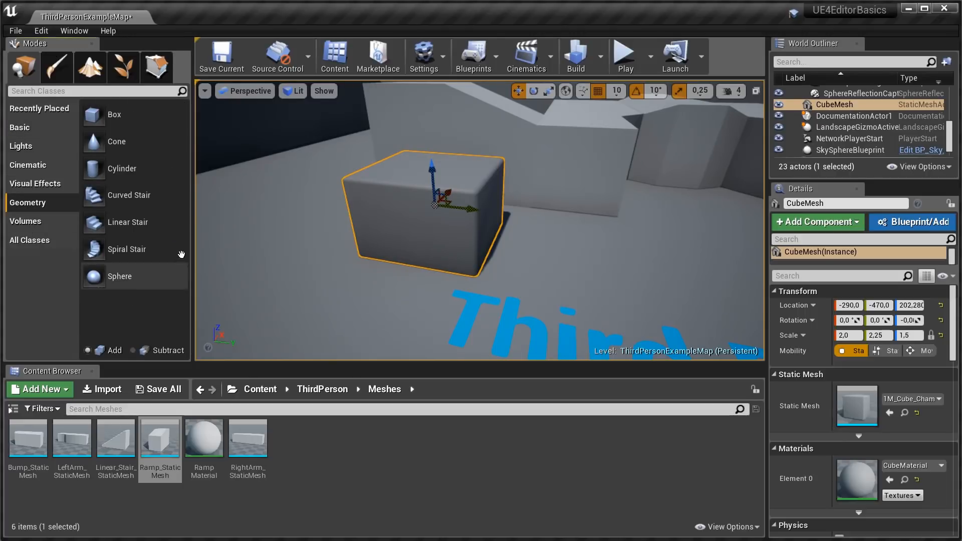
key("s")
right_click_drag(329, 286, 350, 258)
right_click_drag(366, 290, 325, 288)
key("d")
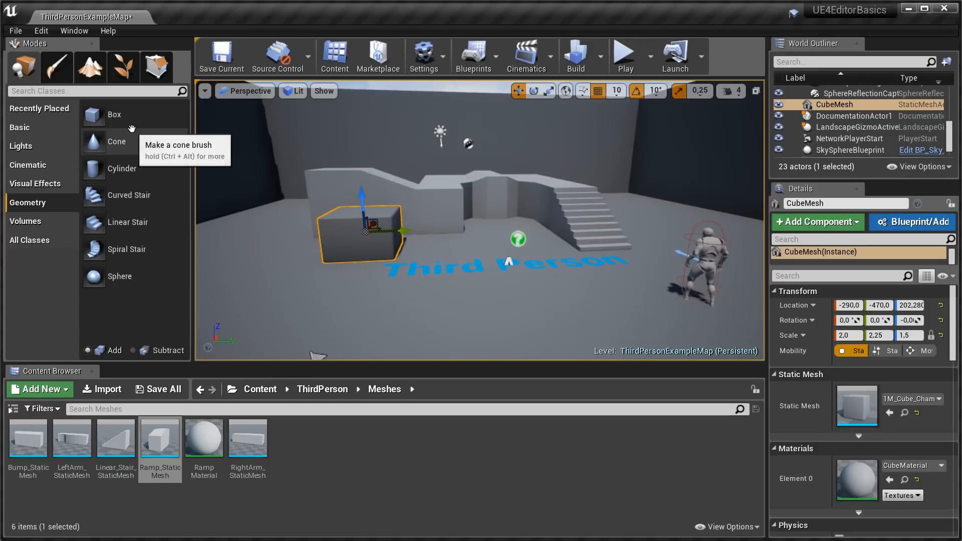
mouse_move(103, 114)
left_mouse_down()
mouse_move(307, 287)
mouse_move(506, 325)
left_mouse_up()
right_click_drag(295, 280, 322, 304)
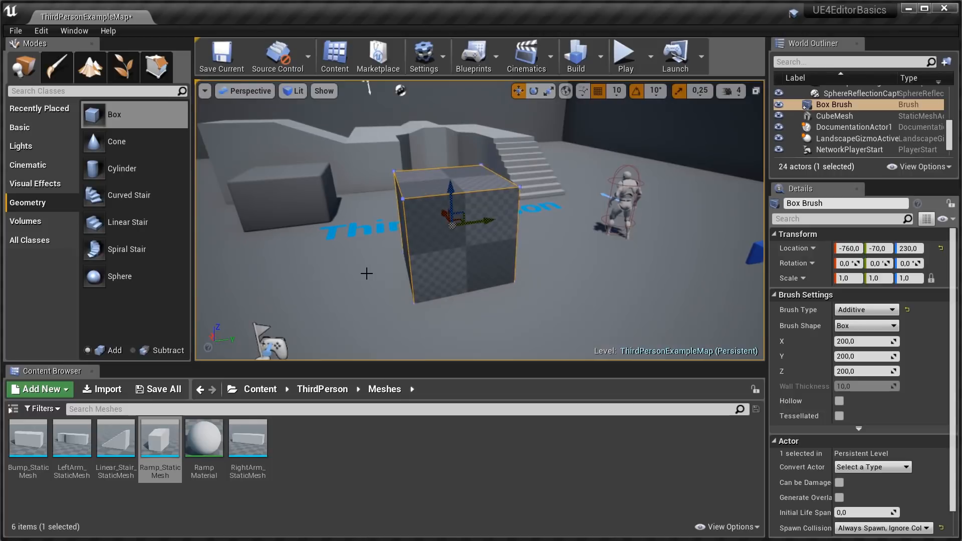
Reshape the Box Brush in geometry editing by pulling its near top corner outward and raising its far top corner, and return to actor placement.
left_click(159, 63)
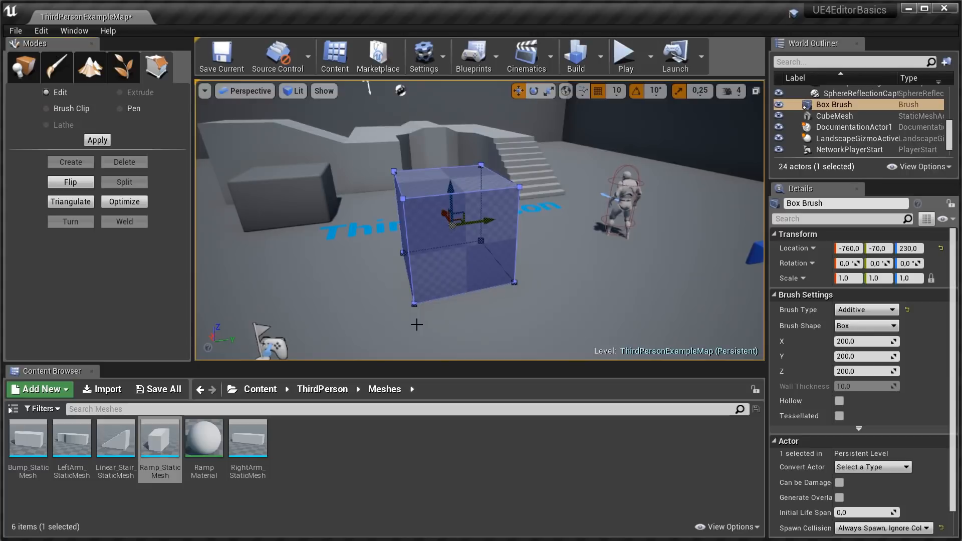
left_click(401, 198)
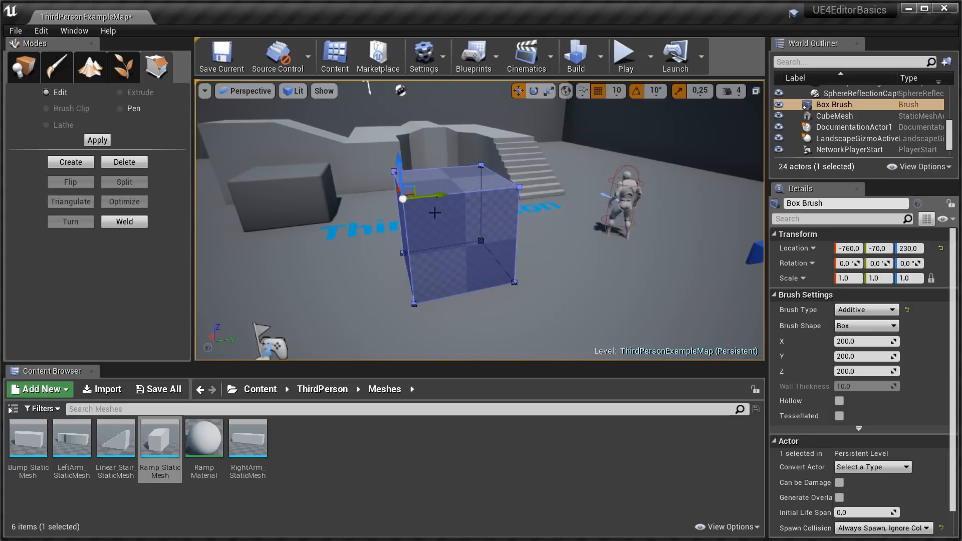
mouse_move(412, 191)
left_mouse_down()
mouse_move(367, 194)
mouse_move(352, 219)
left_mouse_up()
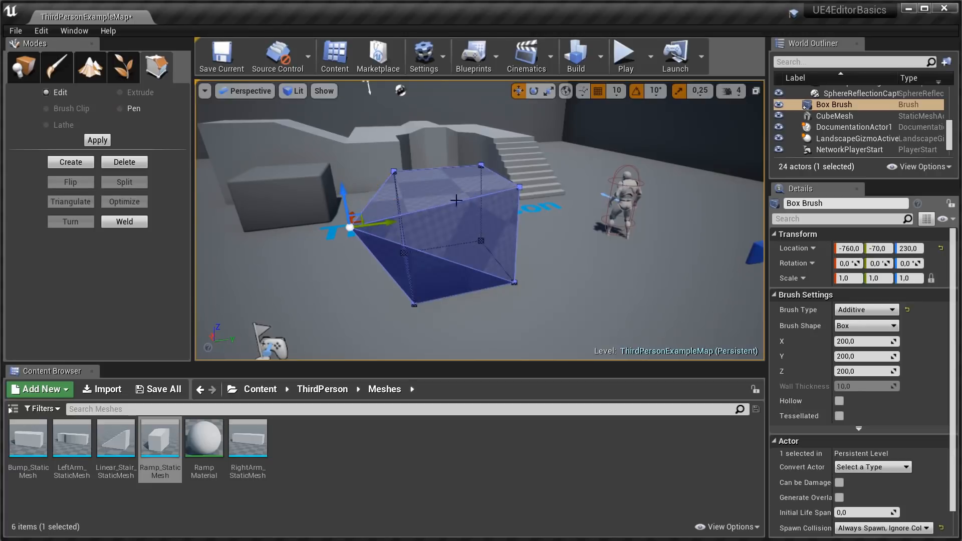
left_click(481, 164)
mouse_move(508, 162)
left_mouse_down()
mouse_move(534, 162)
mouse_move(516, 111)
left_mouse_up()
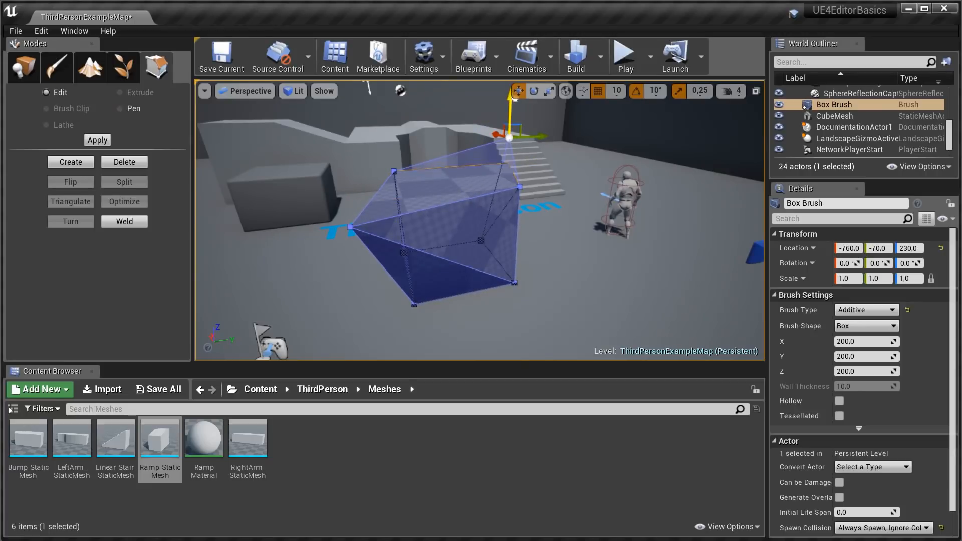
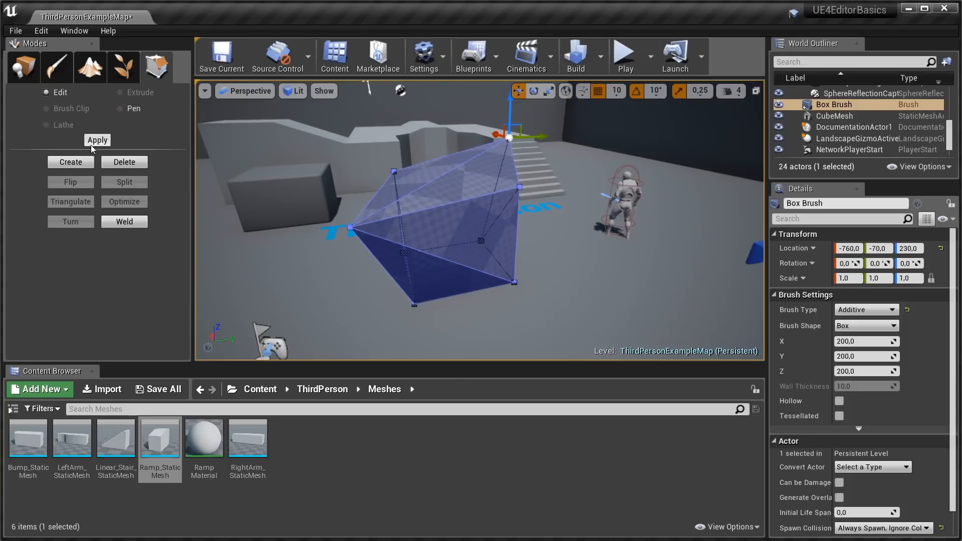
left_click(33, 76)
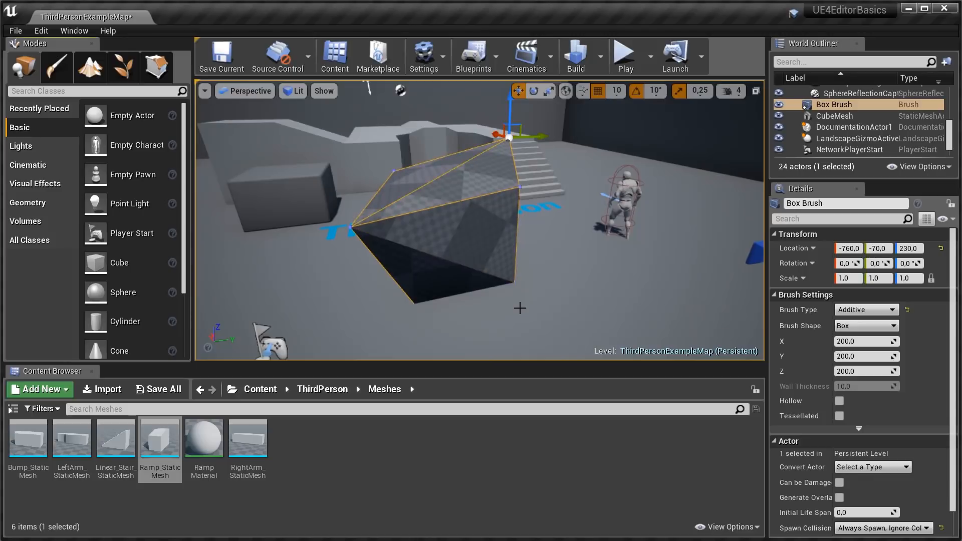
Play the level, run the character around the reshaped box brush to examine it from all sides, and stop playing.
left_click(625, 54)
key("w")
key("d")
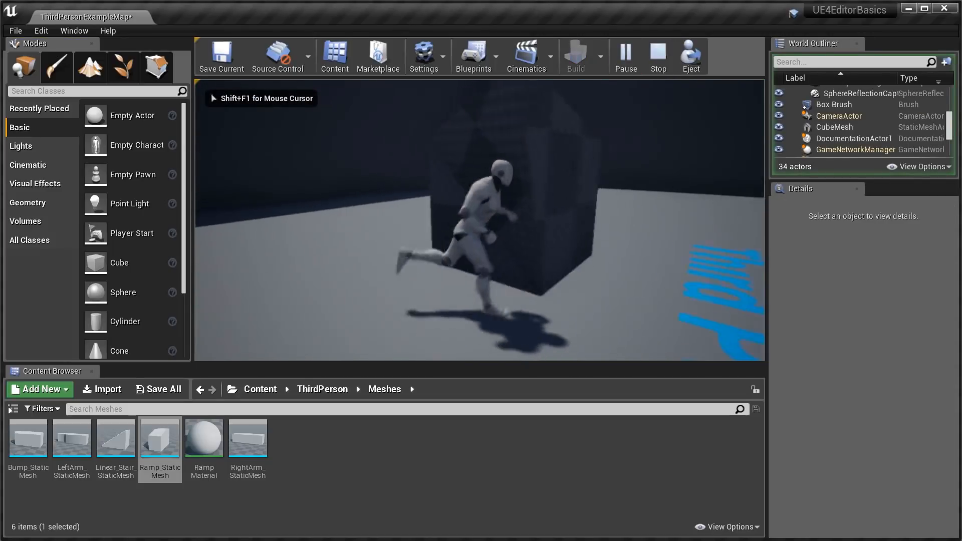
key("d")
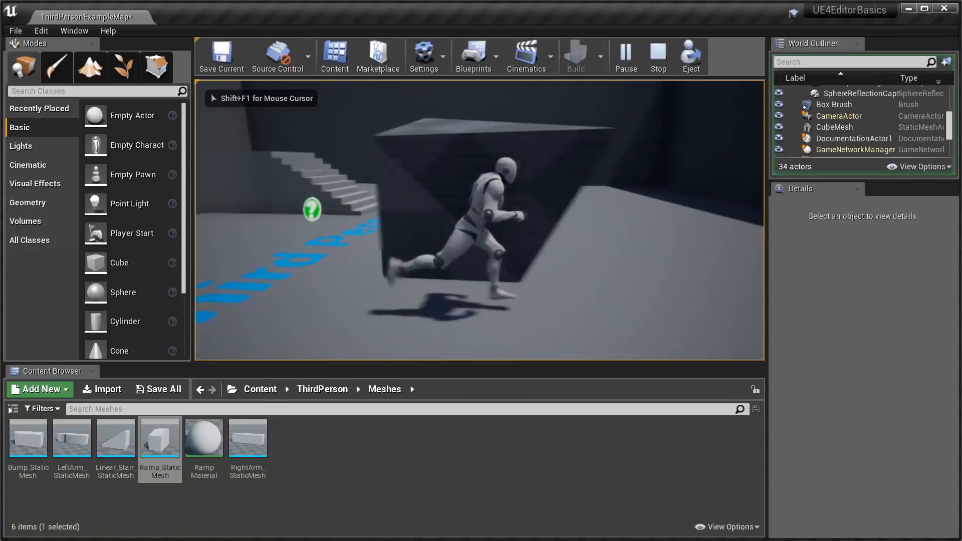
key("w")
key("d")
key("d")
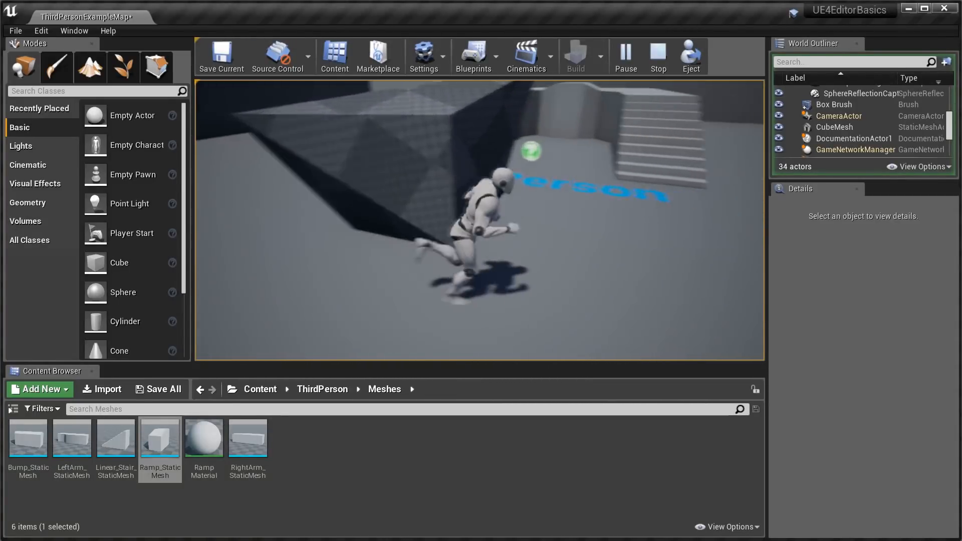
key("d")
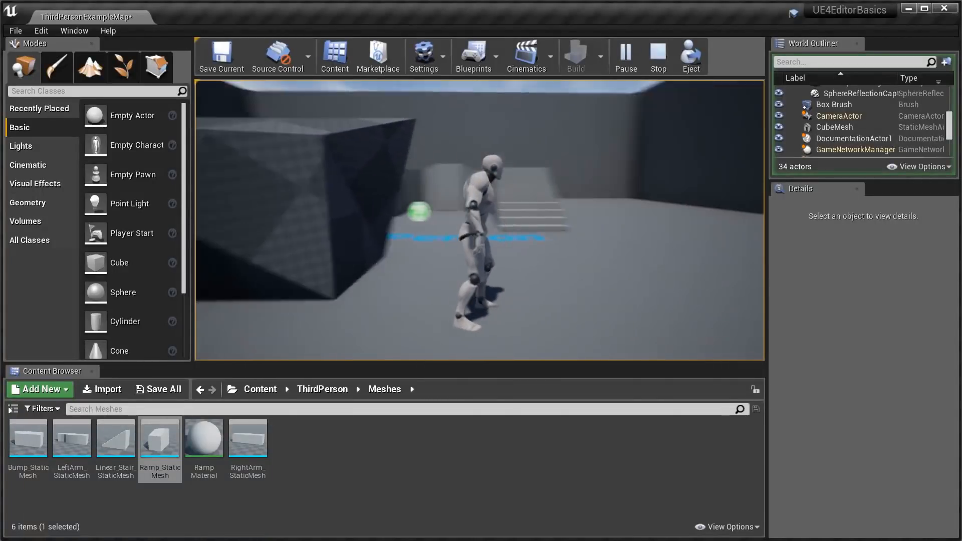
key("d")
key("w")
key("d")
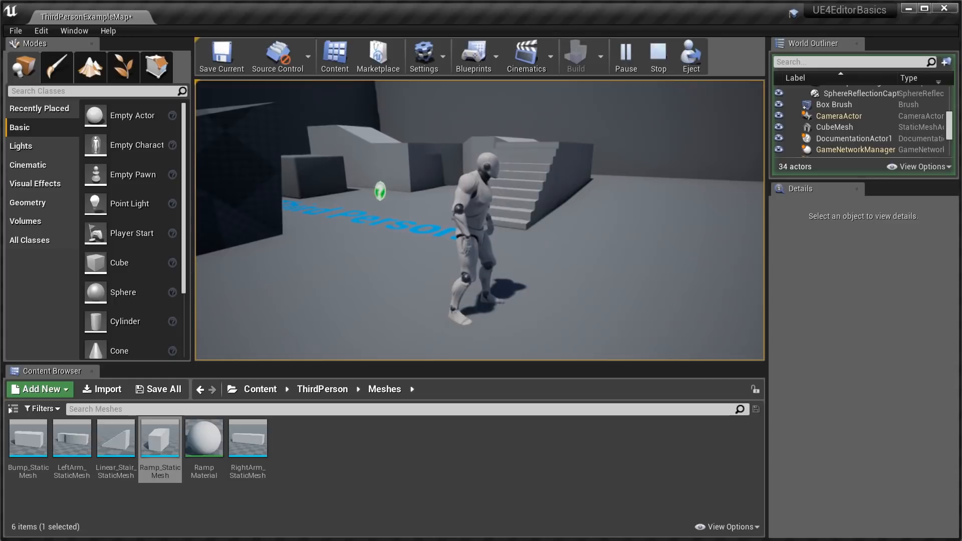
key("Escape")
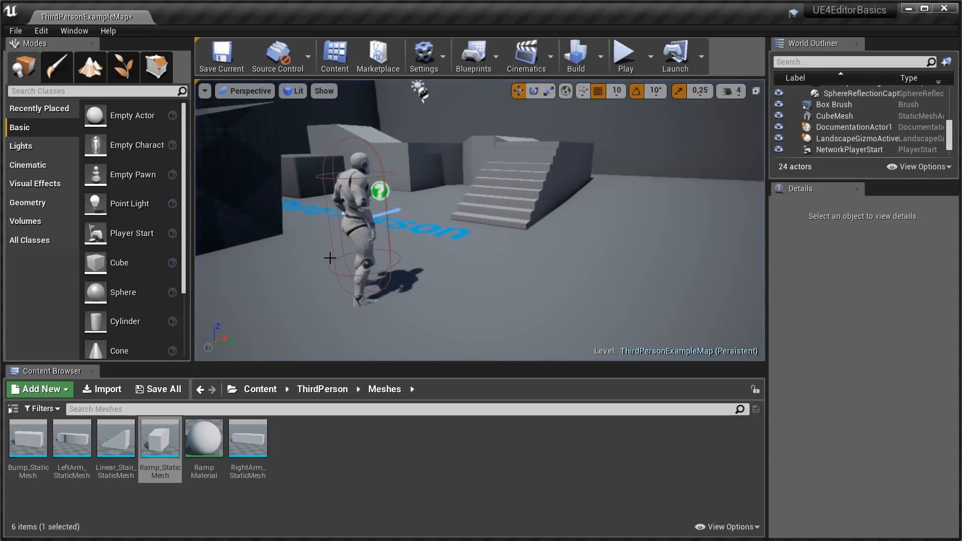
Briefly play the level a second time to look around beside the Third Person text, and end the session.
key("alt+p")
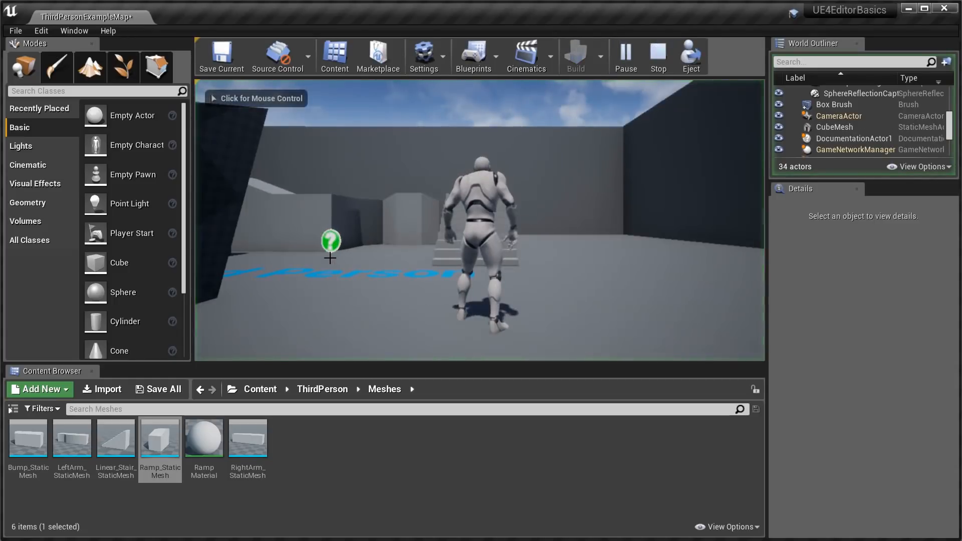
left_click(579, 279)
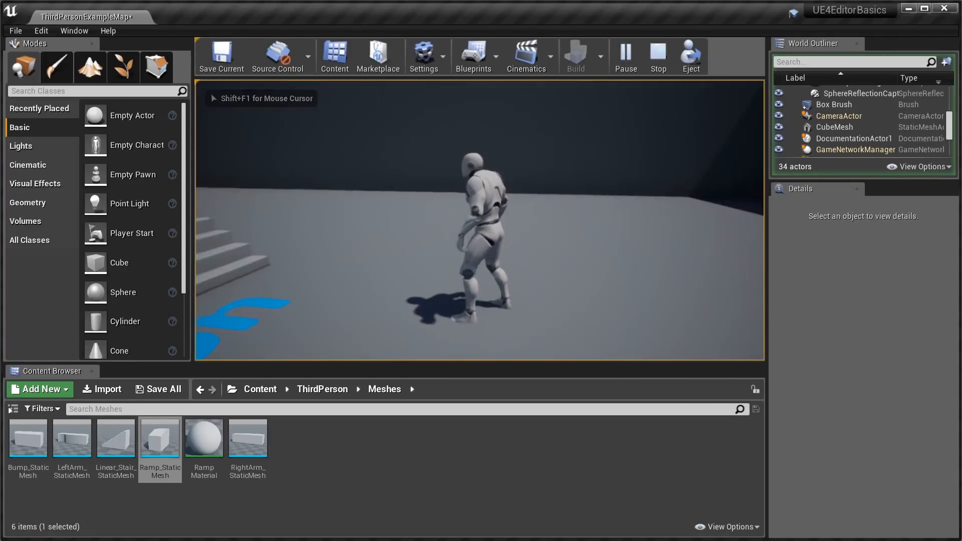
key("Escape")
Delete the reshaped box brush from the level.
right_click_drag(480, 220, 391, 215)
key("s")
right_click_drag(580, 232, 641, 248)
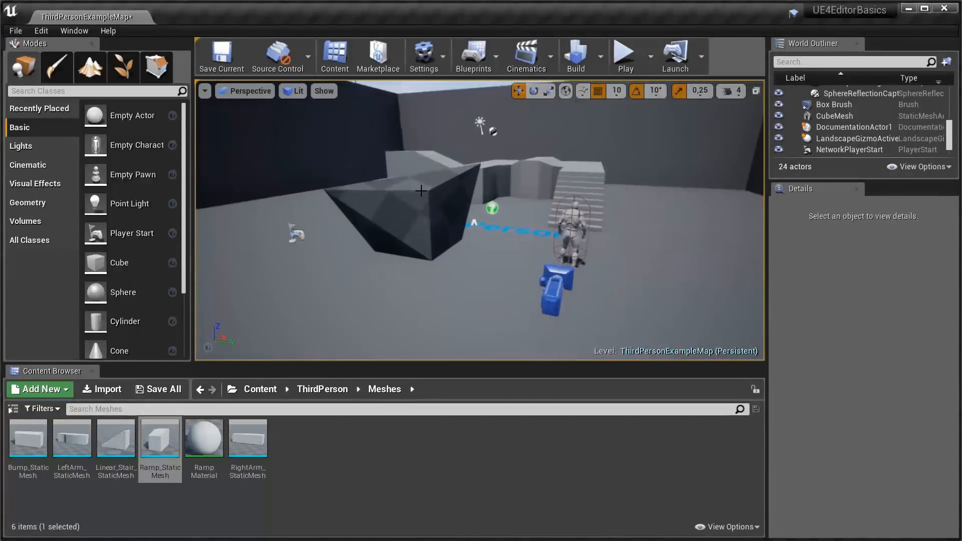
left_click(428, 216)
key("Delete")
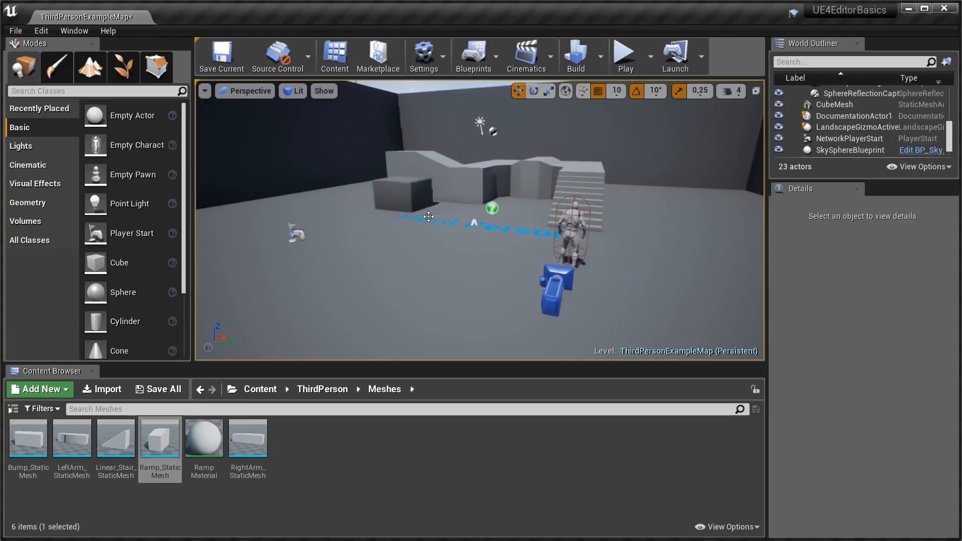
Move the cube mesh along Y to -360 with the 10-unit grid snap, and undo the move.
mouse_move(440, 239)
right_mouse_down()
mouse_move(496, 239)
mouse_move(440, 240)
right_mouse_up()
key("a")
key("w")
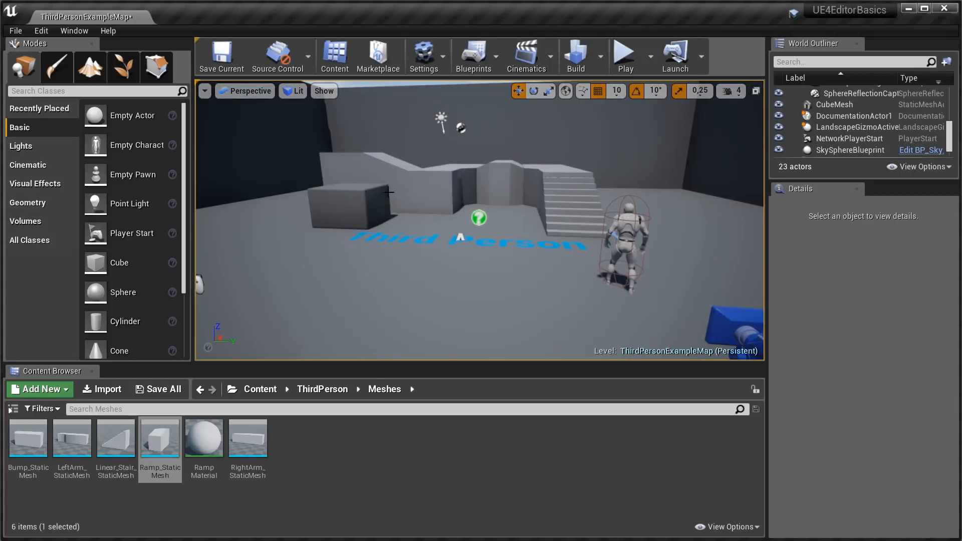
left_click(358, 204)
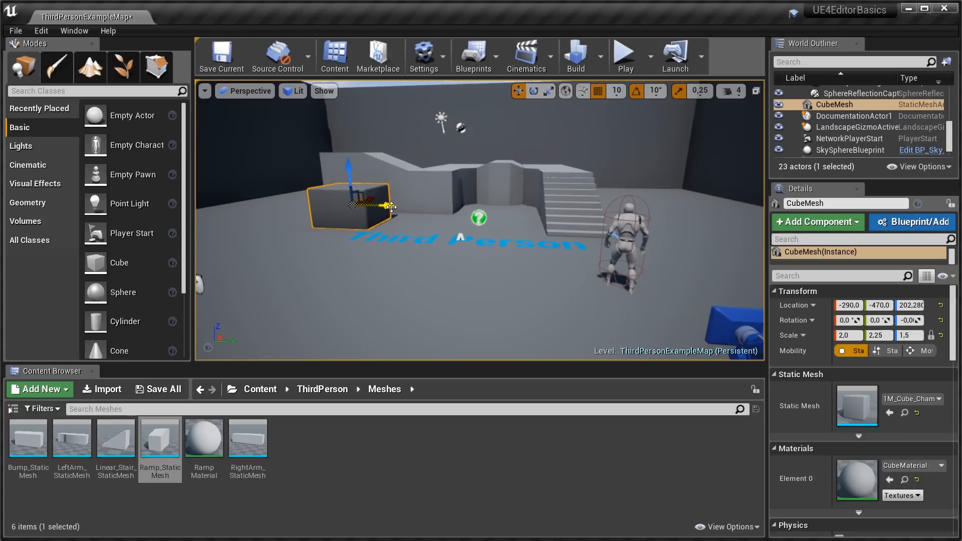
left_click_drag(392, 207, 419, 210)
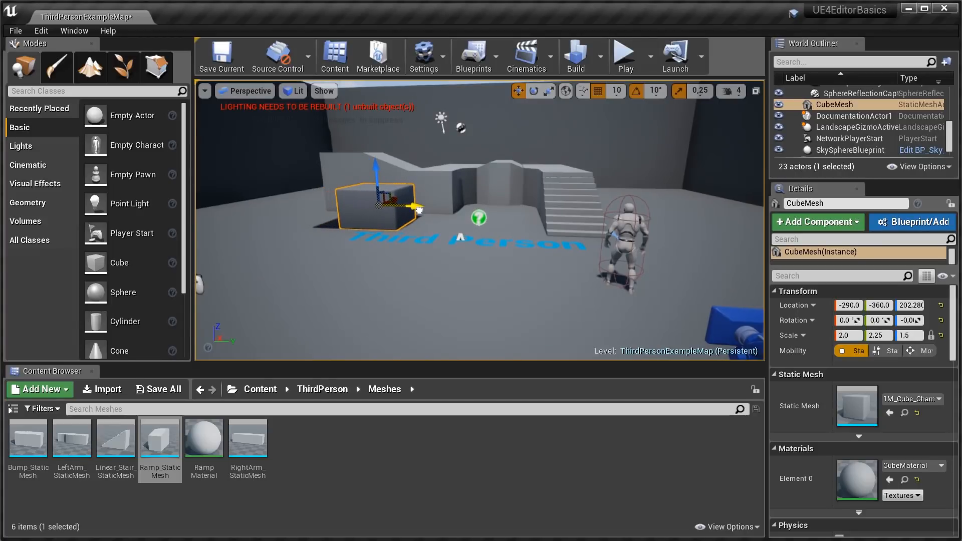
key("ctrl+z")
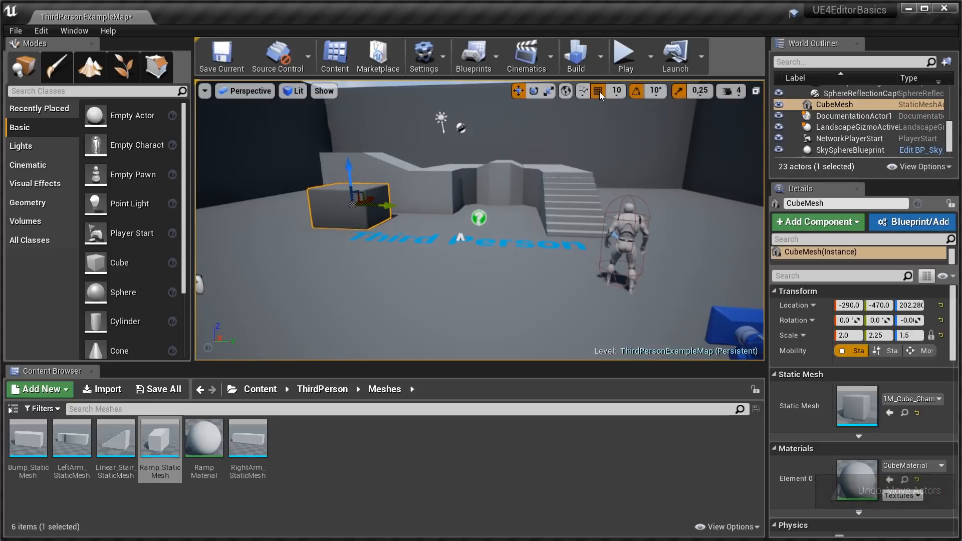
With grid snapping turned off, slide the cube mesh along Y to about -86, undo the move and re-enable snapping.
left_click(617, 92)
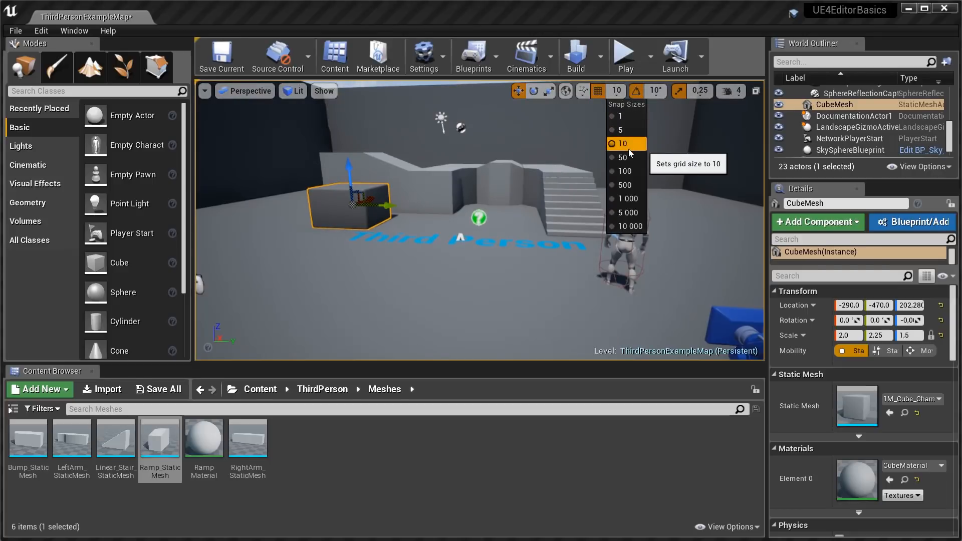
left_click(596, 93)
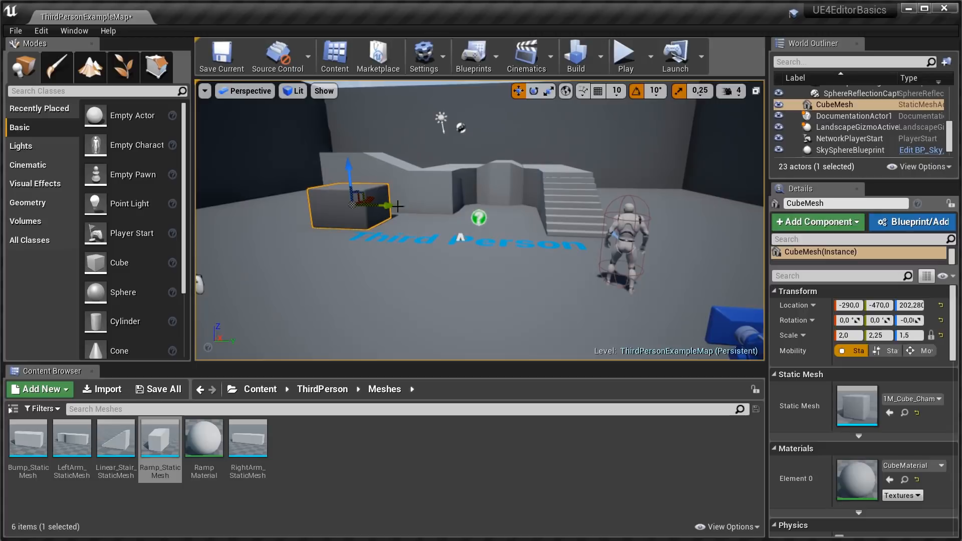
left_click_drag(401, 205, 486, 222)
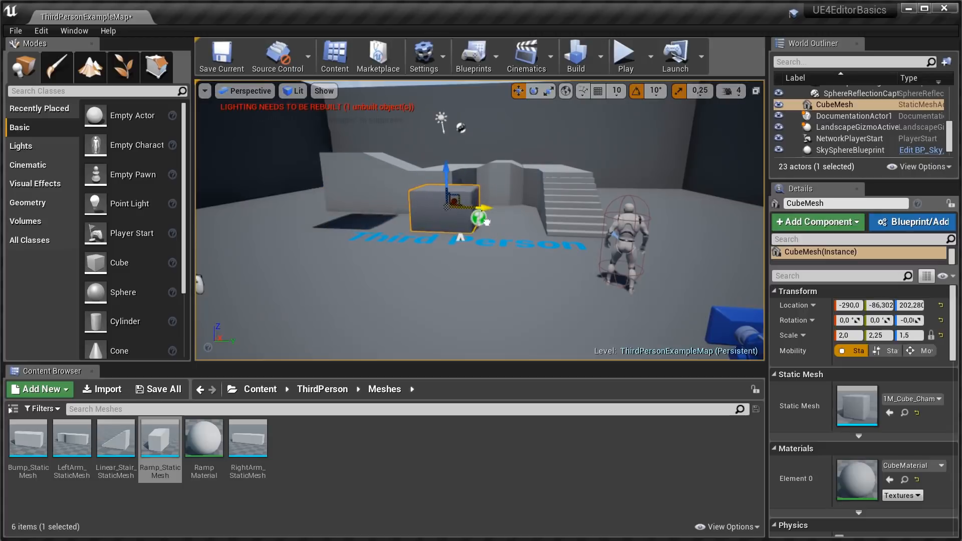
key("ctrl+z")
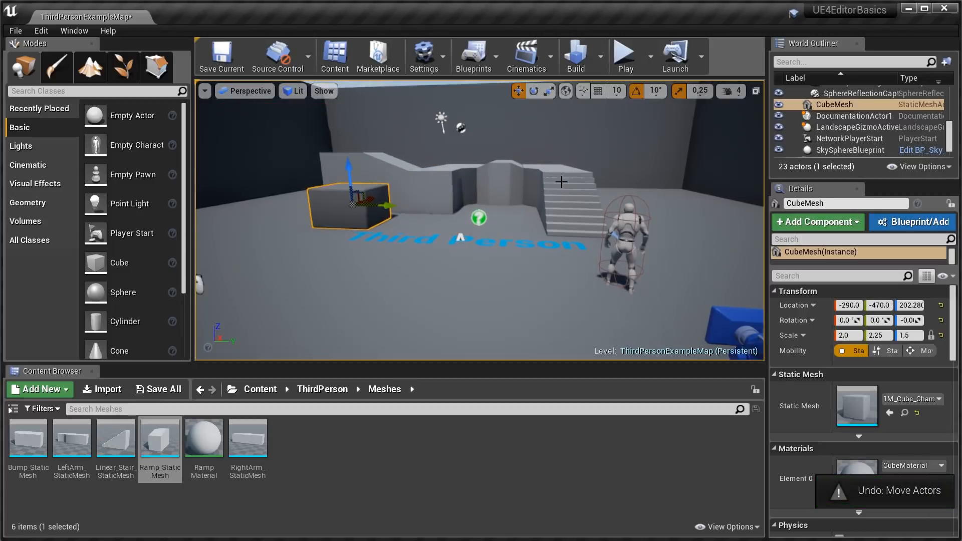
left_click(598, 91)
Set the grid snap size to 100, test it by moving the cube mesh along Y to -170, and undo the move.
left_click(617, 90)
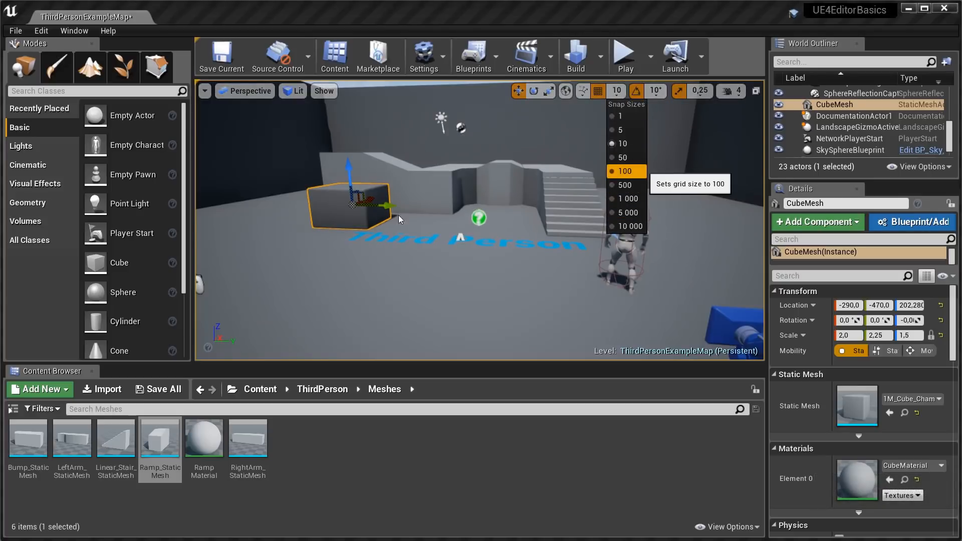
left_click(624, 171)
left_click_drag(388, 206, 465, 209)
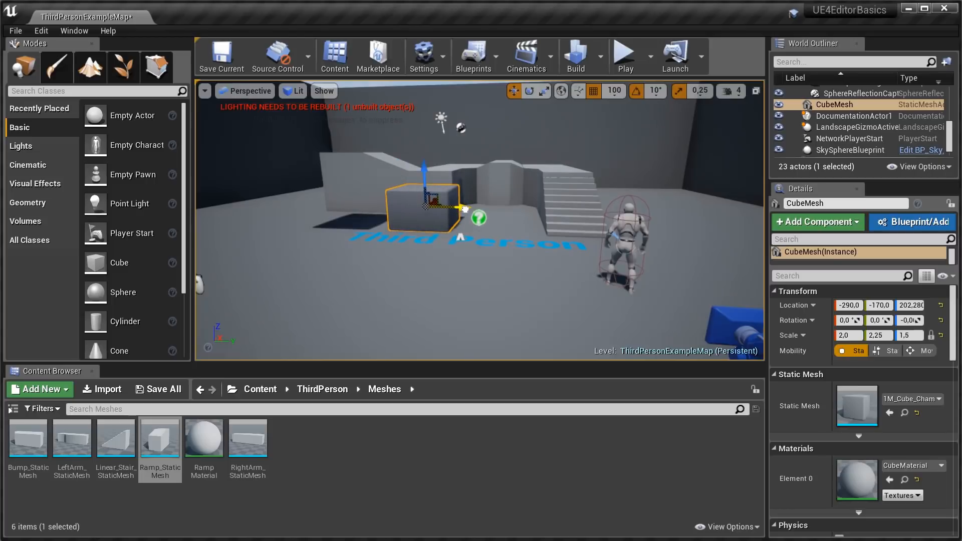
key("ctrl+z")
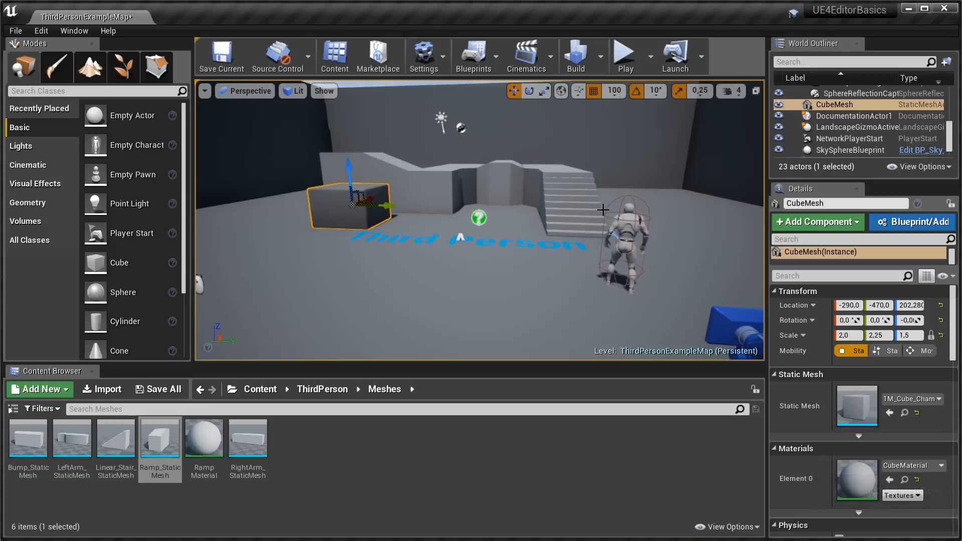
Look through the rotation and scale snap increments, and switch scale snapping off and on again.
left_click(655, 91)
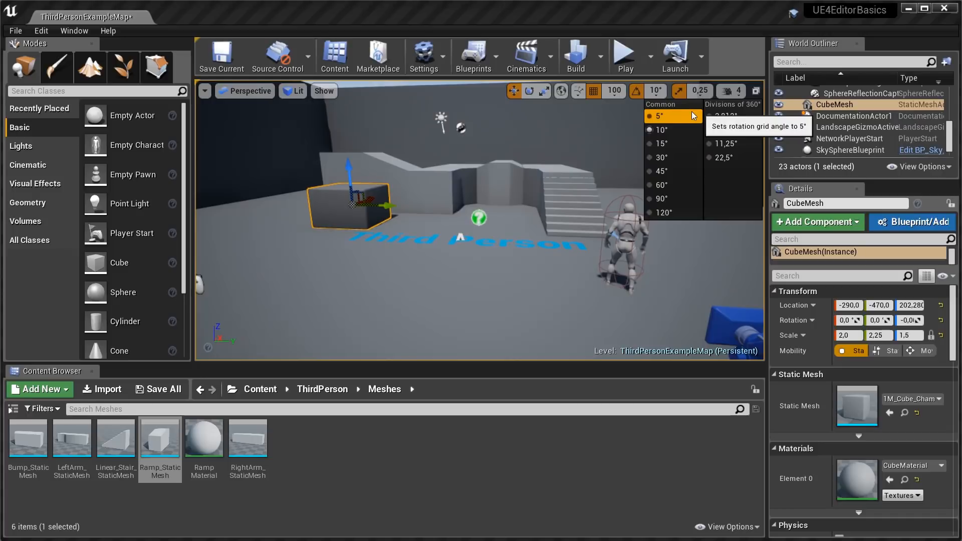
left_click(699, 92)
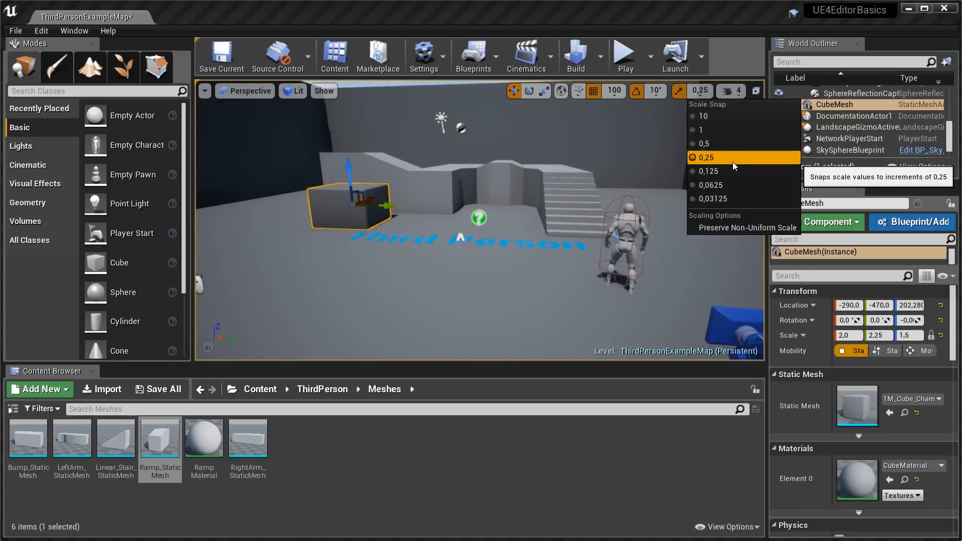
left_click(680, 97)
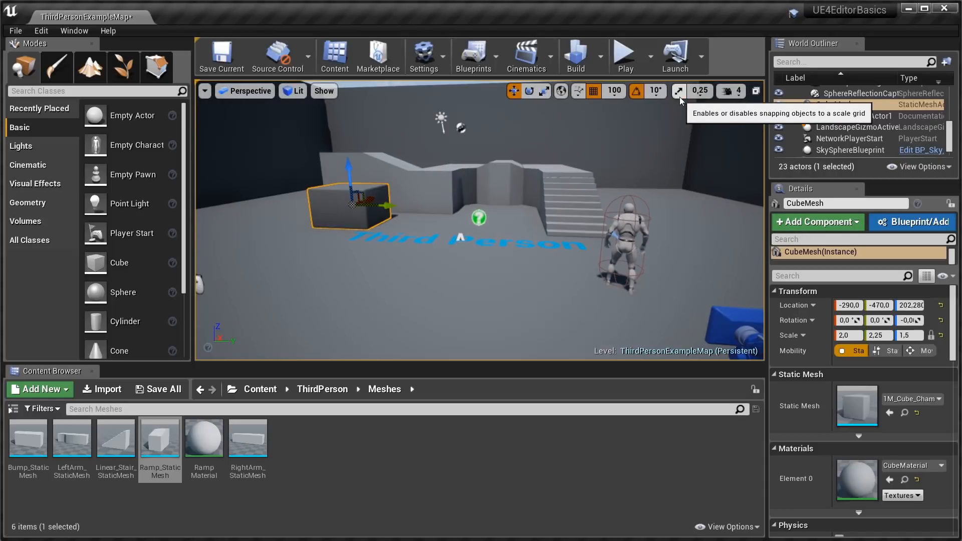
left_click(679, 92)
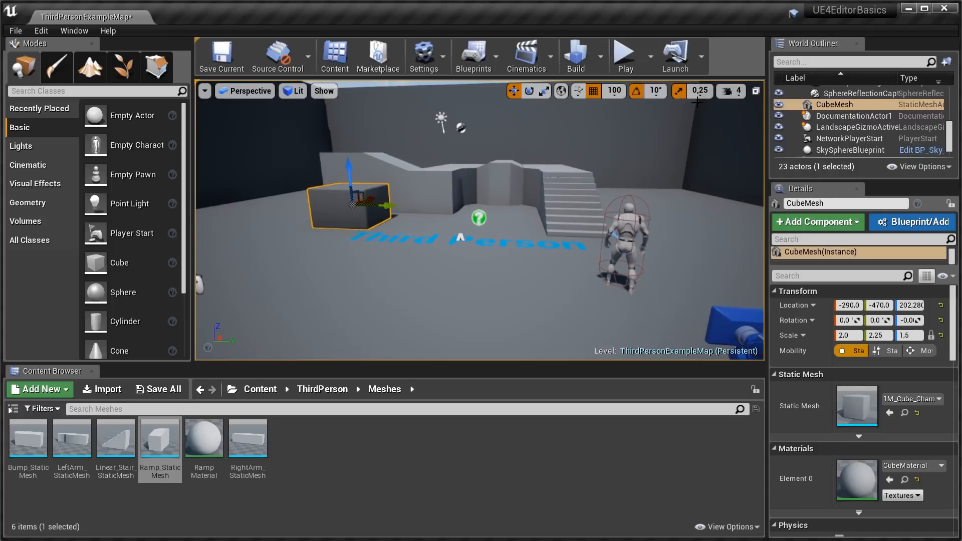
Scale the cube mesh uniformly to 3.5, 3.75, 3.0 with the 0.25 snap, undo it and return to the move tool.
key("r")
left_click_drag(352, 205, 381, 186)
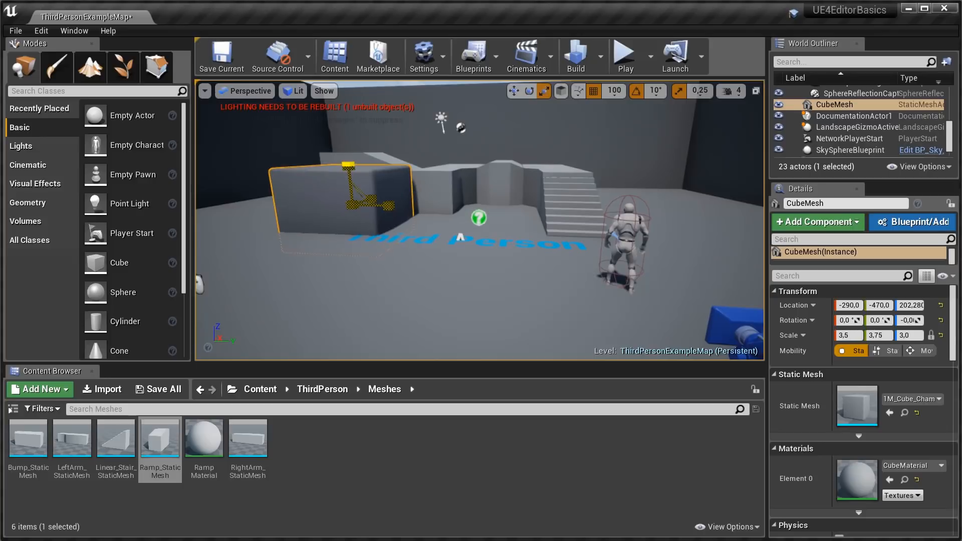
key("ctrl+z")
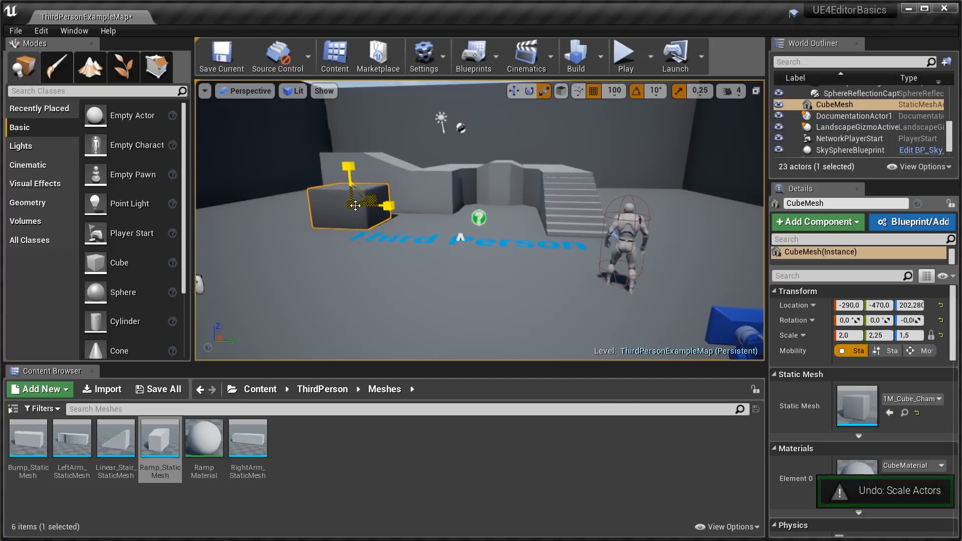
key("w")
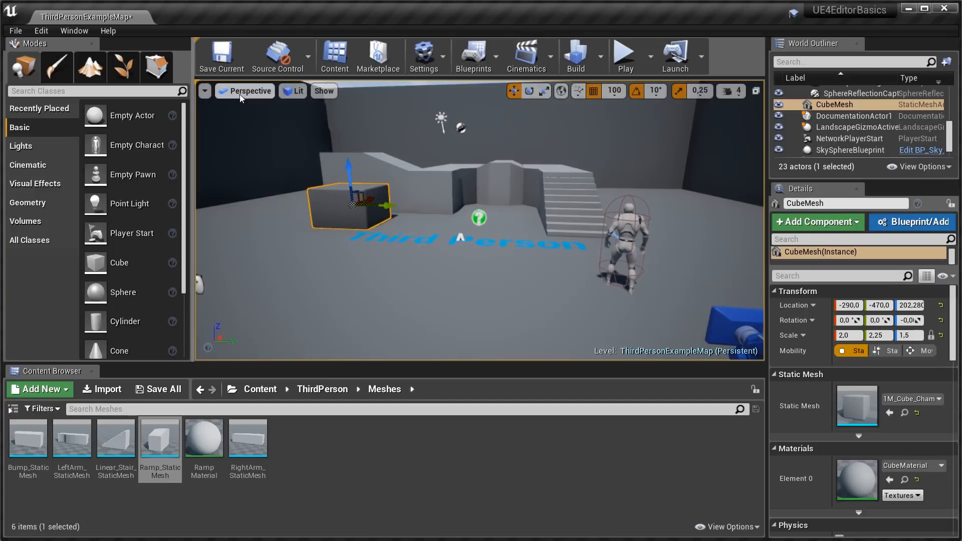
Show the level in the orthographic Top view, zoom in and out on it, and return to the Perspective view.
left_click(258, 96)
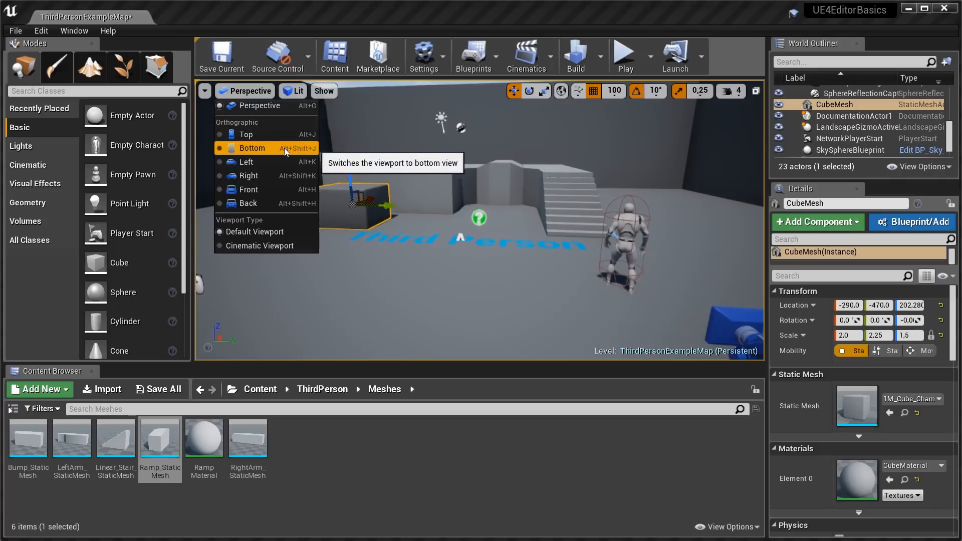
left_click(261, 134)
right_click_drag(367, 257, 257, 274)
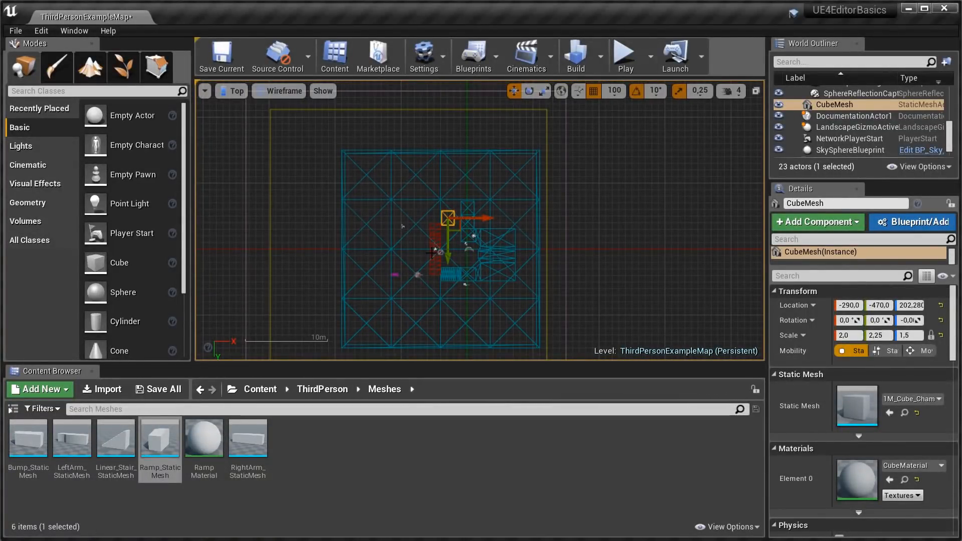
scroll(432, 253, "up", 3)
scroll(442, 275, "down", 4)
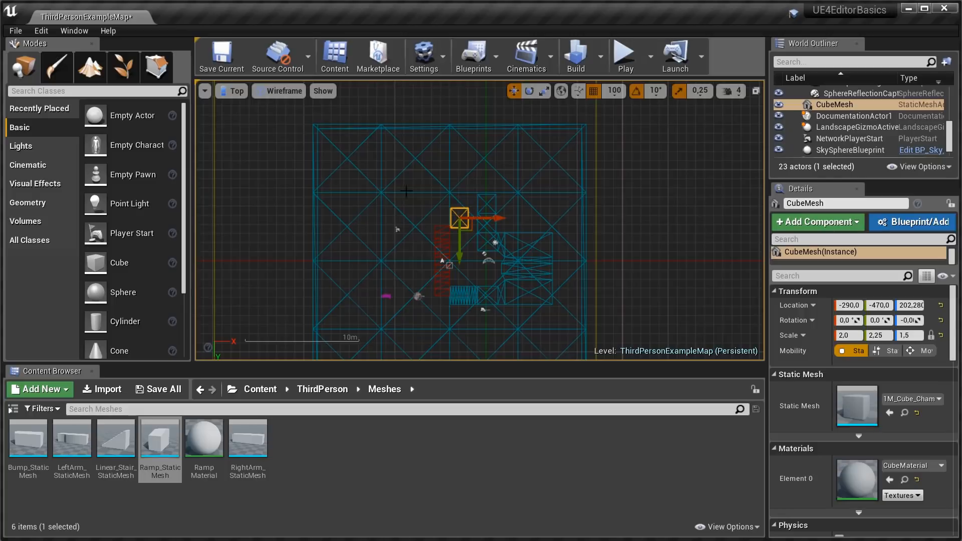
left_click(224, 92)
left_click(233, 105)
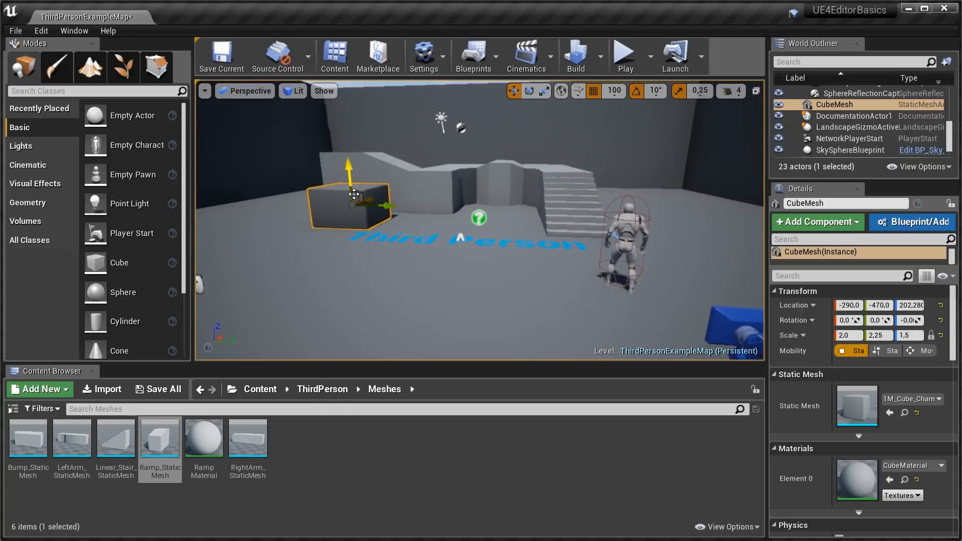
Display the level in the Unlit view mode and look around the arena.
left_click(293, 95)
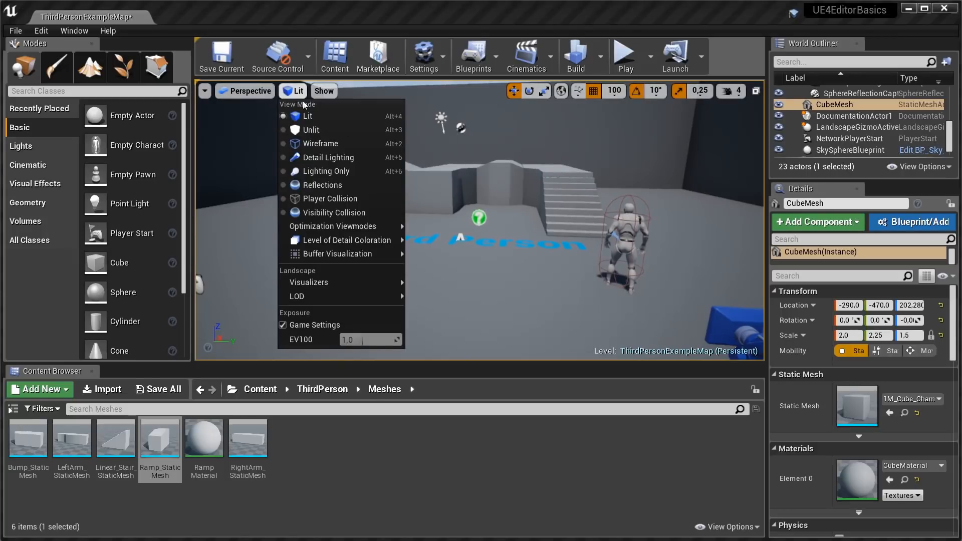
left_click(330, 130)
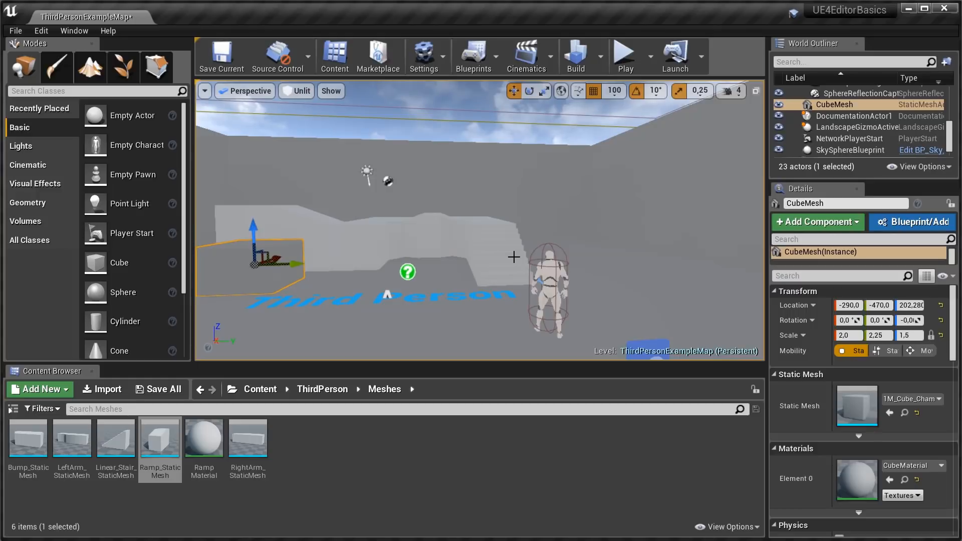
right_click_drag(566, 291, 529, 312)
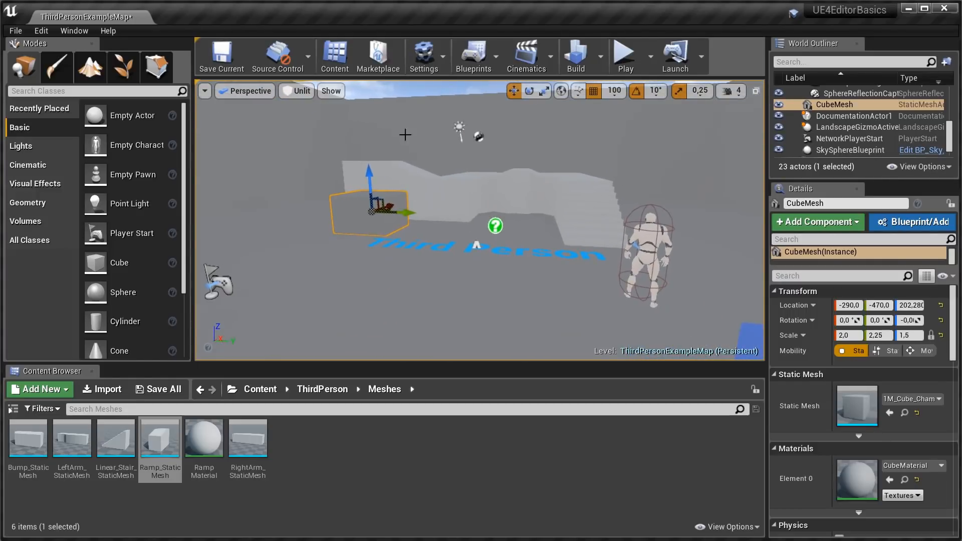
Display the level in the Wireframe view mode and fly through the geometry to examine its mesh lines.
left_click(288, 92)
left_click(322, 145)
mouse_move(481, 225)
right_mouse_down()
mouse_move(551, 219)
mouse_move(479, 216)
right_mouse_up()
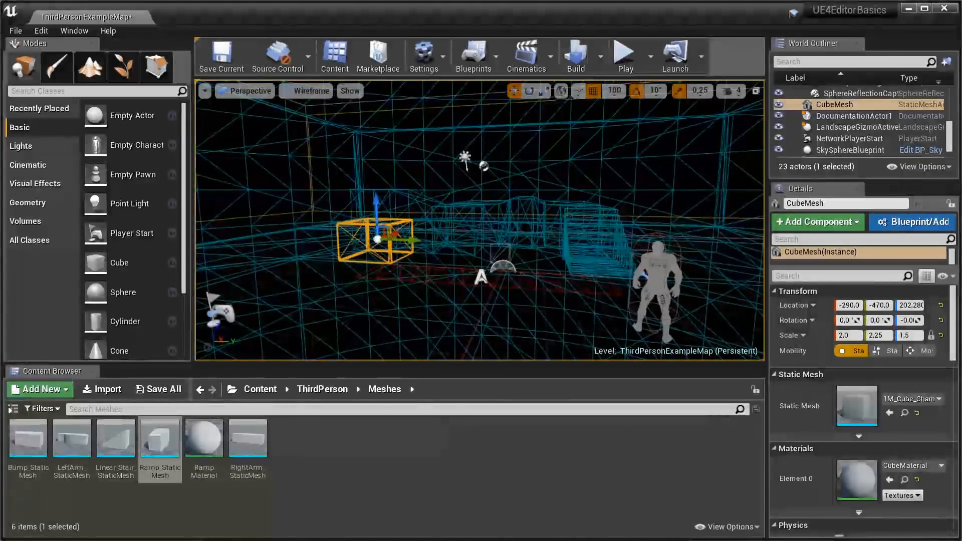
key("w")
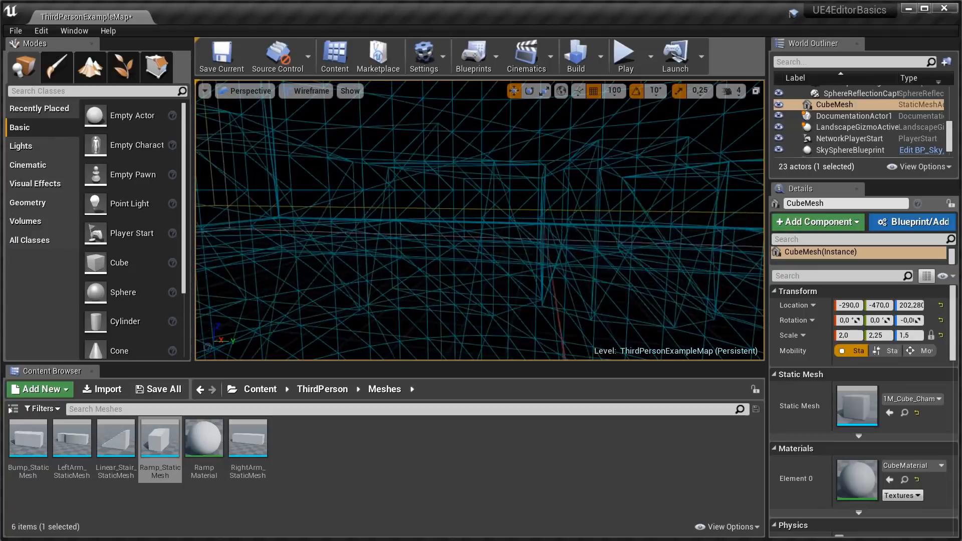
key("s")
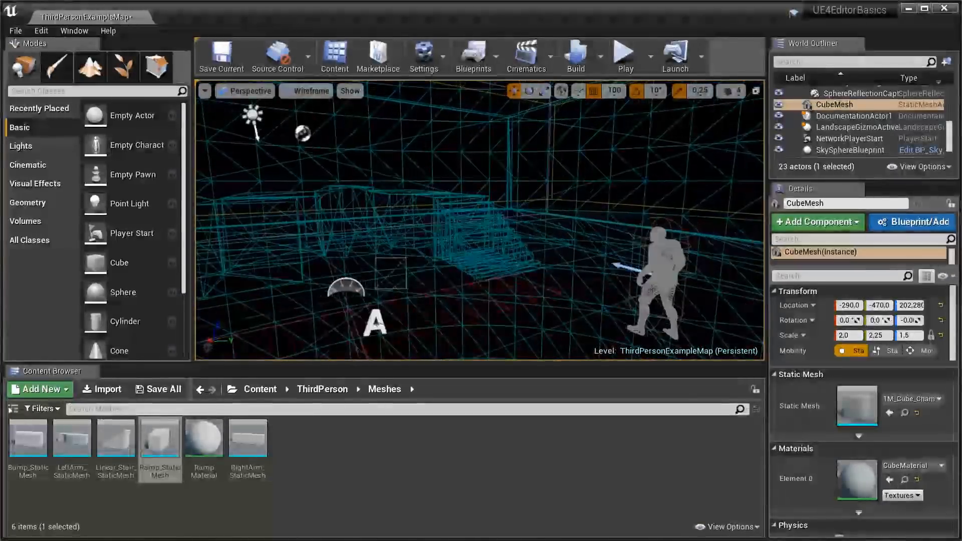
key("w")
key("s")
key("s")
key("a")
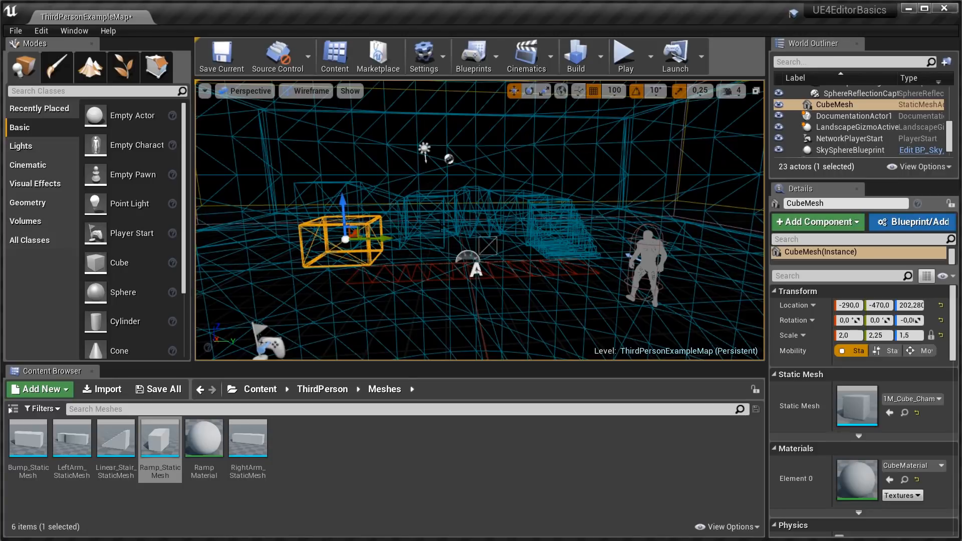
Examine the level in the Detail Lighting, Lighting Only and Reflections view modes in turn.
left_click(309, 90)
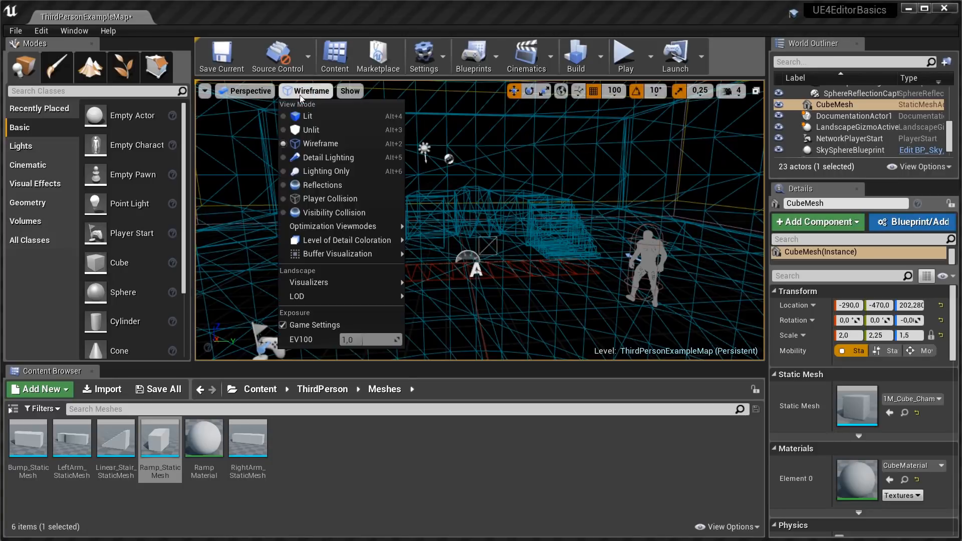
left_click(321, 158)
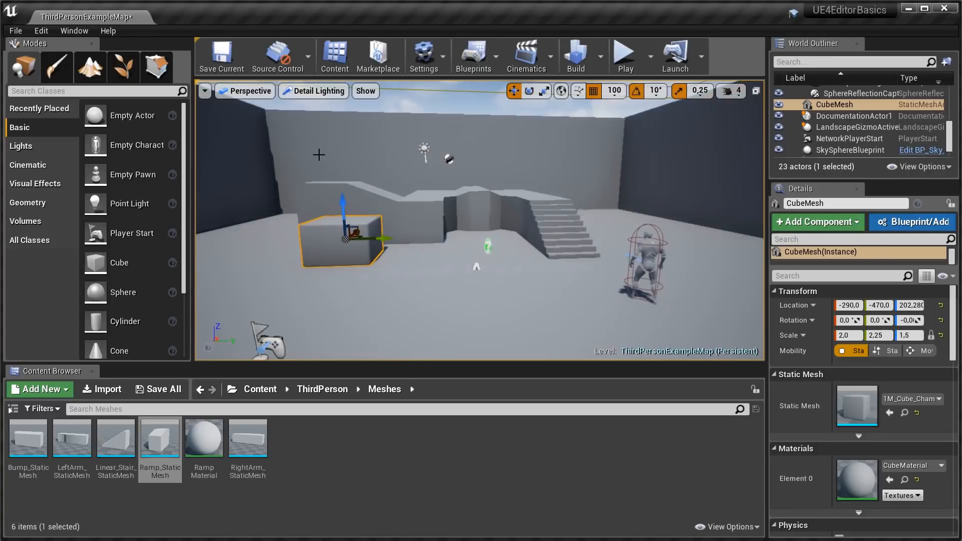
left_click(311, 92)
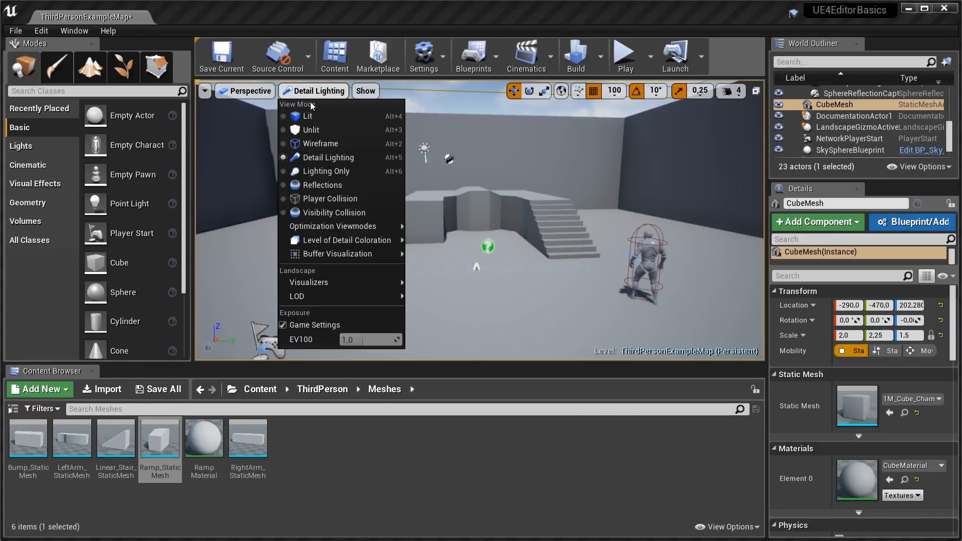
left_click(328, 171)
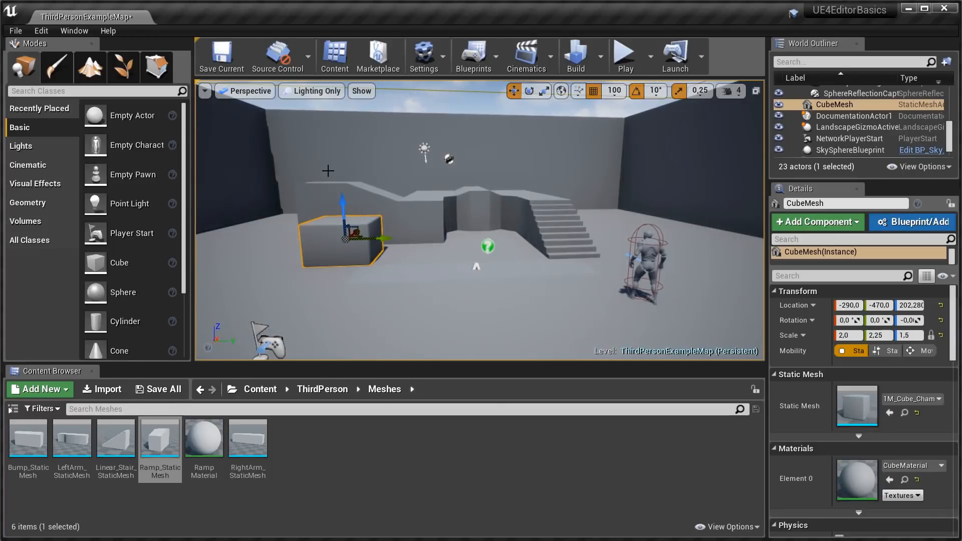
left_click(313, 90)
left_click(335, 173)
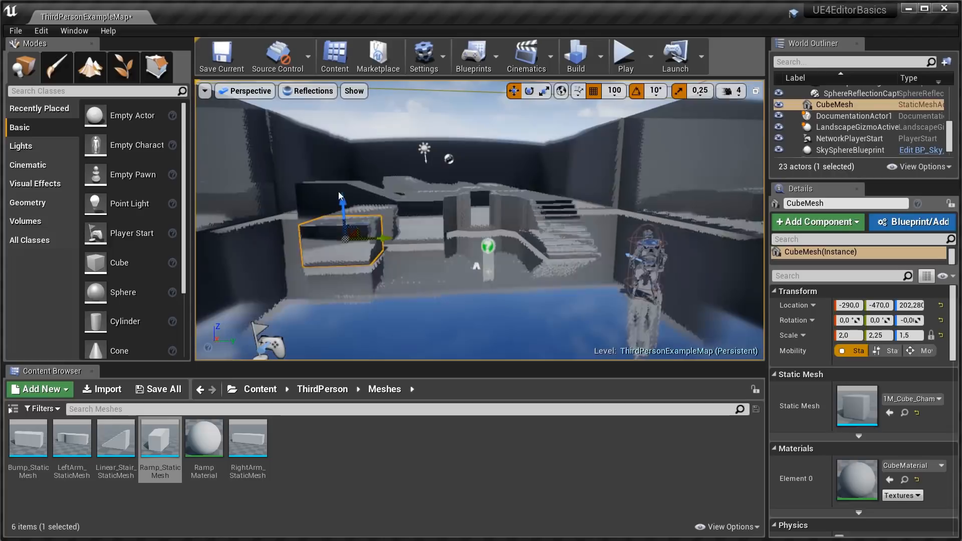
right_click_drag(334, 173, 368, 181)
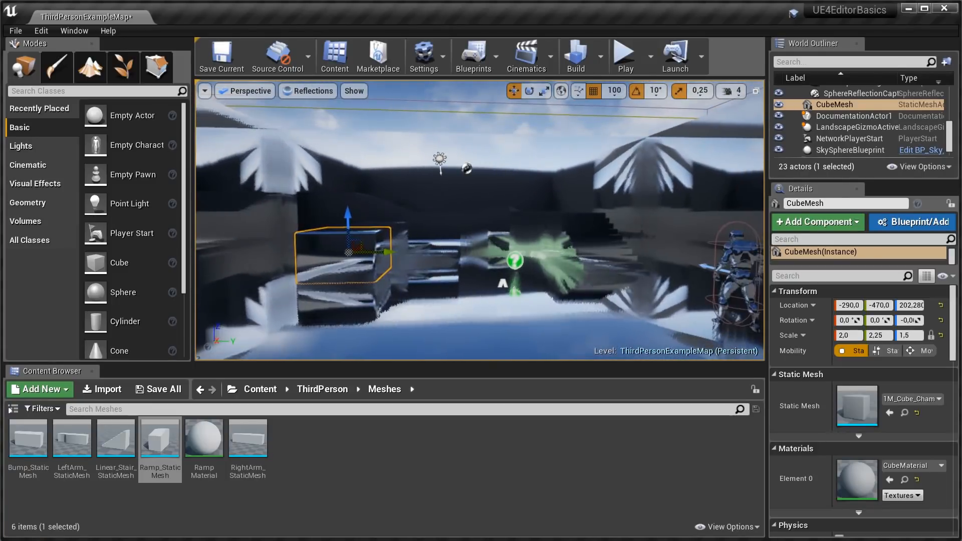
Display the level in the Player Collision view mode and examine the collision shapes around the arena.
left_click(295, 90)
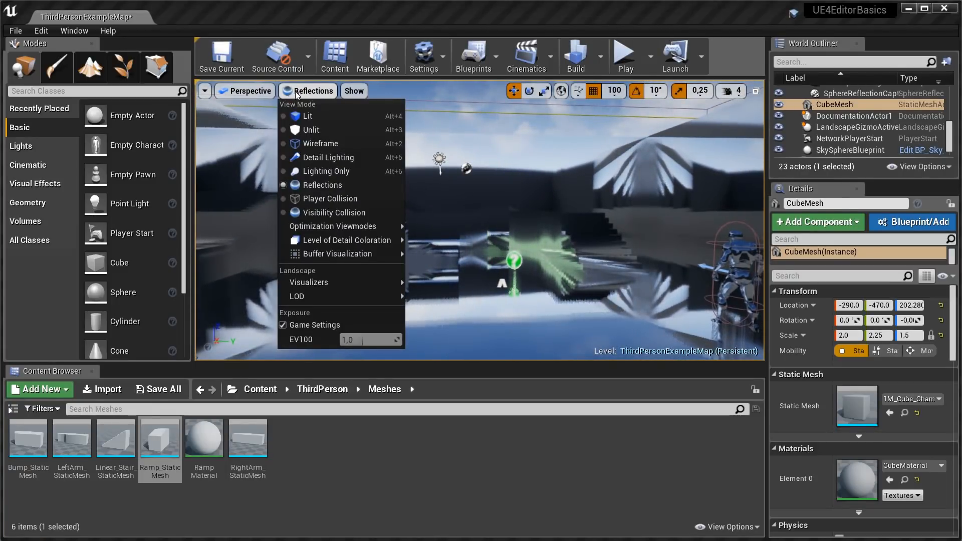
left_click(322, 204)
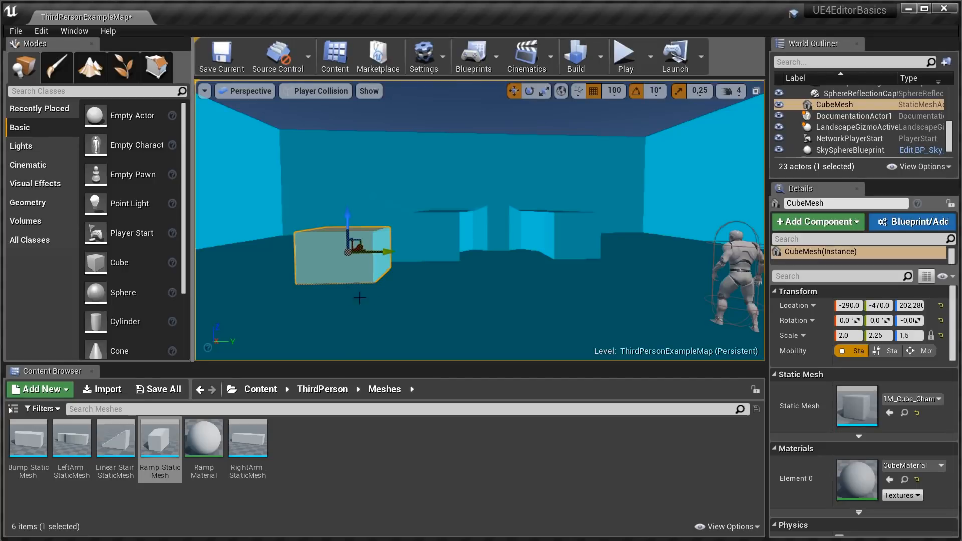
right_click_drag(346, 291, 401, 284)
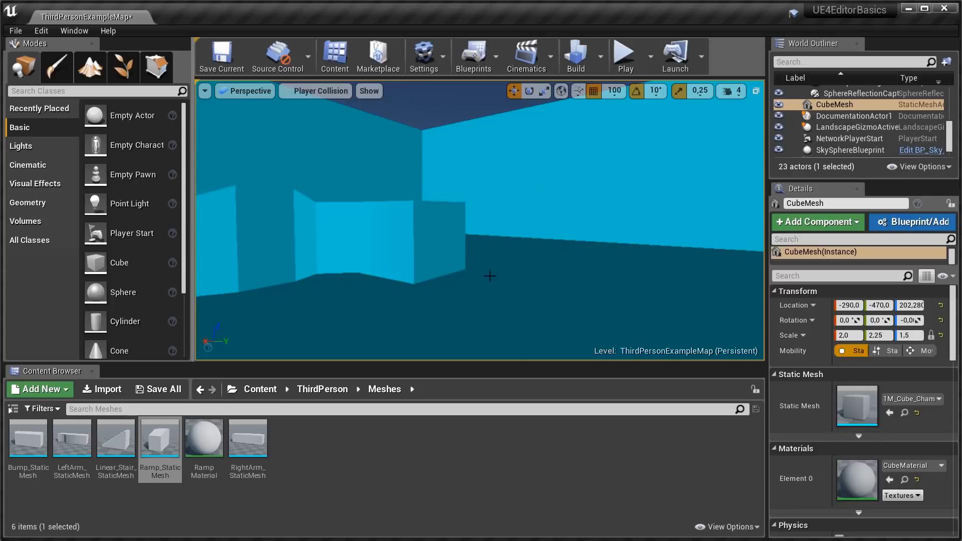
Return the viewport to the Lit view mode and select the arena's floor mesh.
left_click(305, 94)
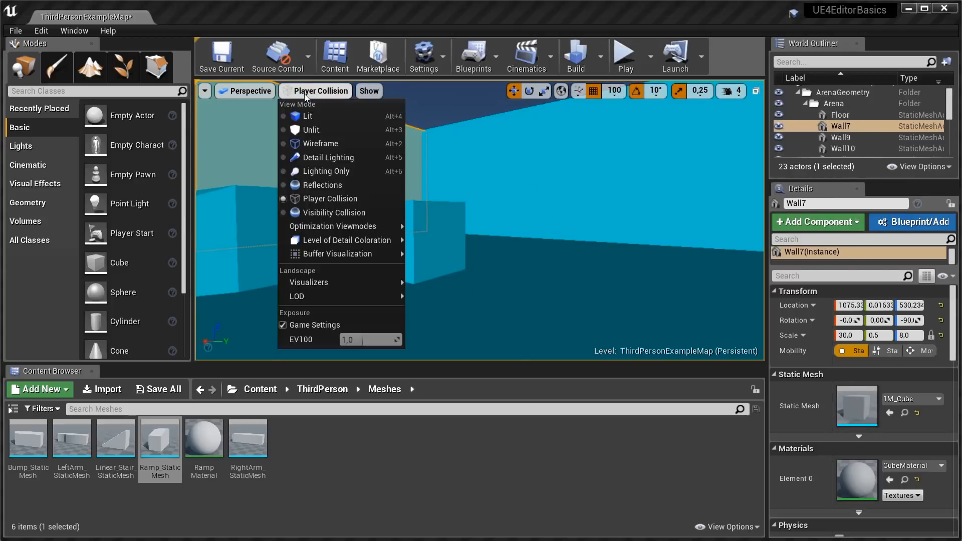
left_click(284, 116)
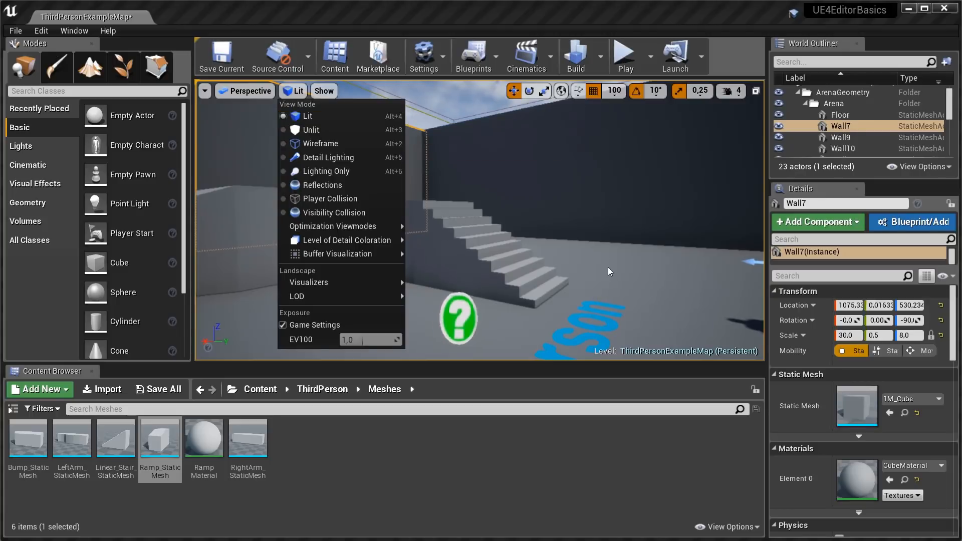
left_click(596, 300)
key("f")
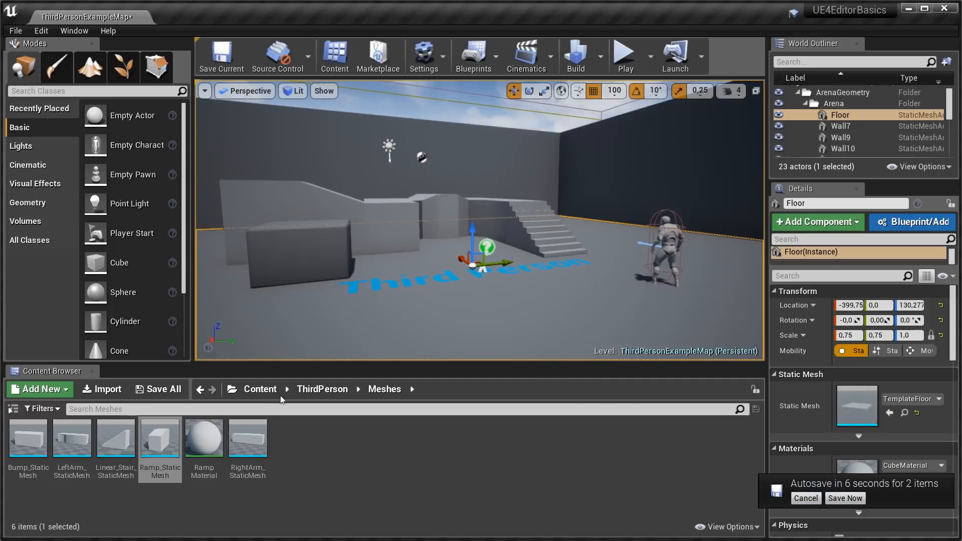
Go to the root Content folder and examine the asset types that can be created there, including Level.
left_click(260, 388)
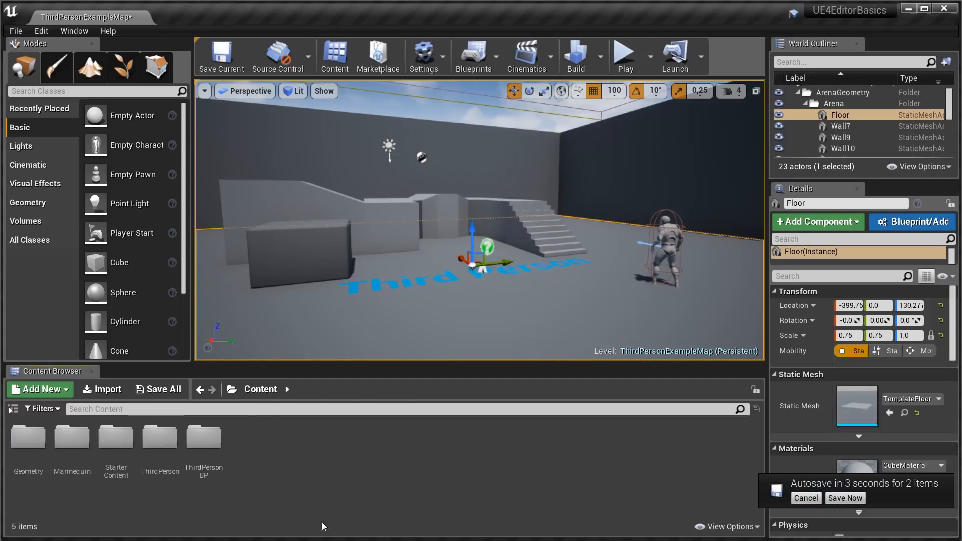
right_click(258, 449)
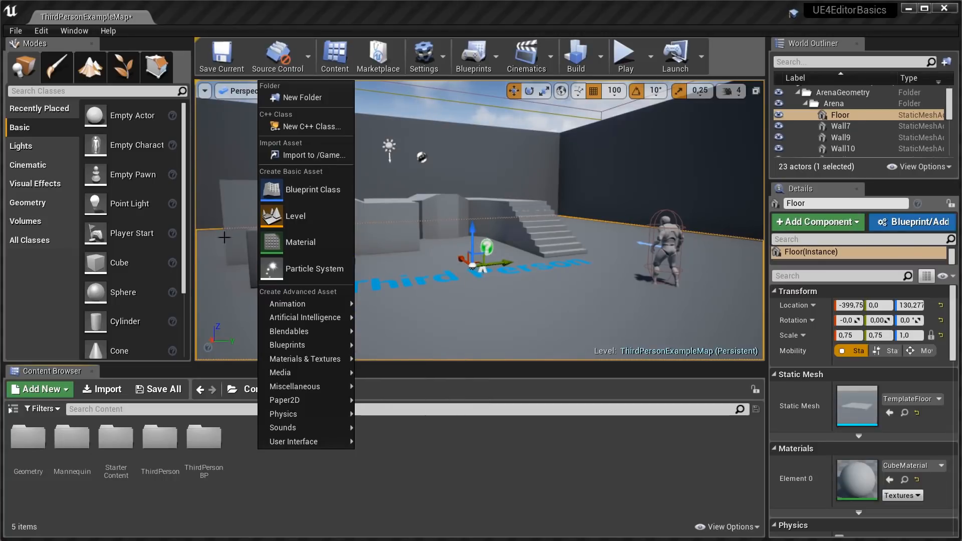
mouse_move(336, 345)
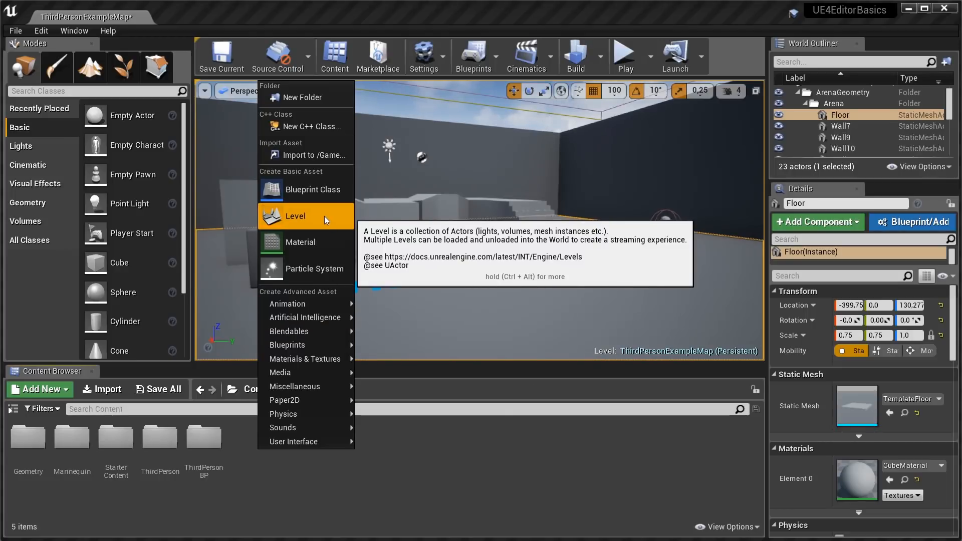
left_click(416, 488)
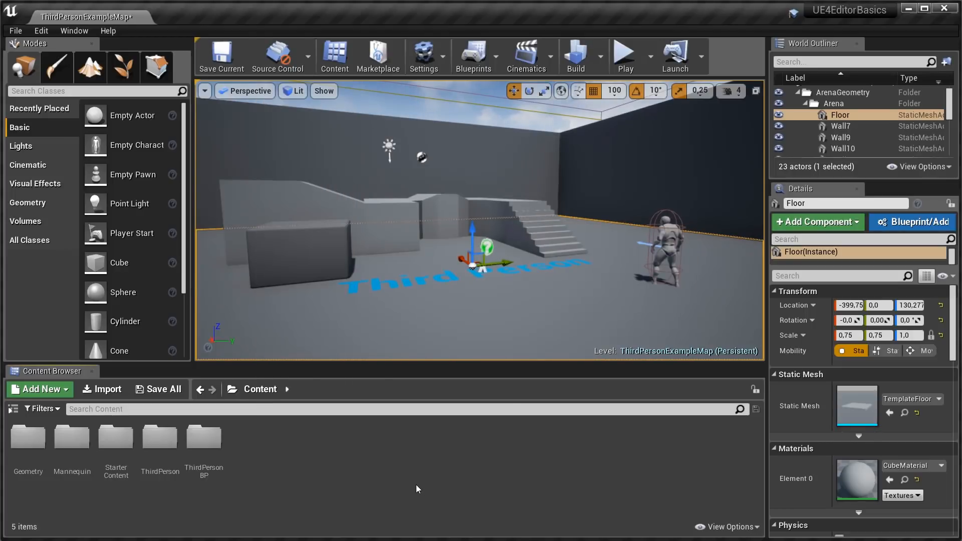
Open the Maps folder inside ThirdPersonBP to view the project's level assets.
double_click(206, 452)
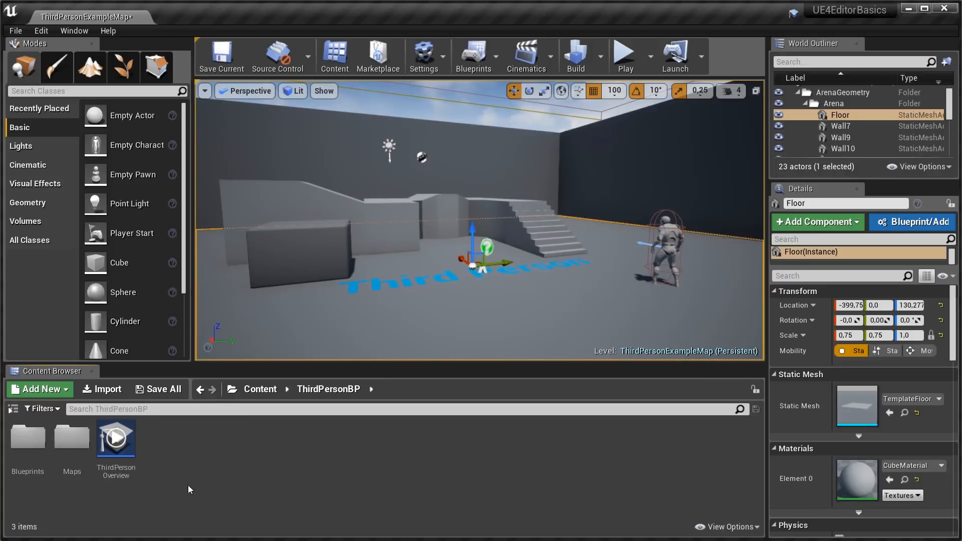
double_click(72, 440)
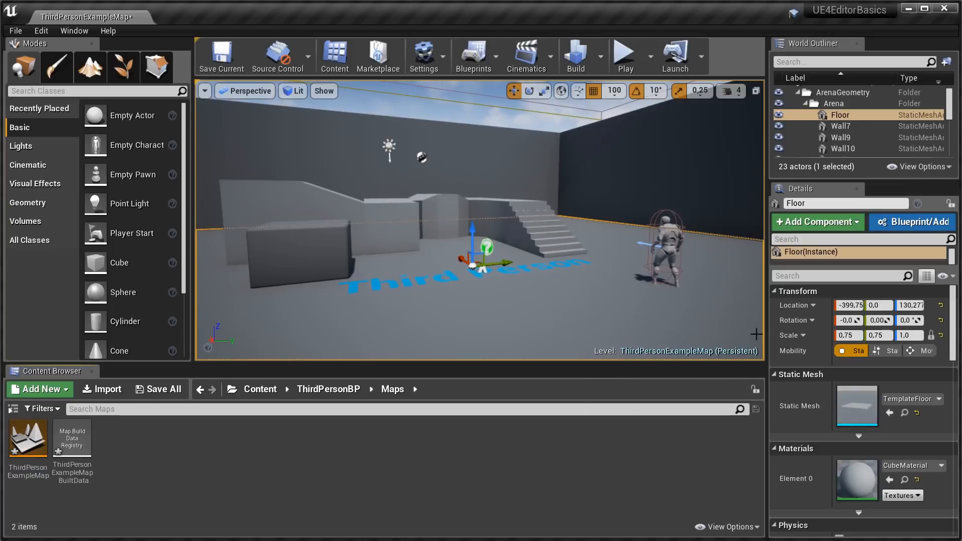
mouse_move(416, 320)
right_mouse_down()
mouse_move(478, 318)
mouse_move(406, 325)
mouse_move(416, 321)
right_mouse_up()
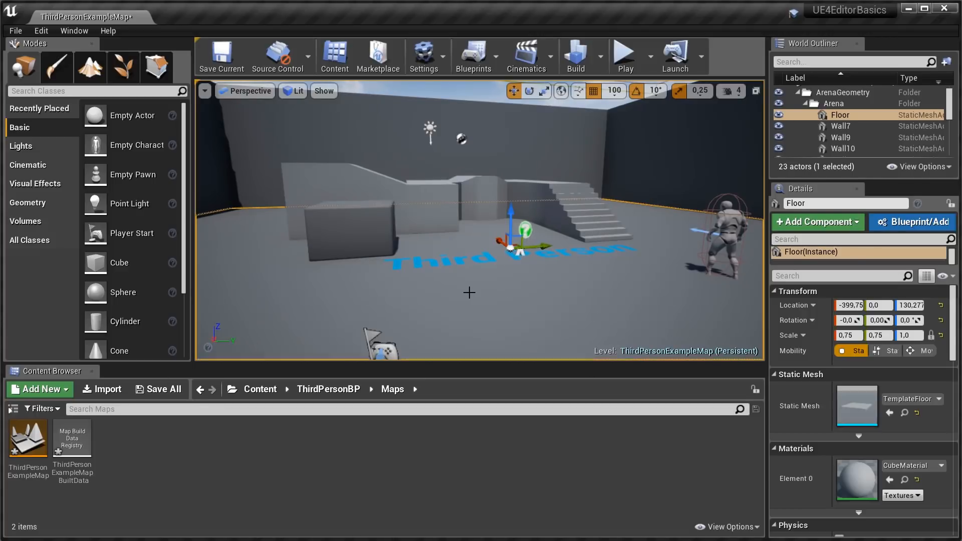
right_click_drag(467, 291, 510, 277)
key("s")
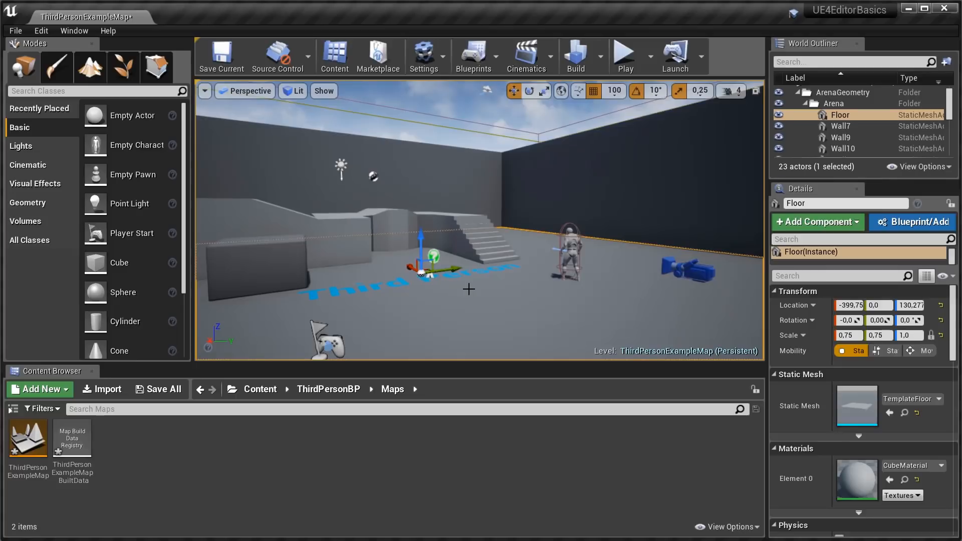
right_click_drag(625, 283, 667, 273)
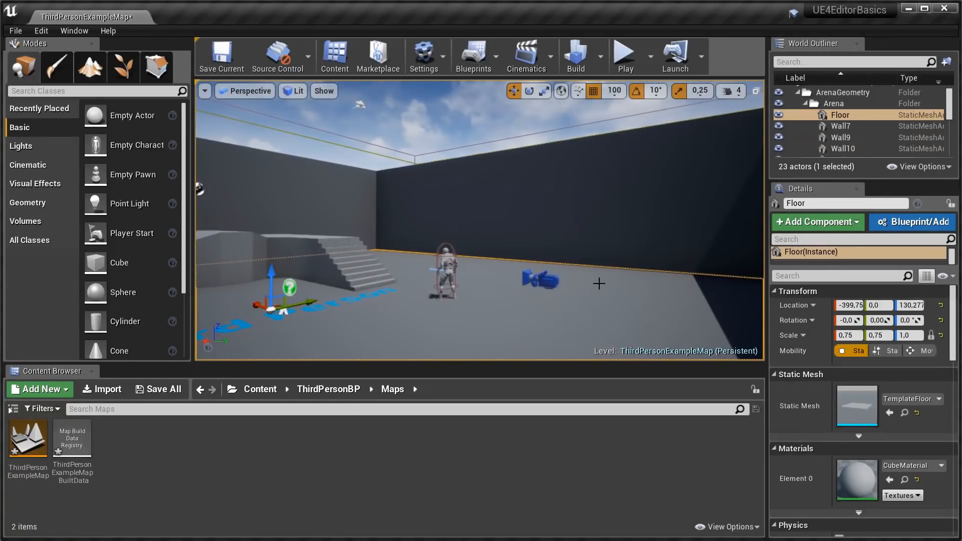
right_click_drag(572, 266, 580, 193)
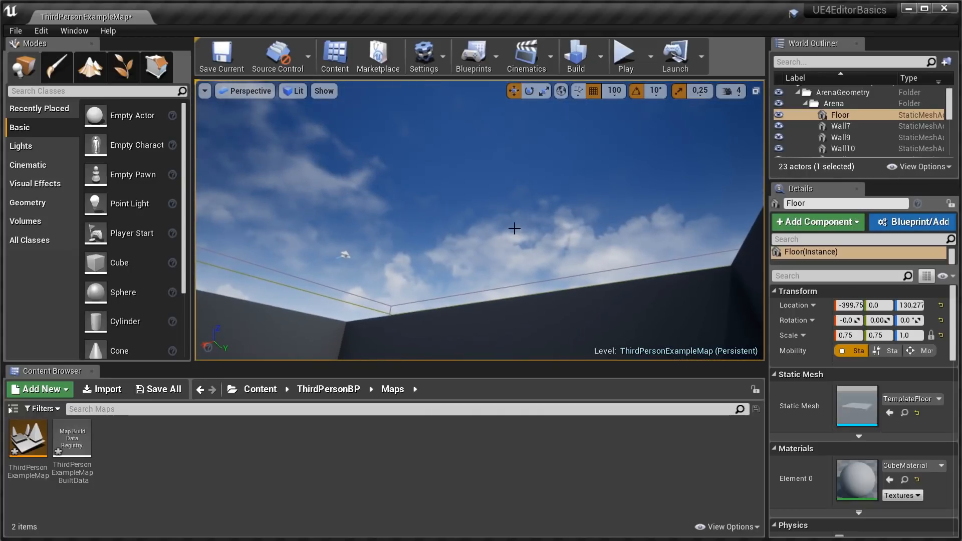
right_click_drag(593, 285, 577, 331)
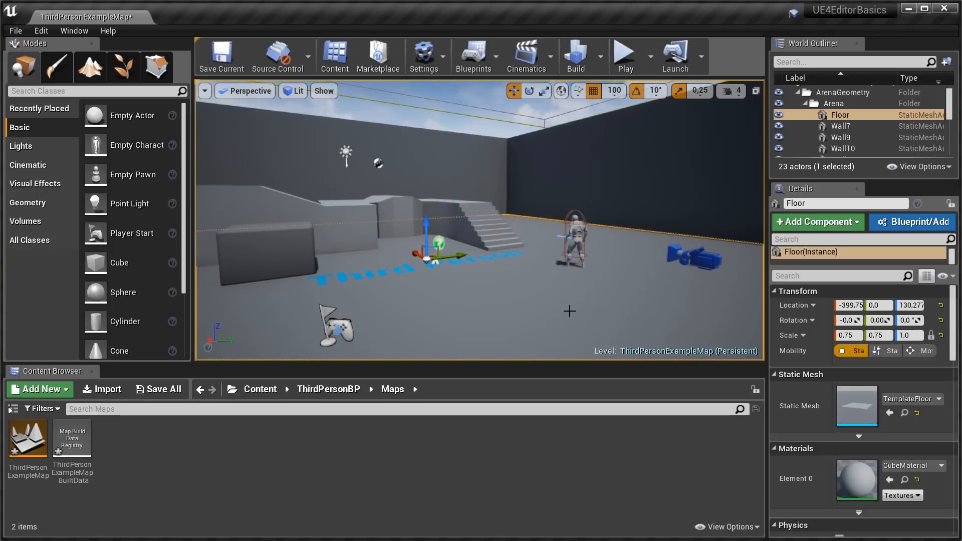
Return to the root Content folder.
left_click(258, 389)
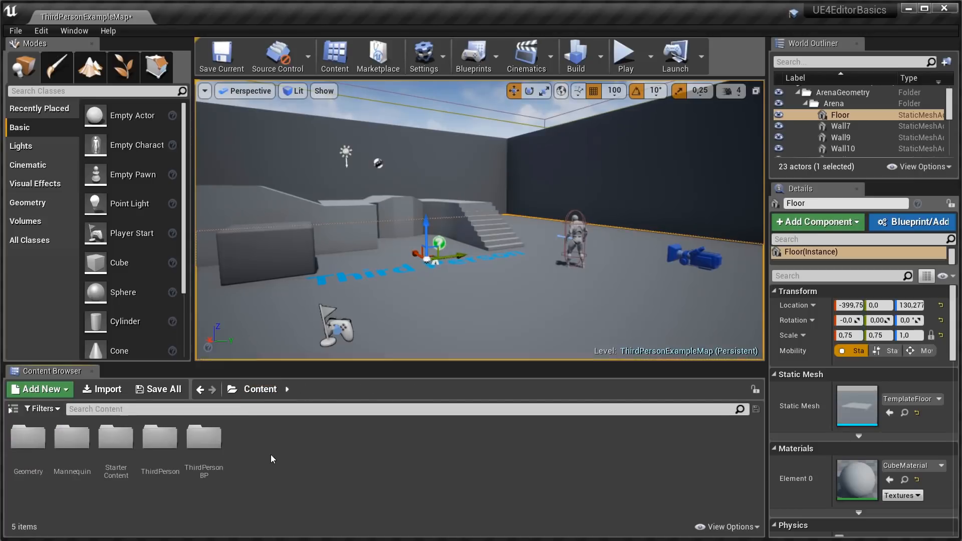
Create a new material named Material_M in the root Content folder.
right_click(275, 459)
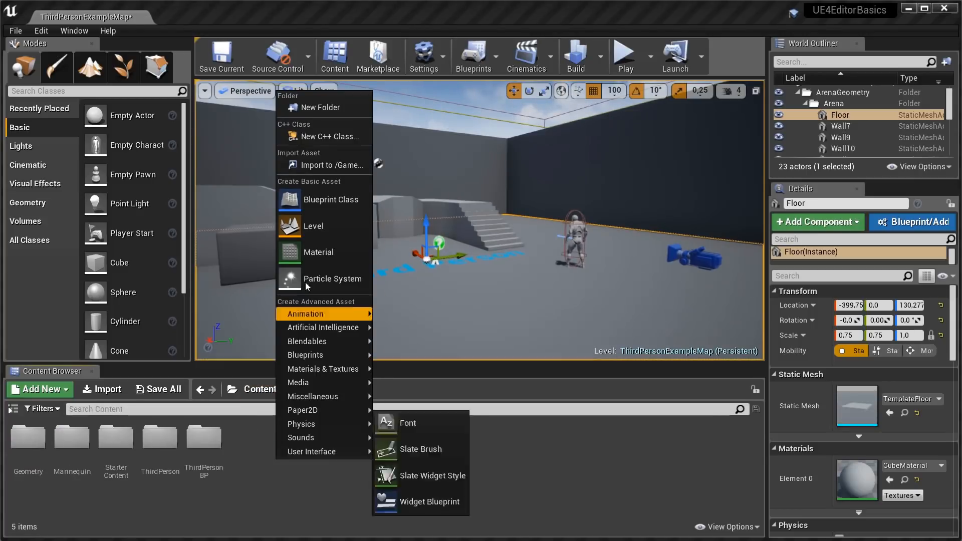
left_click(318, 252)
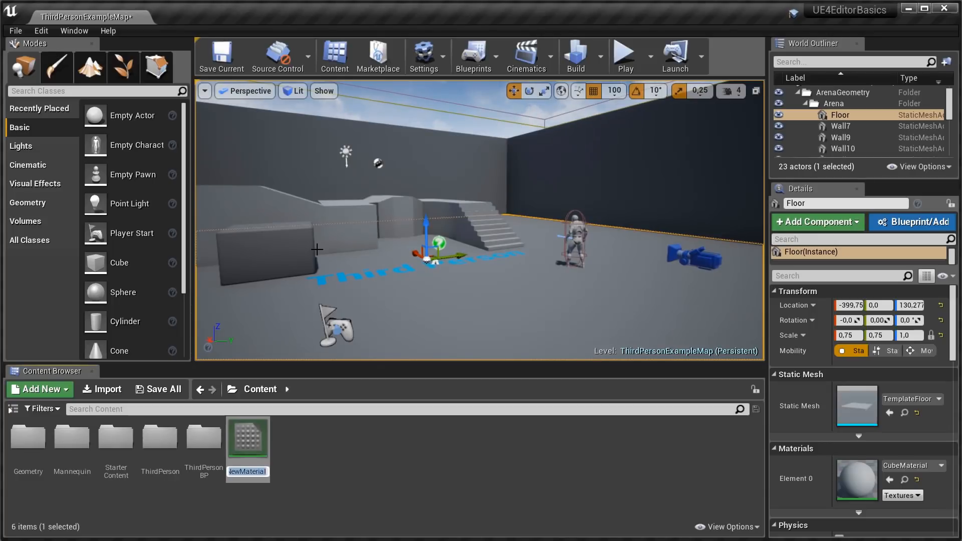
type("Material_M")
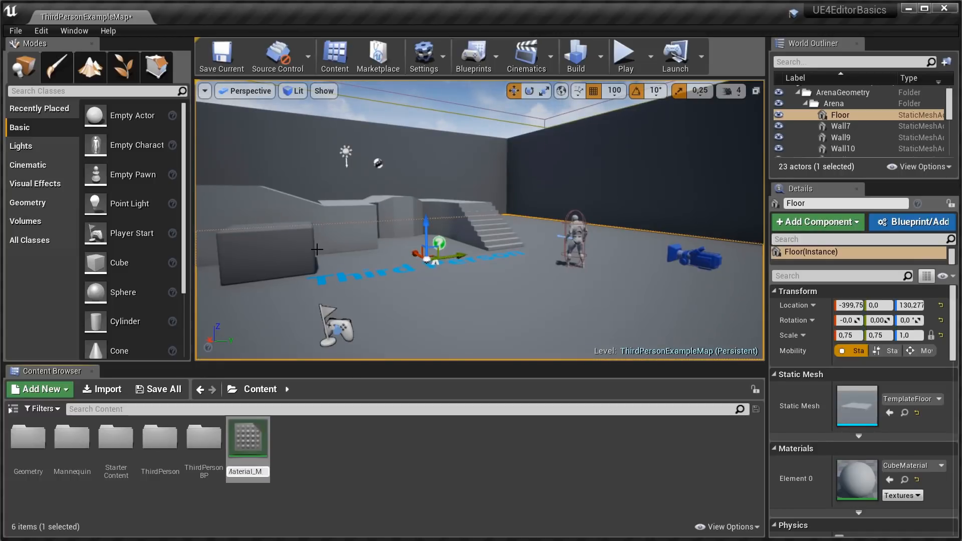
key("Return")
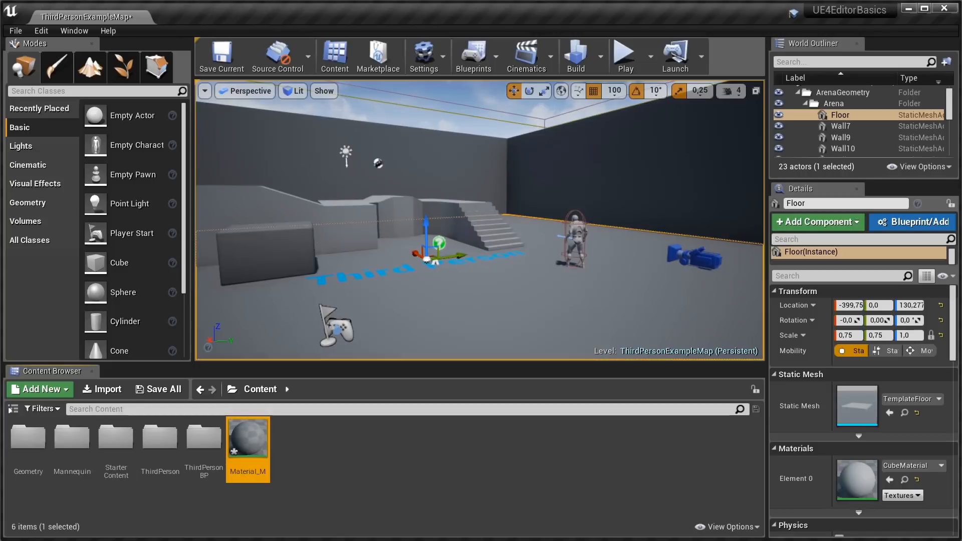
Open Material_M in an enlarged material editor to examine its node and settings, and return to the level editor.
double_click(245, 437)
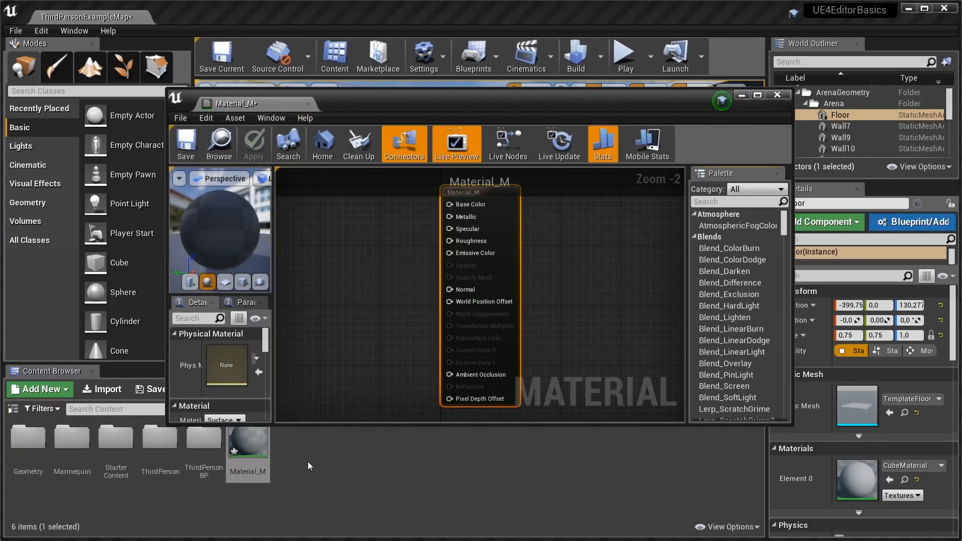
left_click(757, 95)
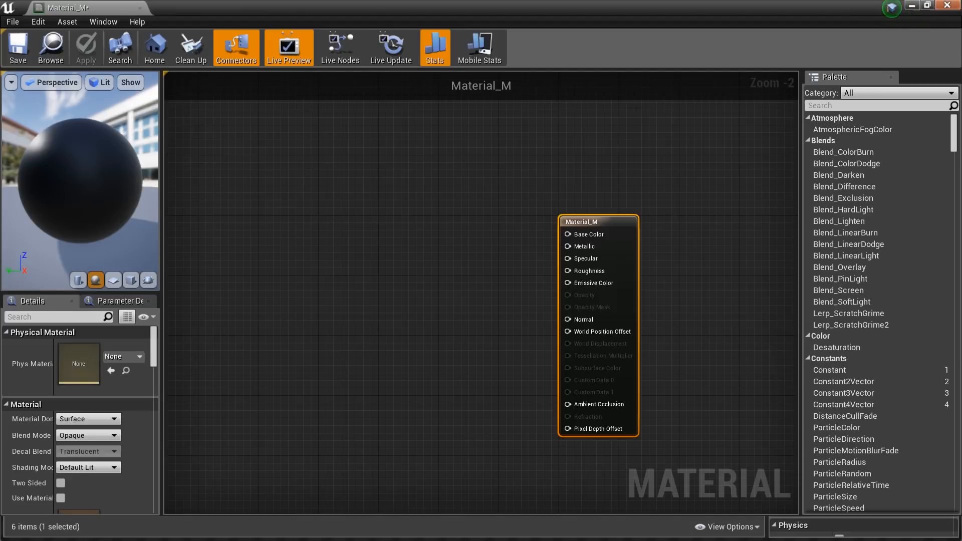
left_click(912, 5)
Delete the Material_M asset from the root Content folder.
left_click(219, 455)
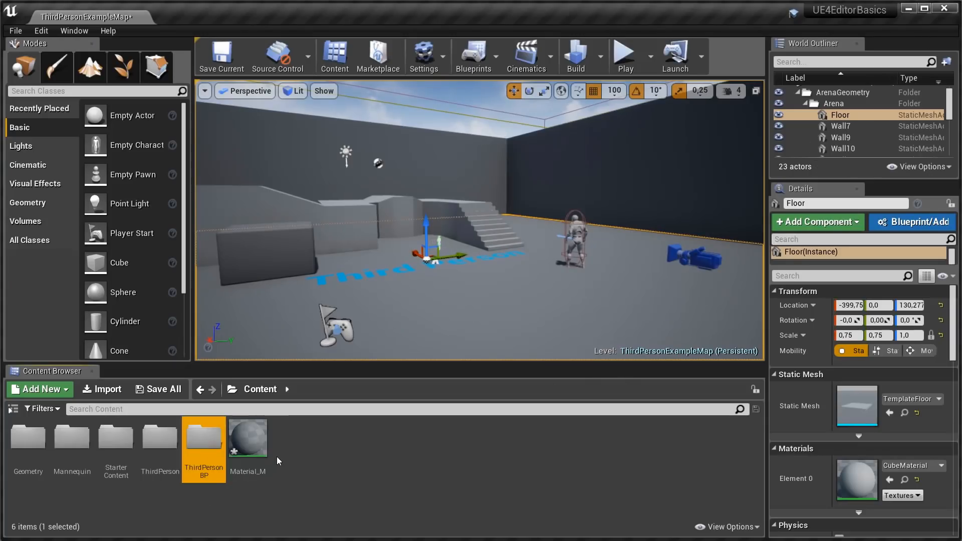
left_click(258, 458)
key("Delete")
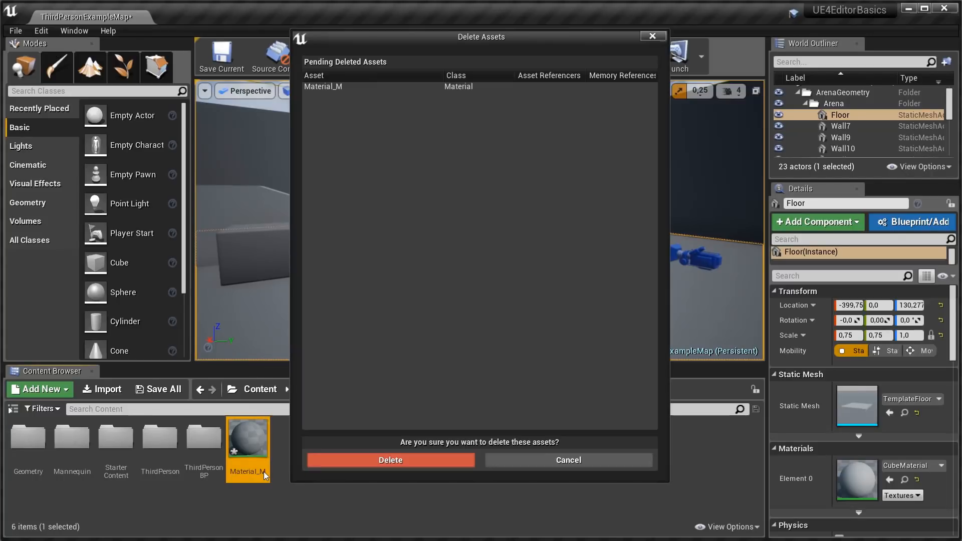
left_click(366, 461)
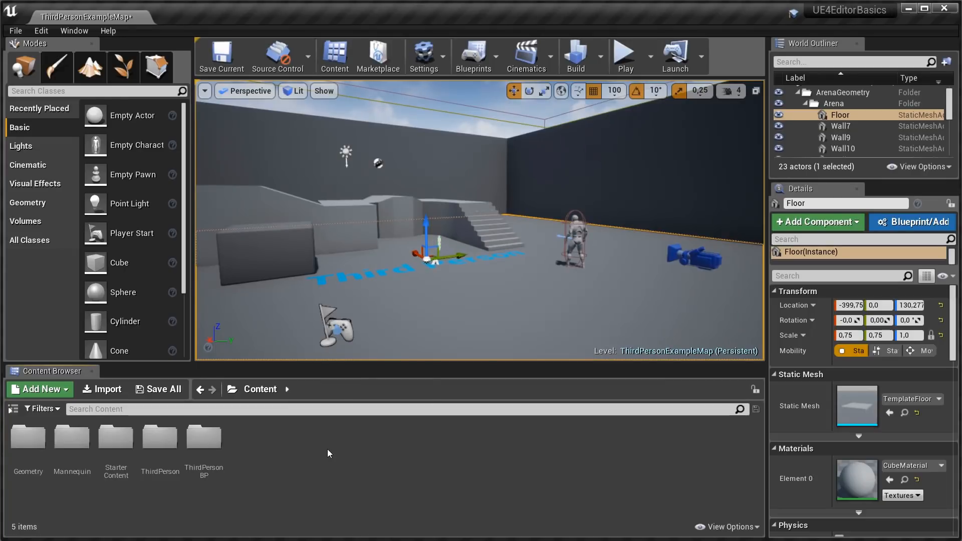
right_click(326, 449)
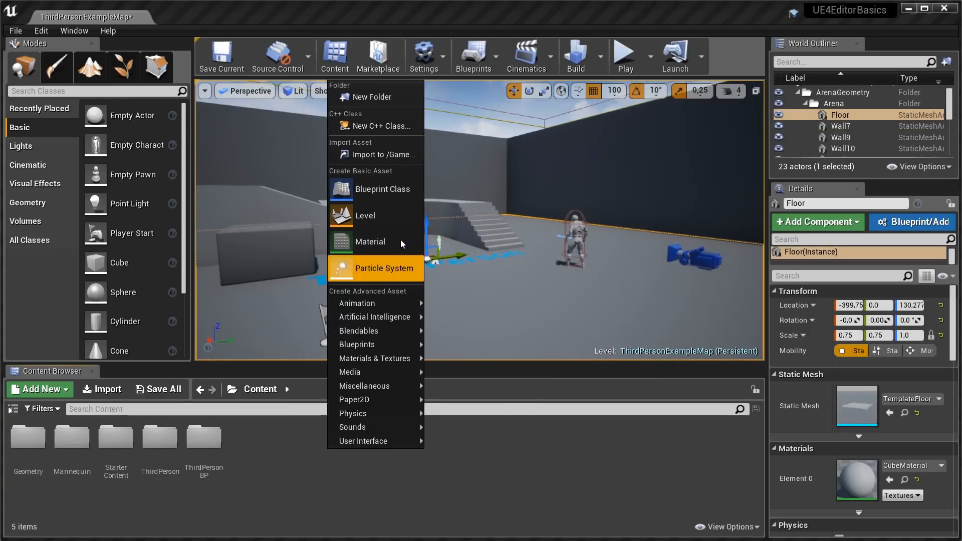
left_click(275, 304)
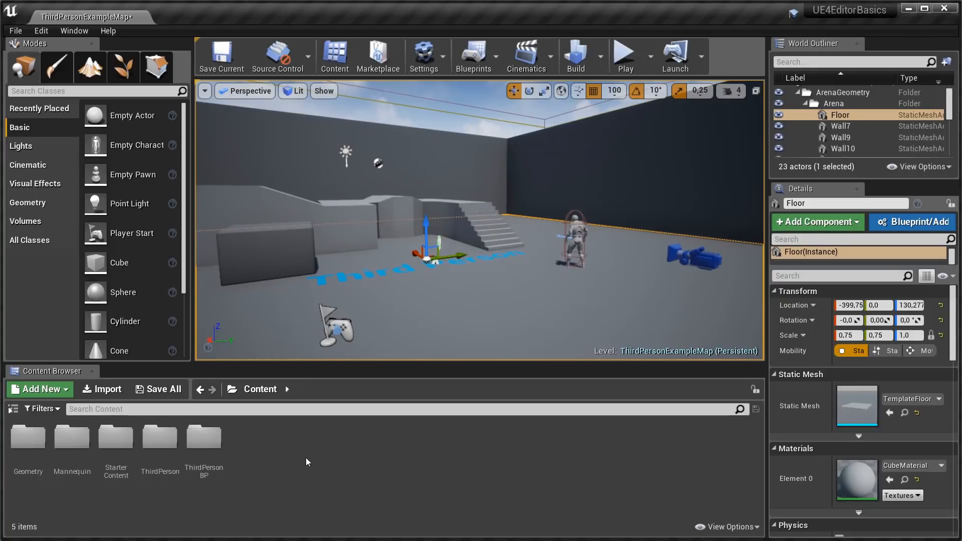
left_click_drag(504, 303, 404, 292)
key("f")
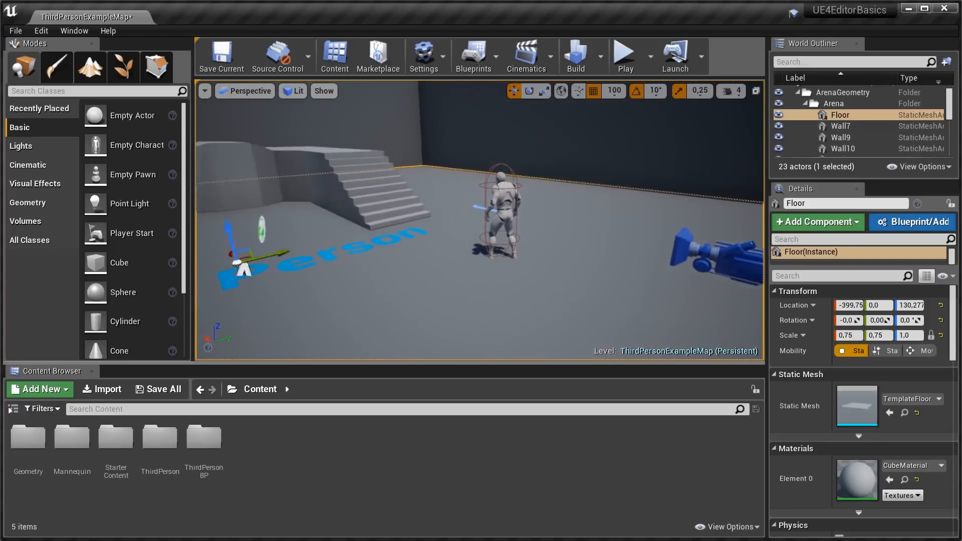
Open the Mesh folder inside Mannequin/Character and examine its skeletal mesh, physics and skeleton assets.
double_click(71, 438)
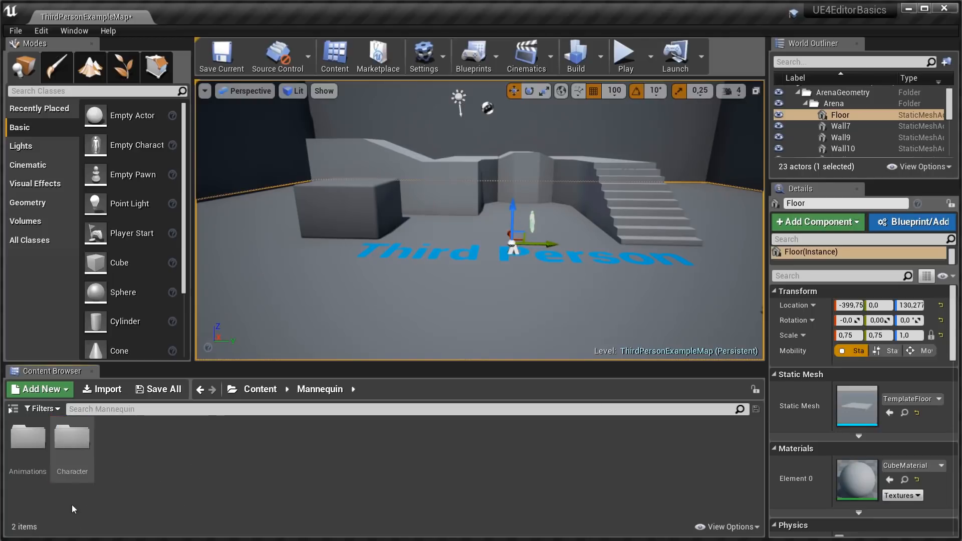
double_click(72, 438)
double_click(71, 439)
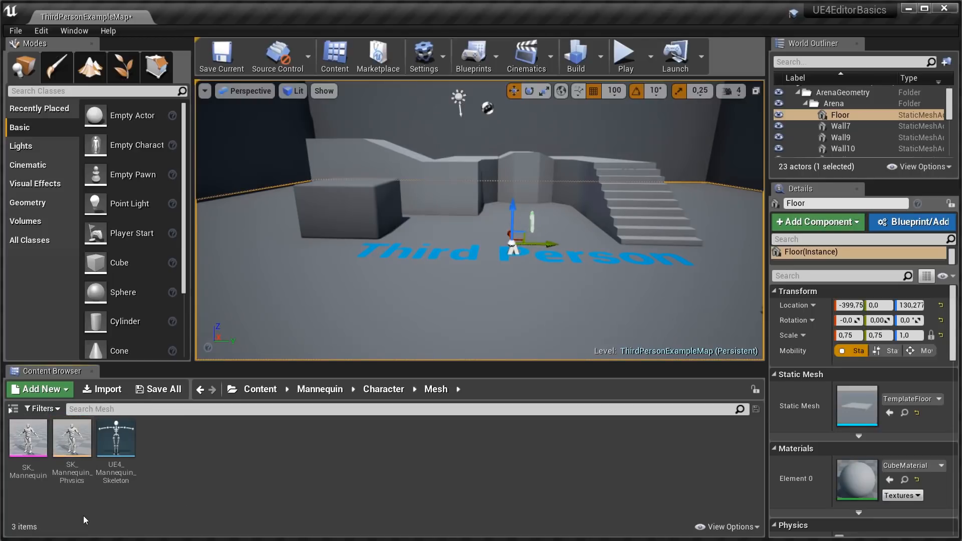
mouse_move(41, 466)
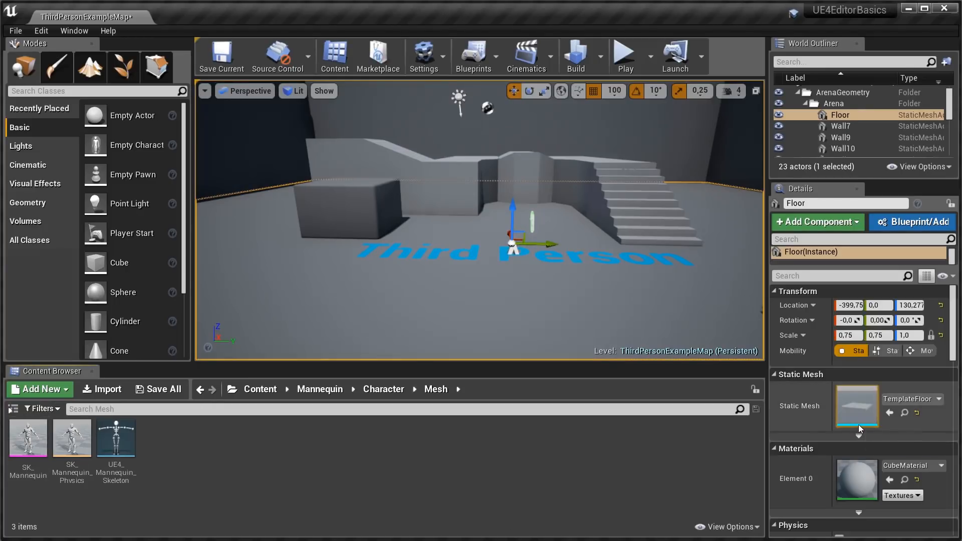
mouse_move(858, 425)
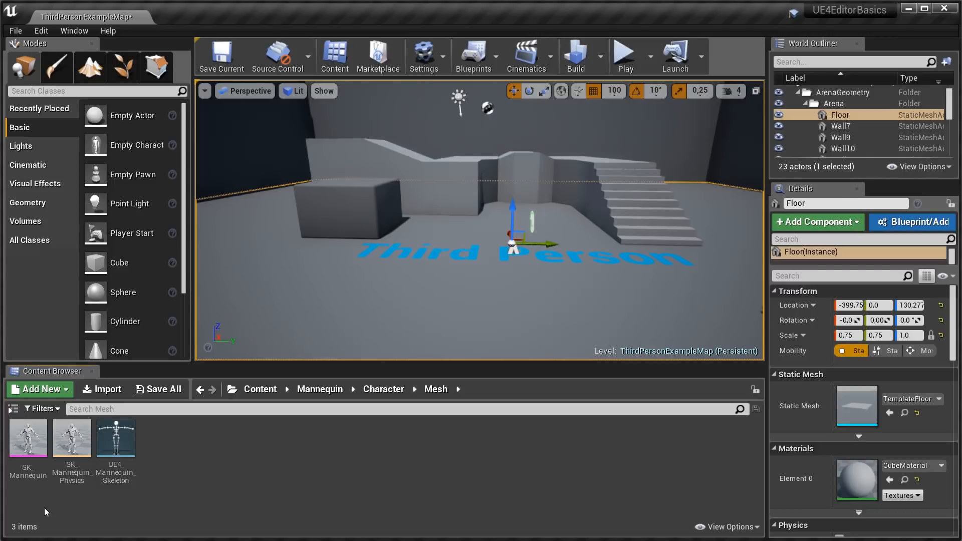
mouse_move(82, 479)
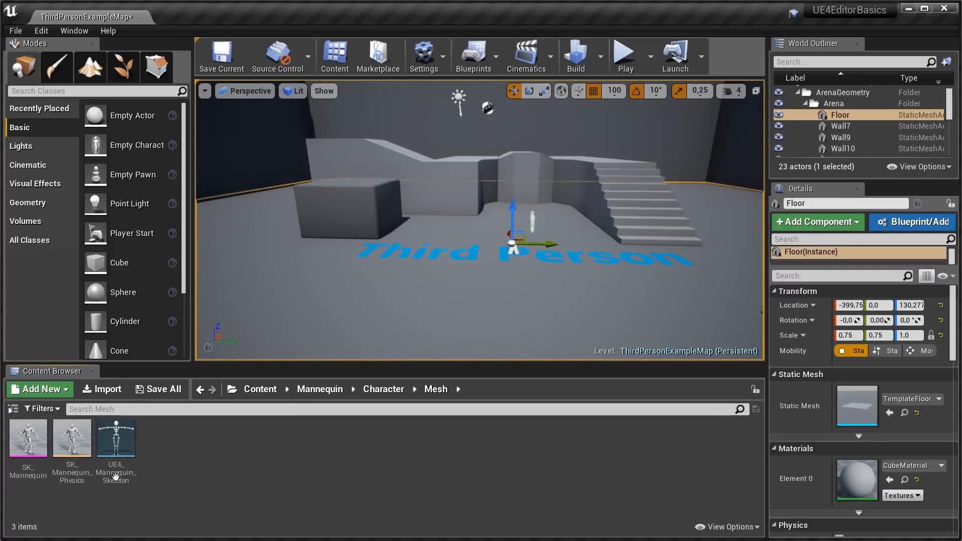
mouse_move(116, 476)
Open the SK_Mannequin skeletal mesh and inspect the character from another angle.
double_click(23, 446)
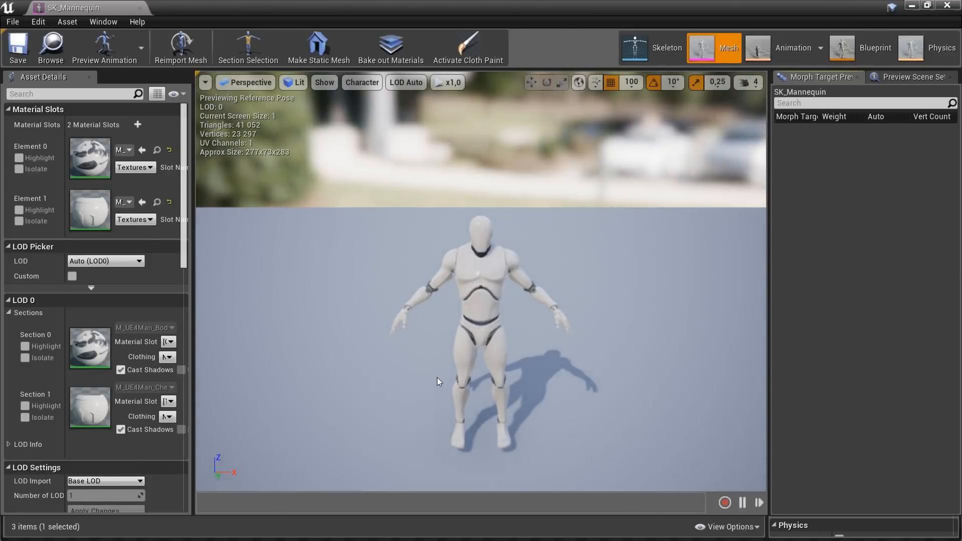
left_click_drag(424, 339, 386, 311, "alt")
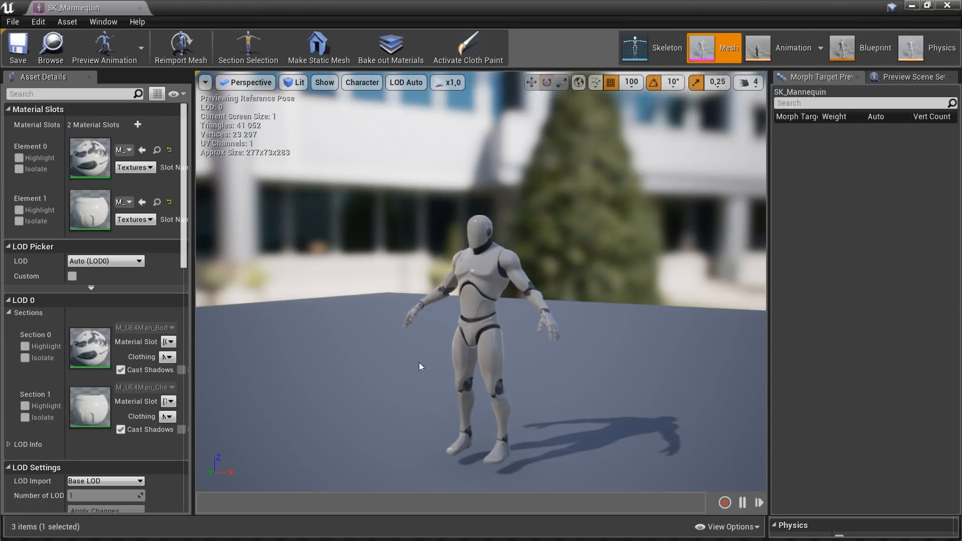
Switch to the mannequin's Skeleton editor and display the whole bone hierarchy over the character.
left_click(651, 47)
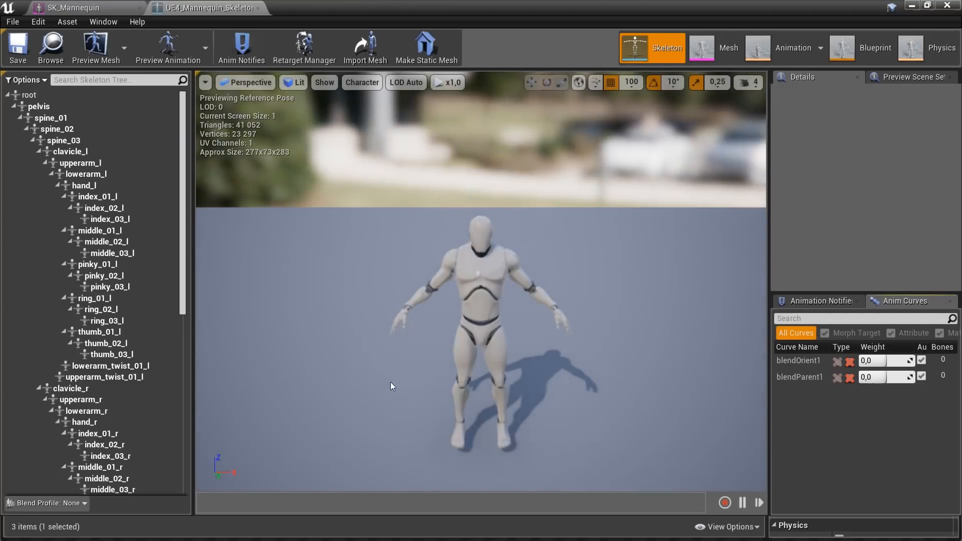
left_click(325, 83)
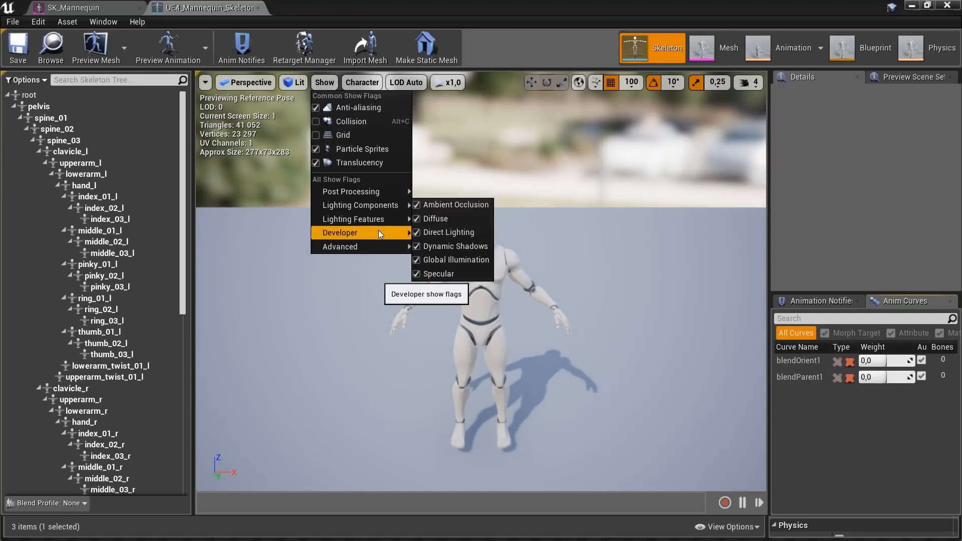
left_click(361, 79)
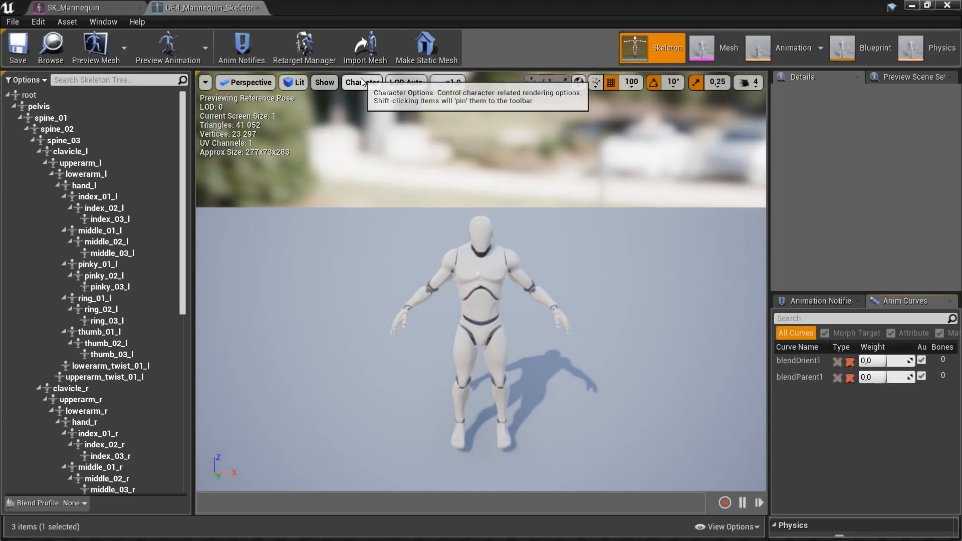
left_click(362, 82)
mouse_move(381, 136)
left_click(436, 188)
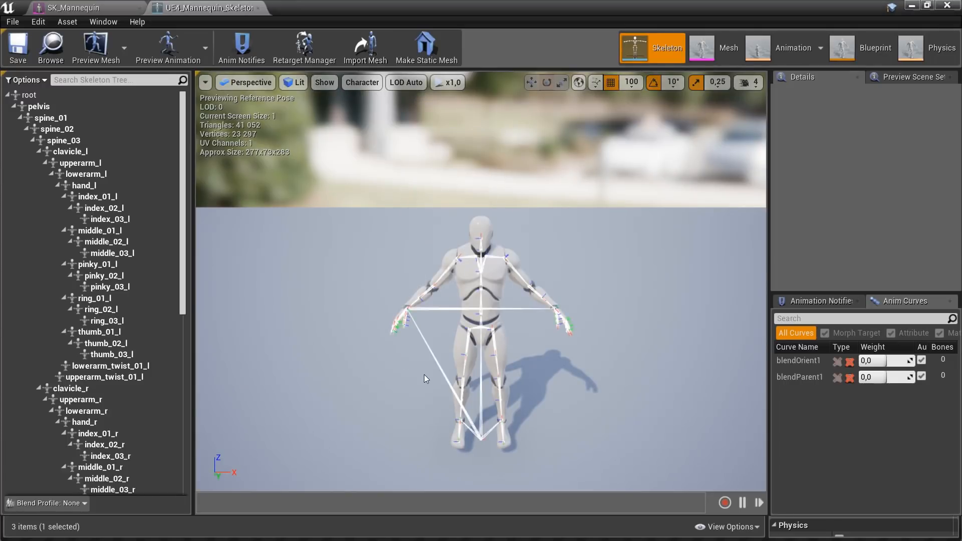
left_click_drag(430, 371, 474, 325, "alt")
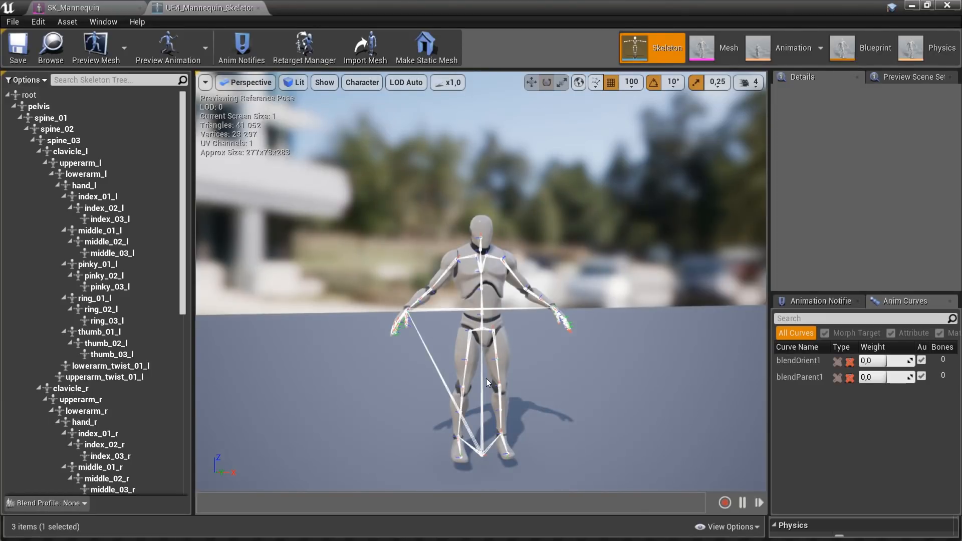
Inspect individual bones of the skeleton tree, from root down to the left hand's pinky_02_l.
left_click(29, 94)
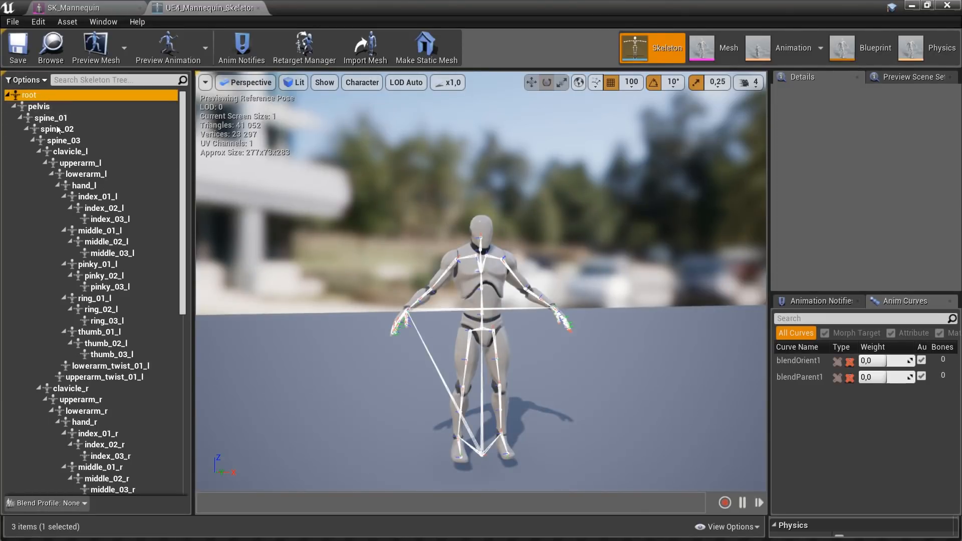
left_click(75, 186)
left_click(107, 287)
left_click(104, 276)
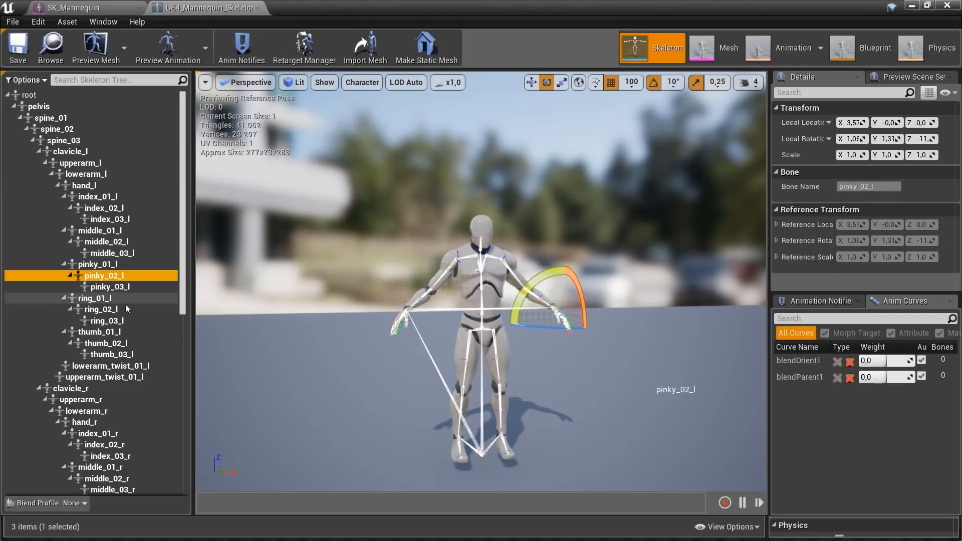
Try rotating the hand_l bone, undo the rotation and close the mannequin's asset editor.
left_click(131, 187)
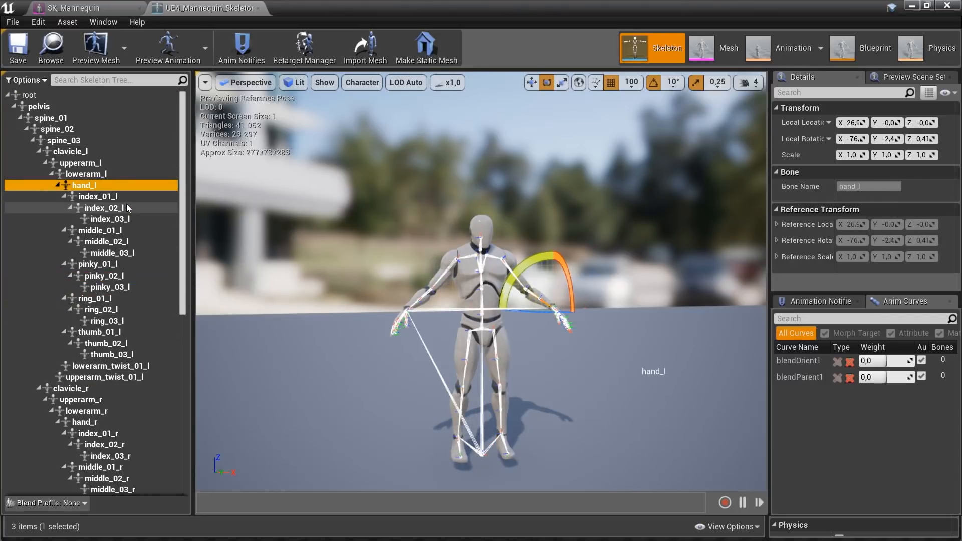
mouse_move(538, 261)
left_mouse_down()
mouse_move(541, 280)
mouse_move(539, 256)
left_mouse_up()
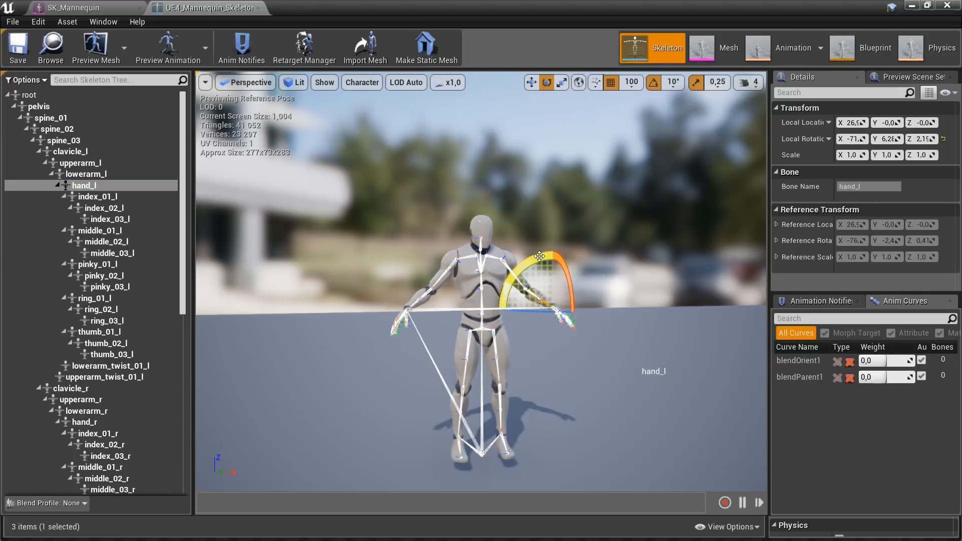
key("ctrl+z")
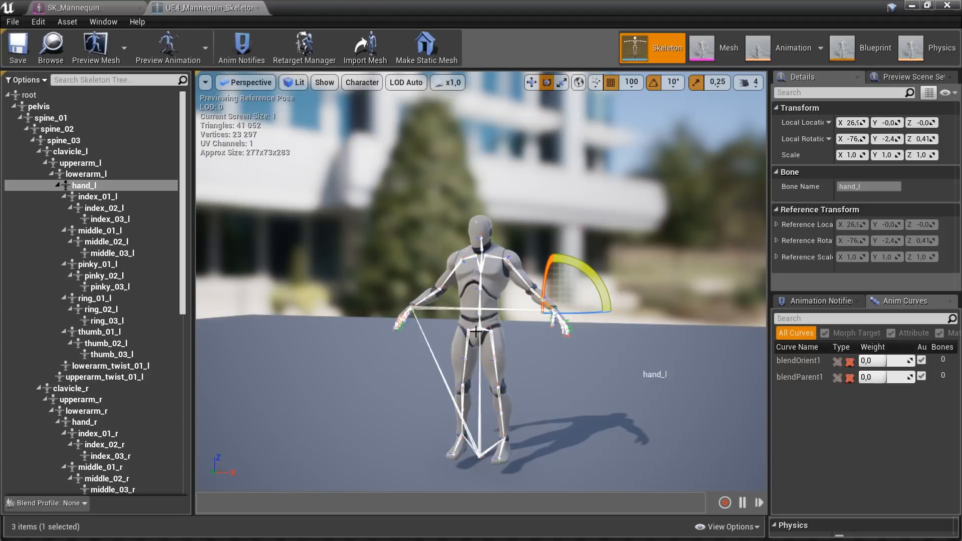
left_click(957, 5)
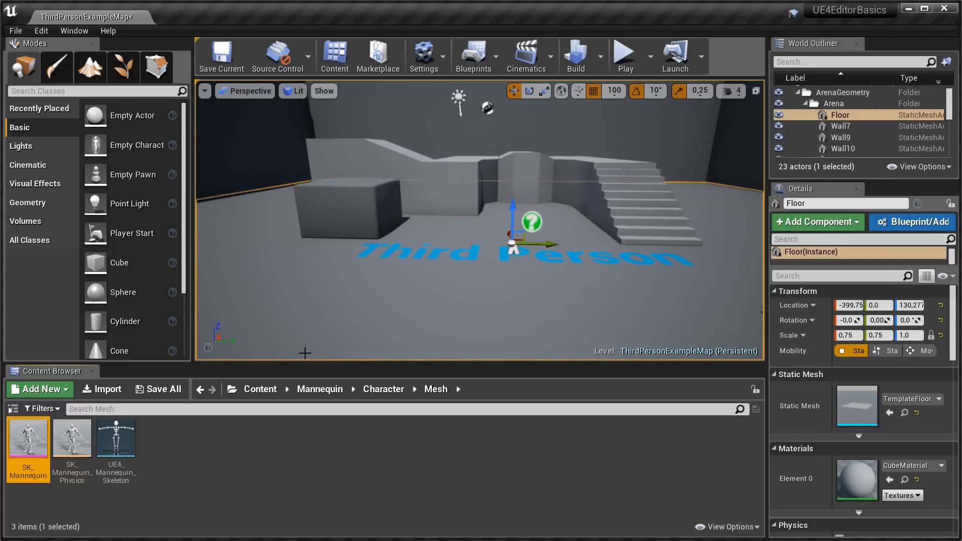
Place SK_Mannequin_PhysicsAsset in the level above the floor at -700, -100, 300 and set the position snap size to 10.
mouse_move(71, 445)
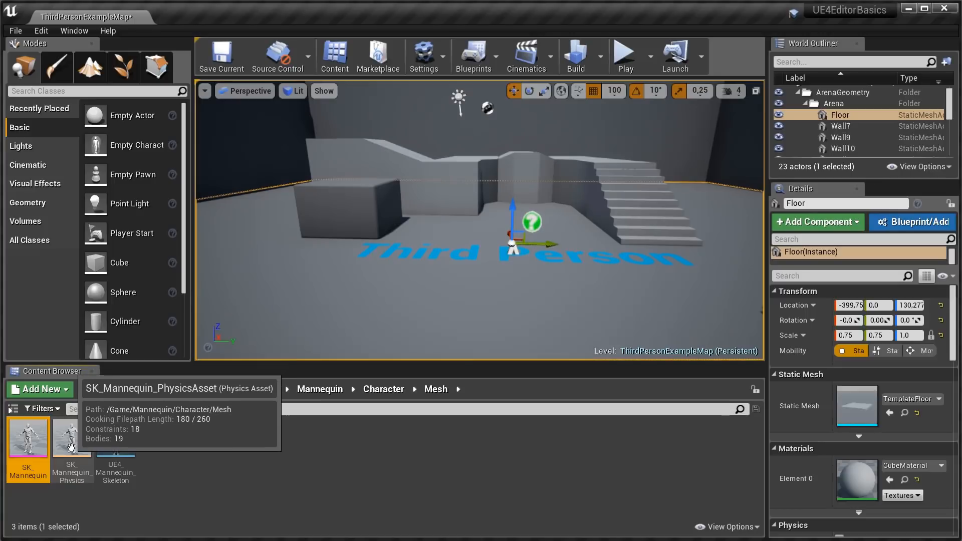
left_click_drag(71, 445, 466, 150)
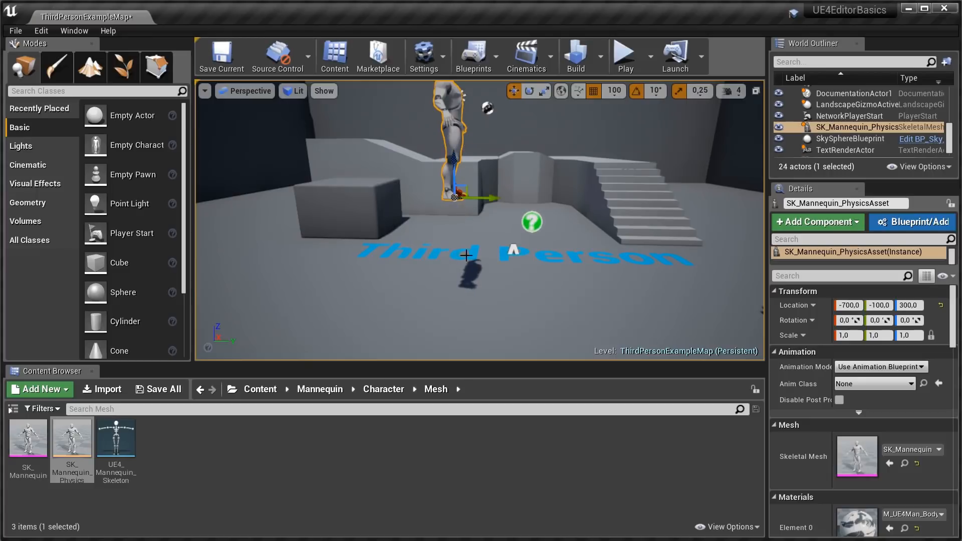
left_click(614, 90)
left_click(611, 144)
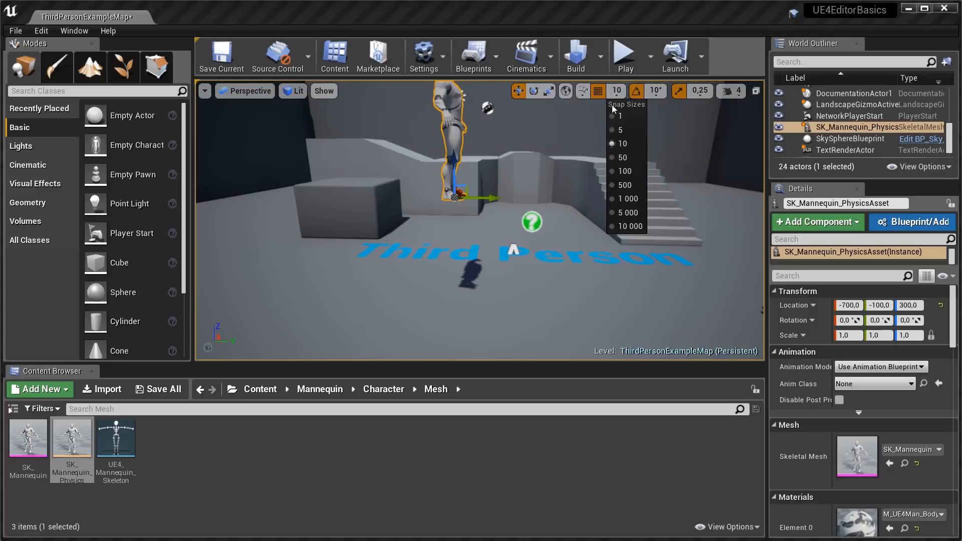
Play the level, run the character toward the fallen physics-asset mannequin and stop the play session.
left_click(615, 58)
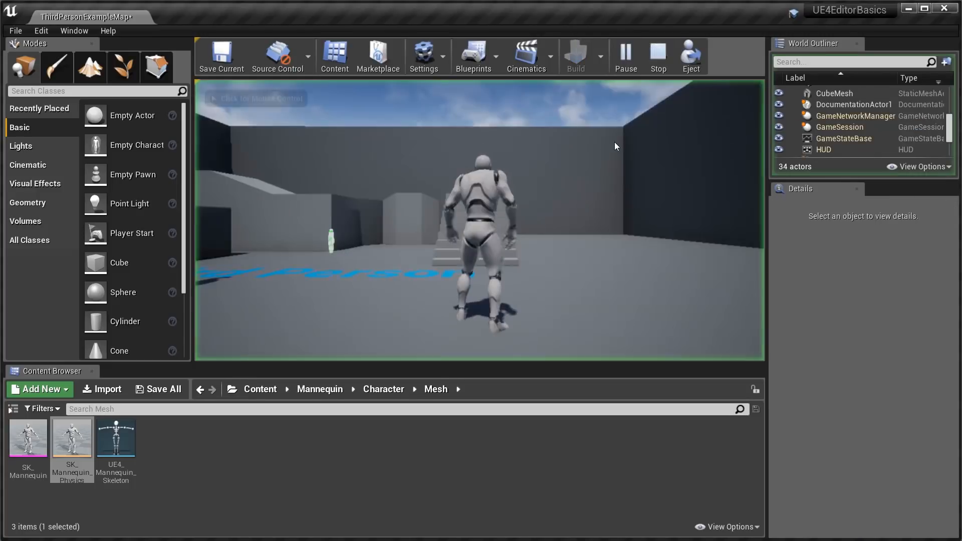
key("w")
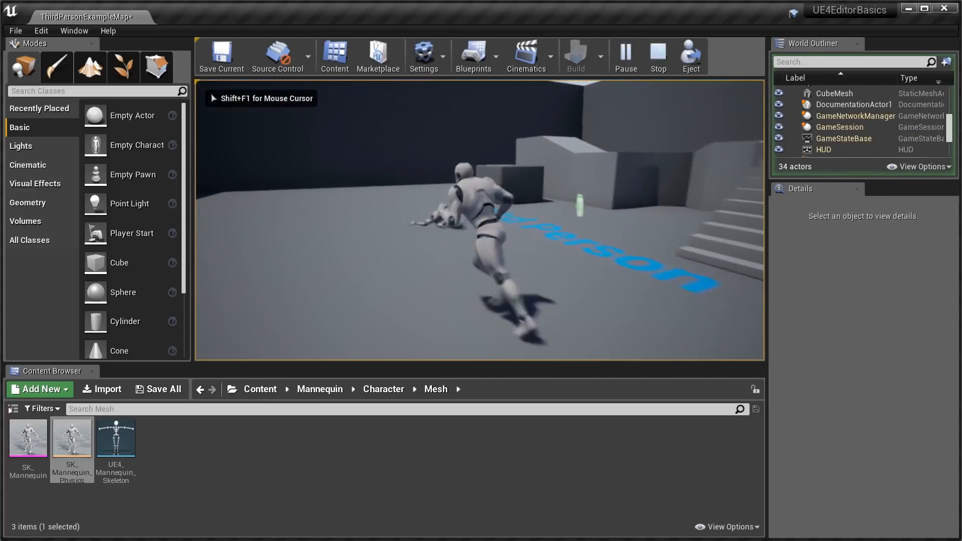
key("s")
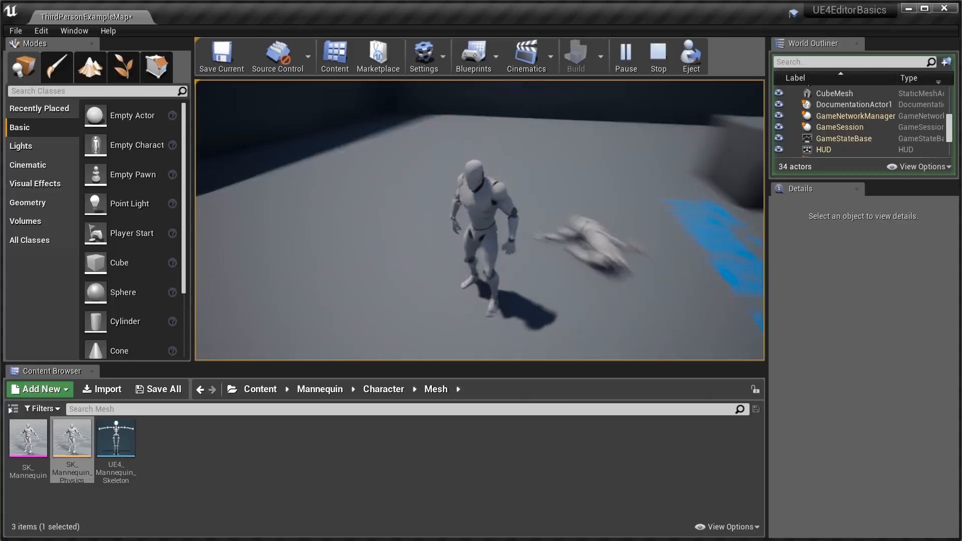
key("Escape")
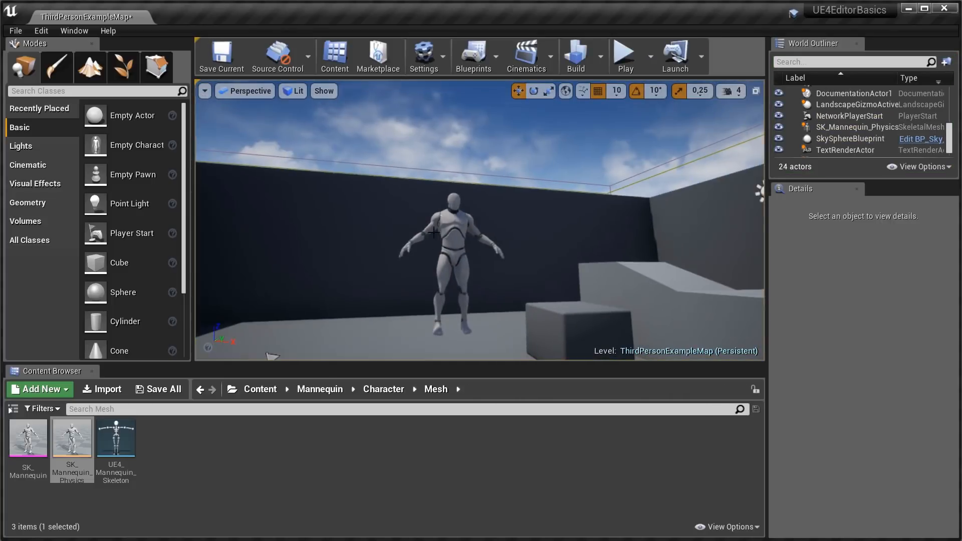
Delete the SK_Mannequin_PhysicsAsset actor from the level.
left_click(453, 240)
key("Delete")
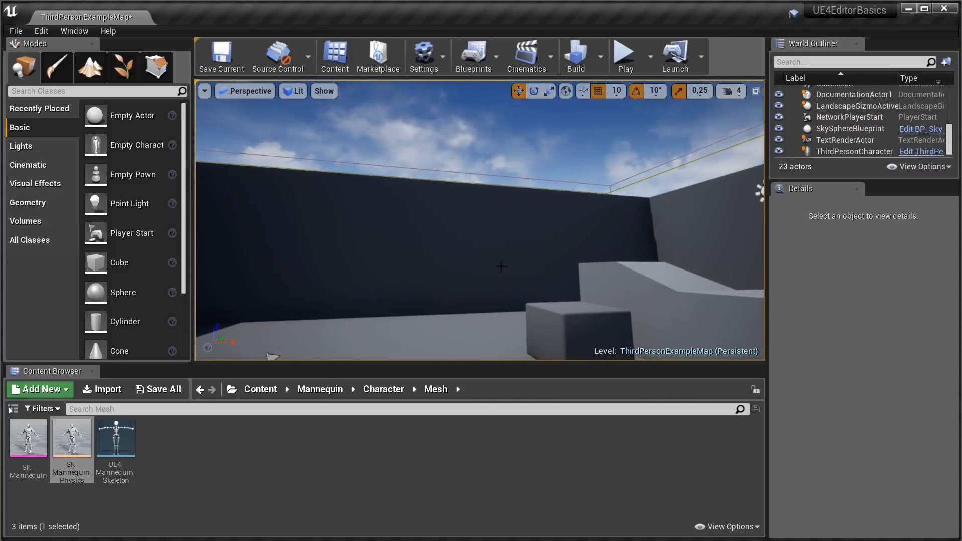
right_click_drag(497, 246, 491, 307)
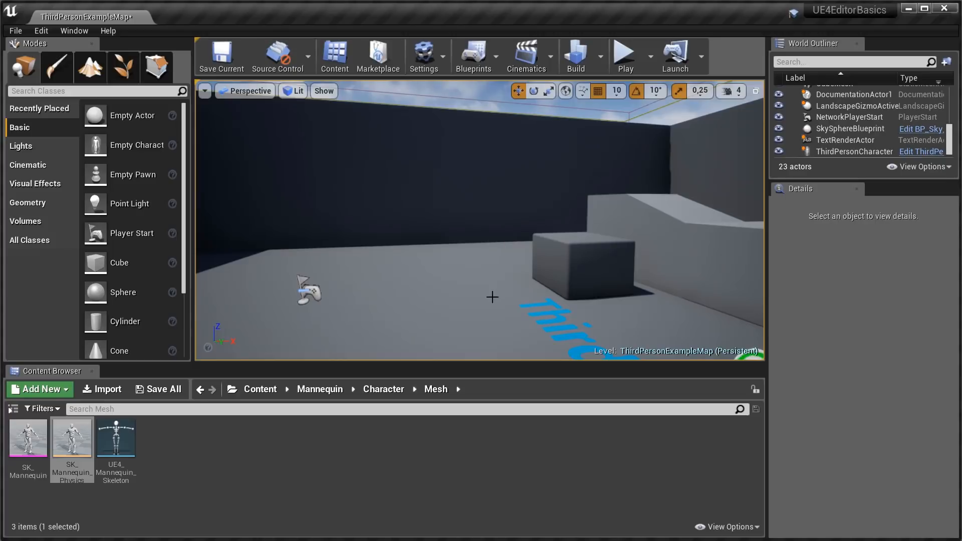
Return to the root Content folder and examine the asset types available for creation, including the Blueprints group.
left_click(269, 388)
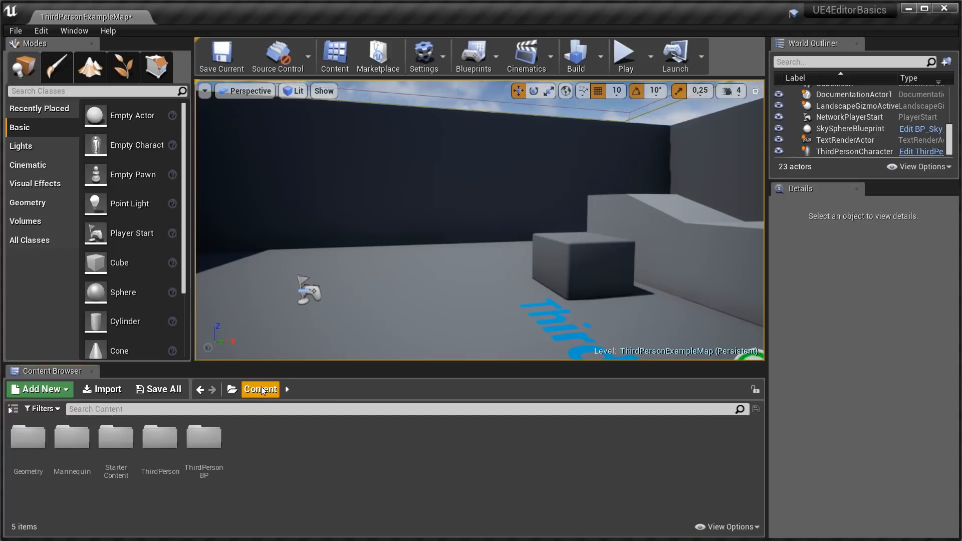
right_click_drag(479, 221, 455, 228)
right_click_drag(360, 284, 353, 284)
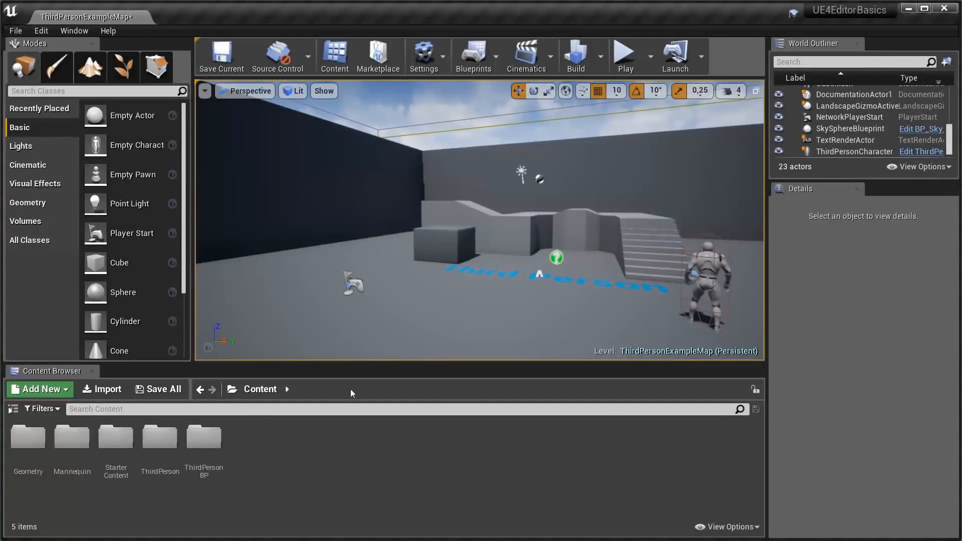
right_click(286, 459)
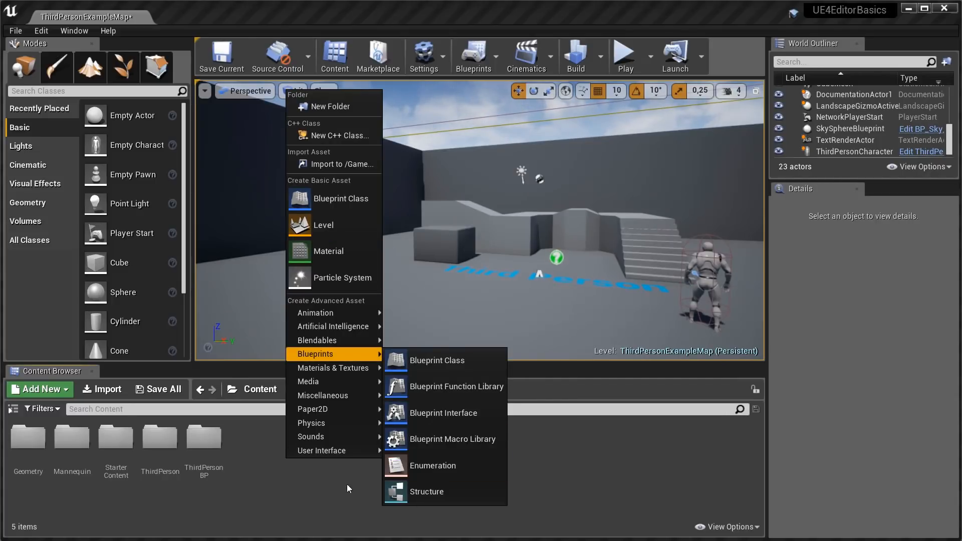
left_click(336, 491)
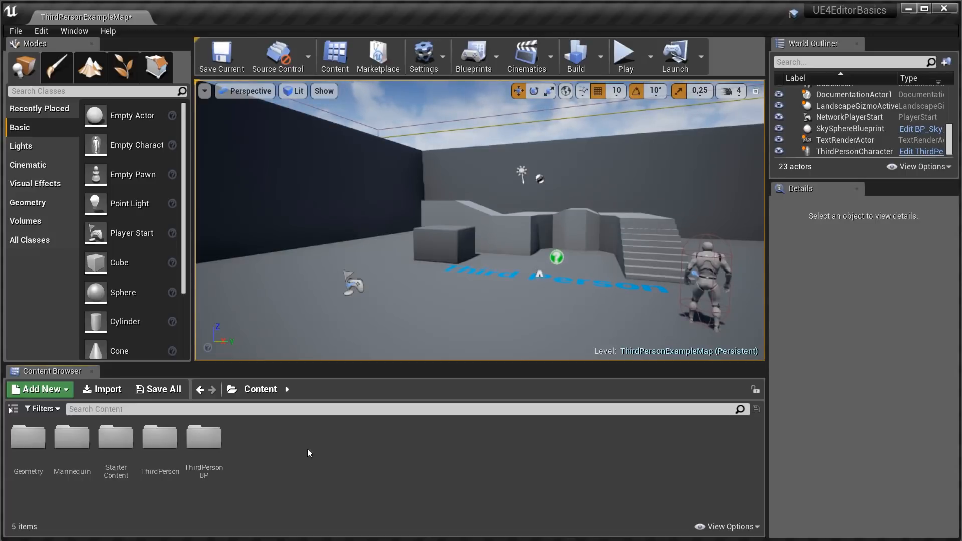
Search the content for "fire" and place the P_Fire particle system on the floor at -870, -230, 130.
type("fire")
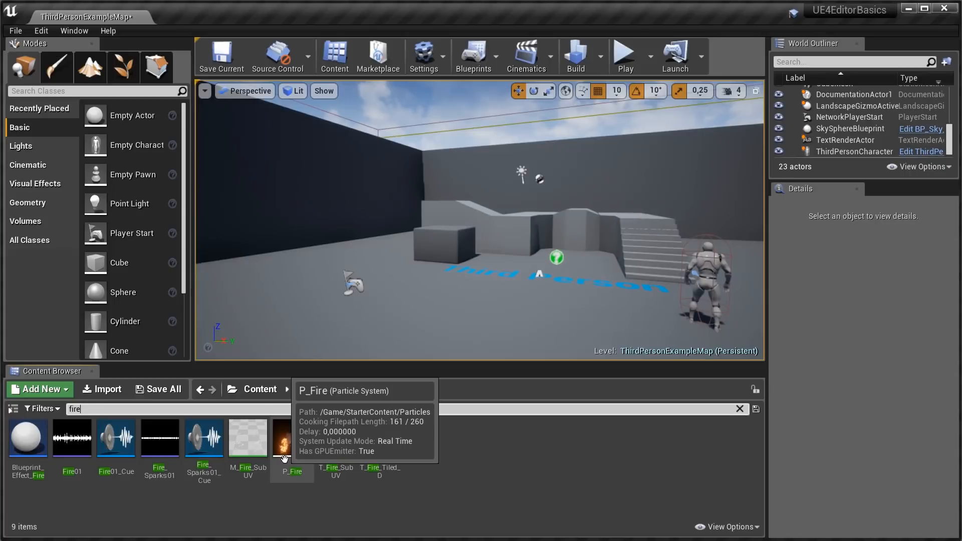
left_click_drag(284, 458, 420, 303)
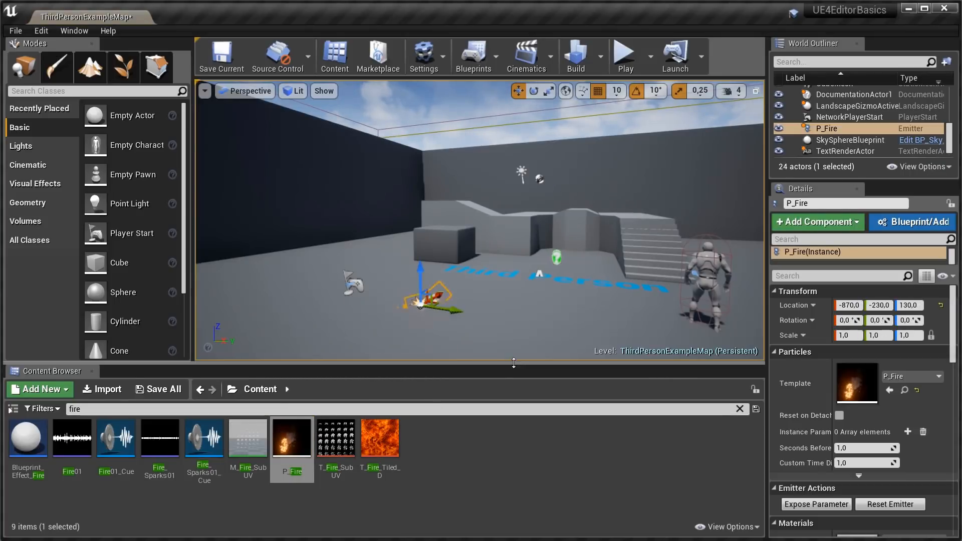
Play the level, run the character up to the P_Fire effect to view it, and stop the session.
left_click(623, 66)
left_click(518, 305)
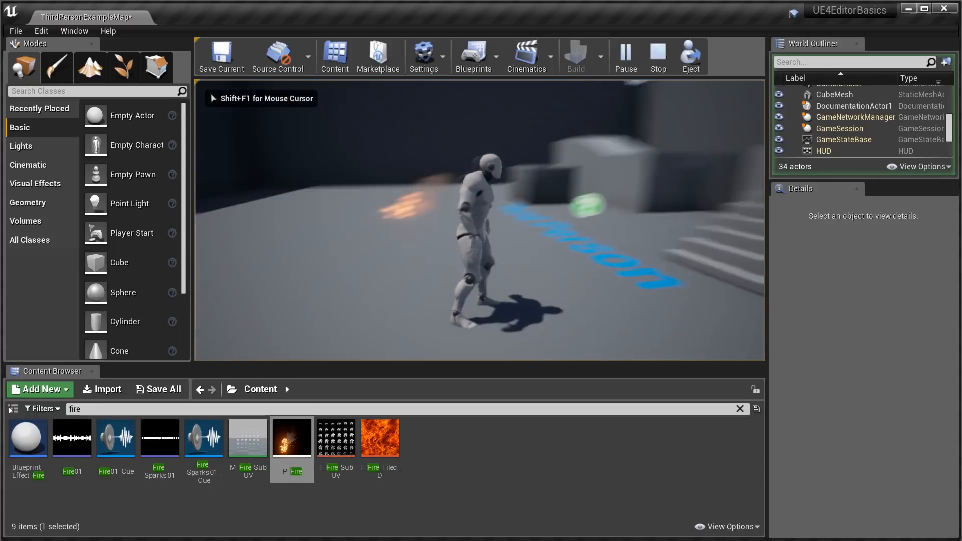
key("w")
key("w")
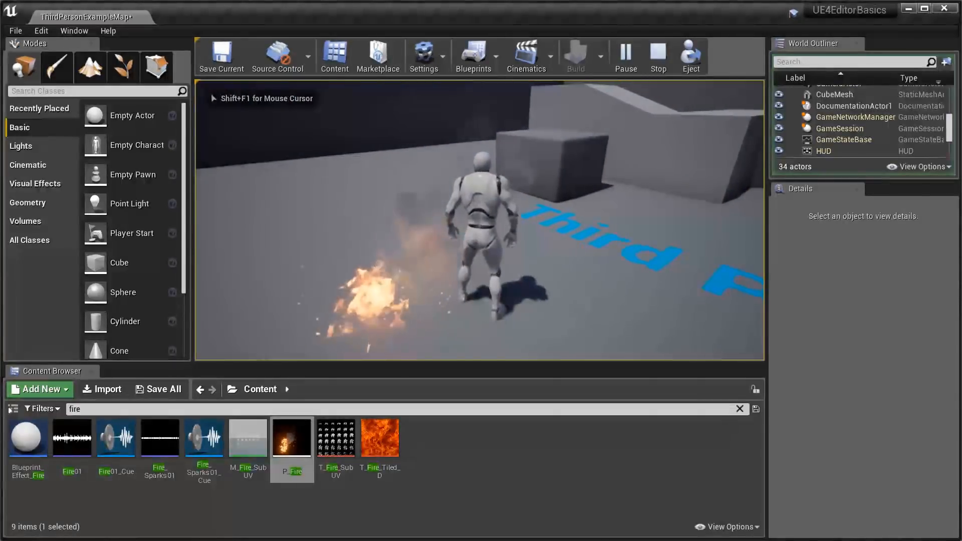
key("s")
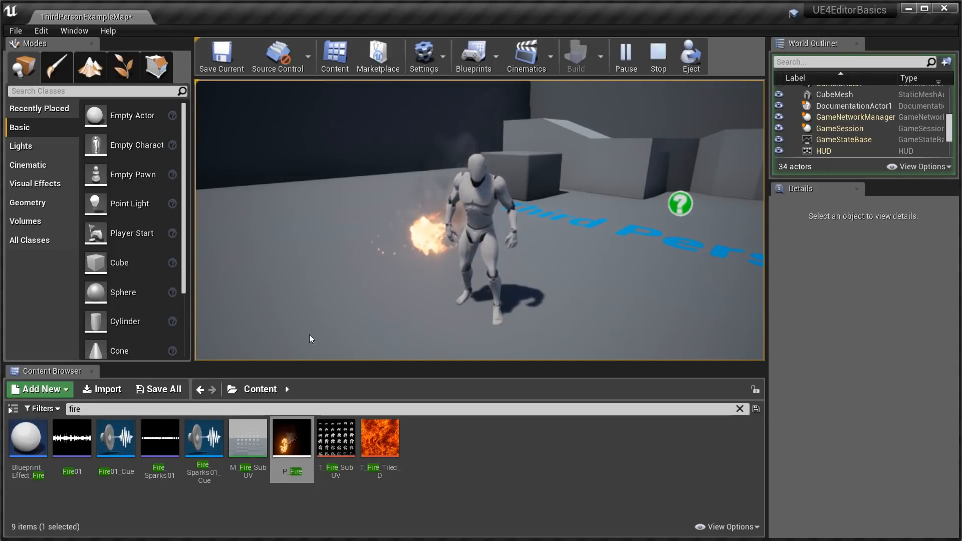
key("Escape")
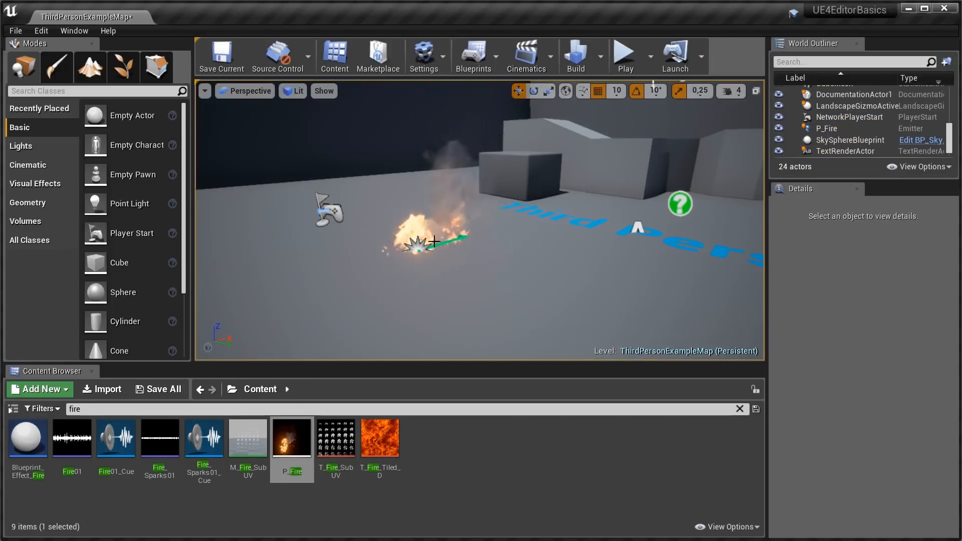
Delete the P_Fire emitter from the level and clear the content search.
left_click(418, 251)
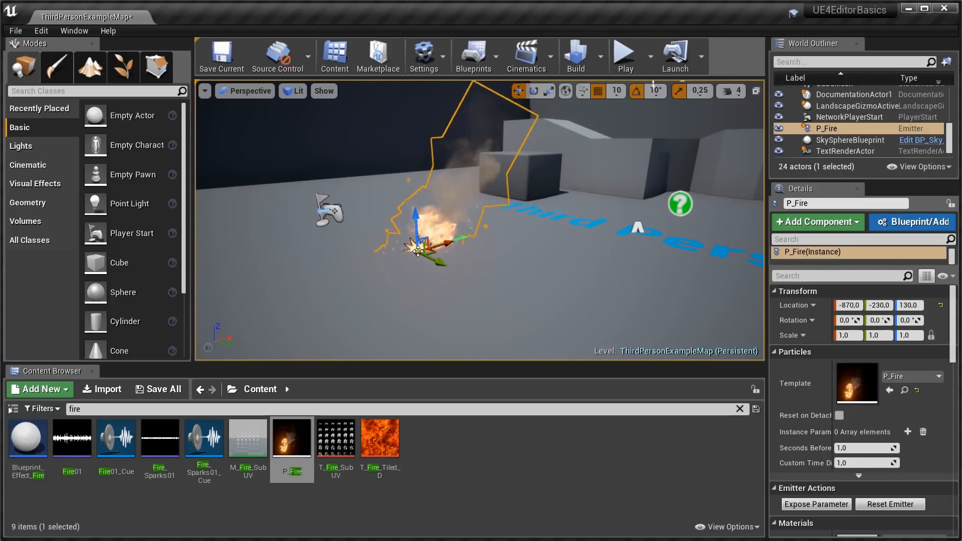
key("Delete")
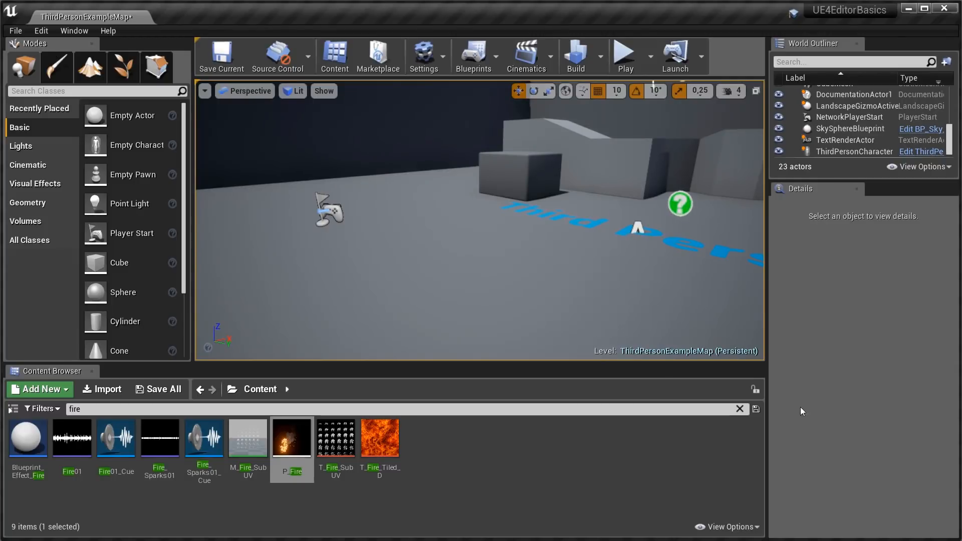
left_click(740, 409)
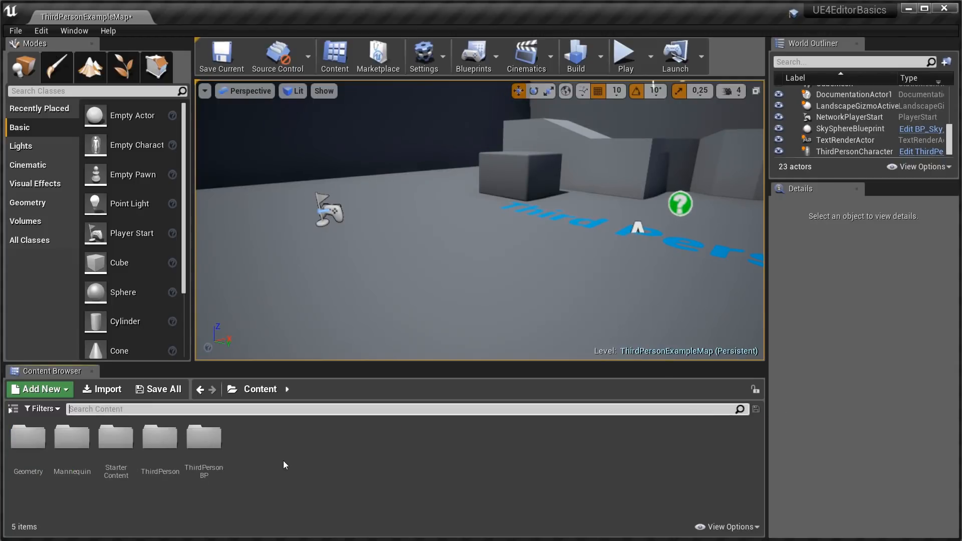
Review the common parent classes offered for a new Blueprint Class, without creating one.
right_click(266, 460)
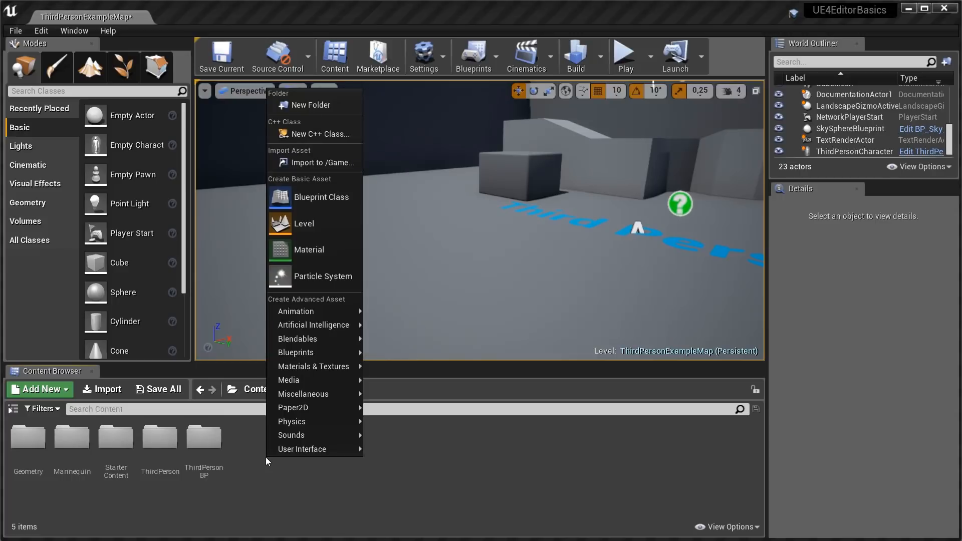
left_click(311, 202)
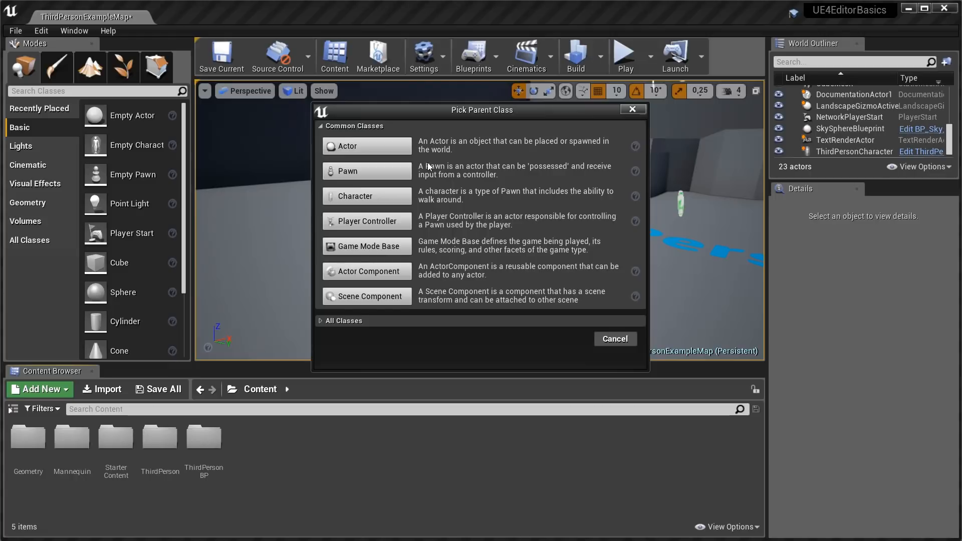
left_click(630, 110)
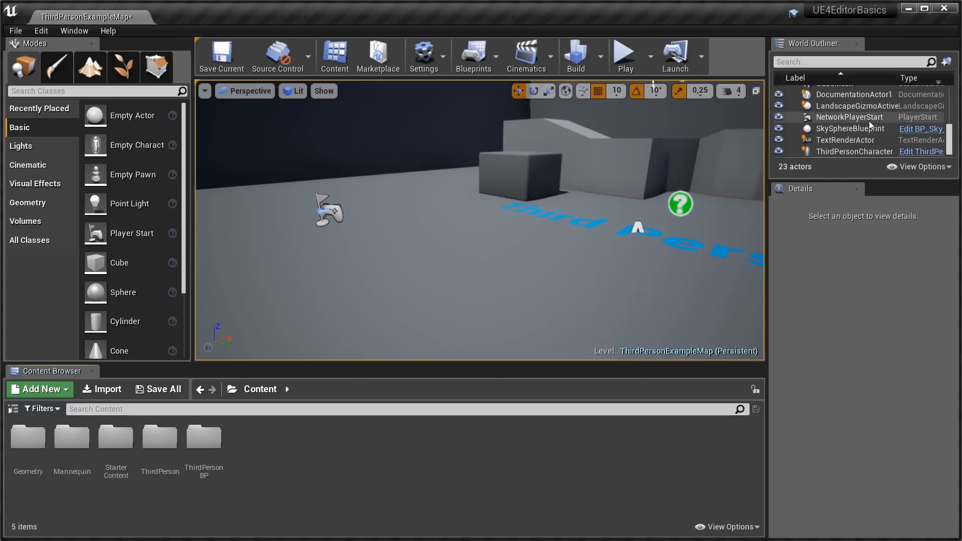
Select the ThirdPersonCharacter in the level and open its Blueprint from the ThirdPersonBP/Blueprints folder.
right_click_drag(363, 236, 471, 246)
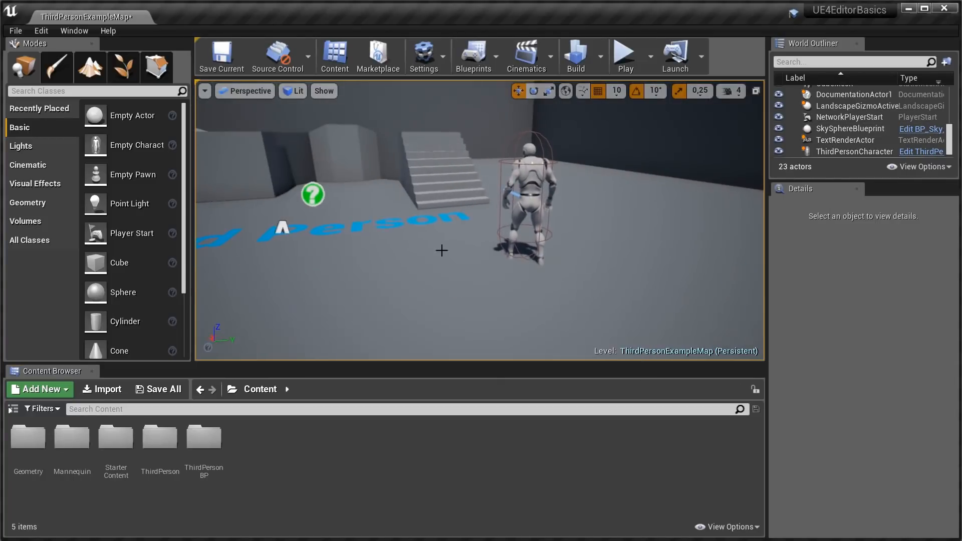
left_click(535, 231)
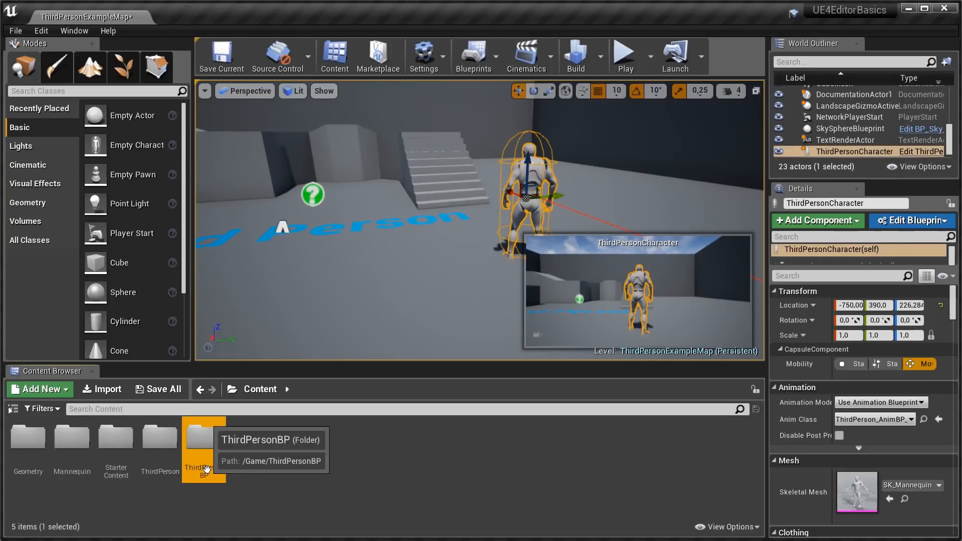
double_click(204, 440)
double_click(28, 440)
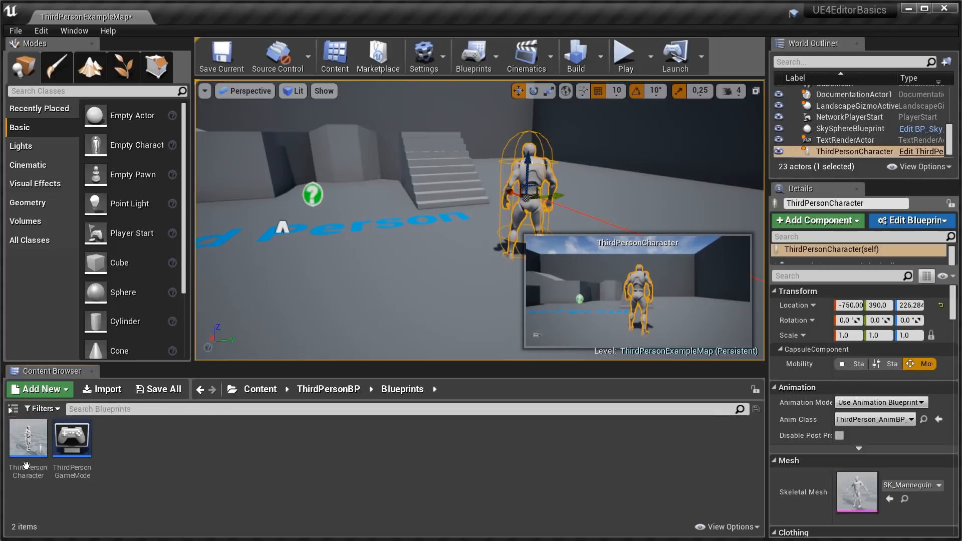
mouse_move(27, 461)
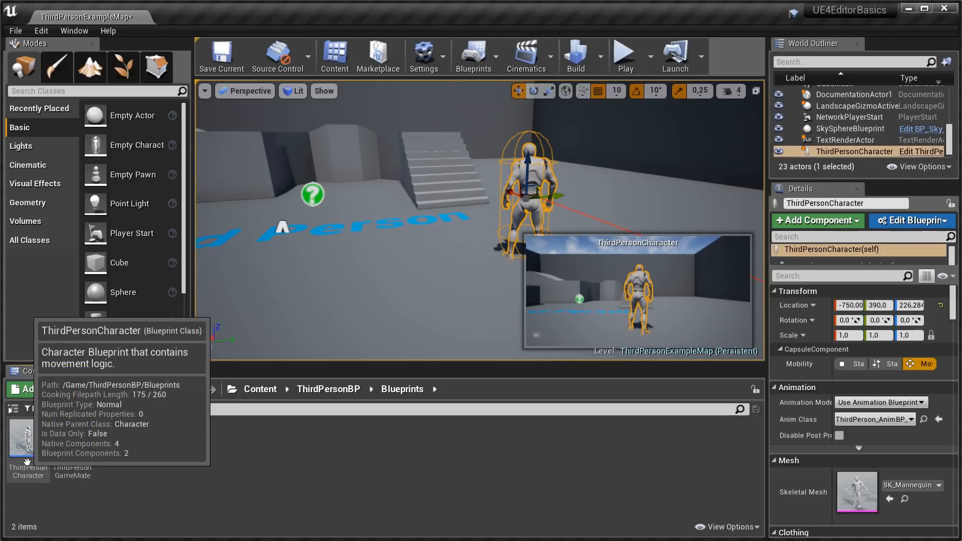
double_click(27, 460)
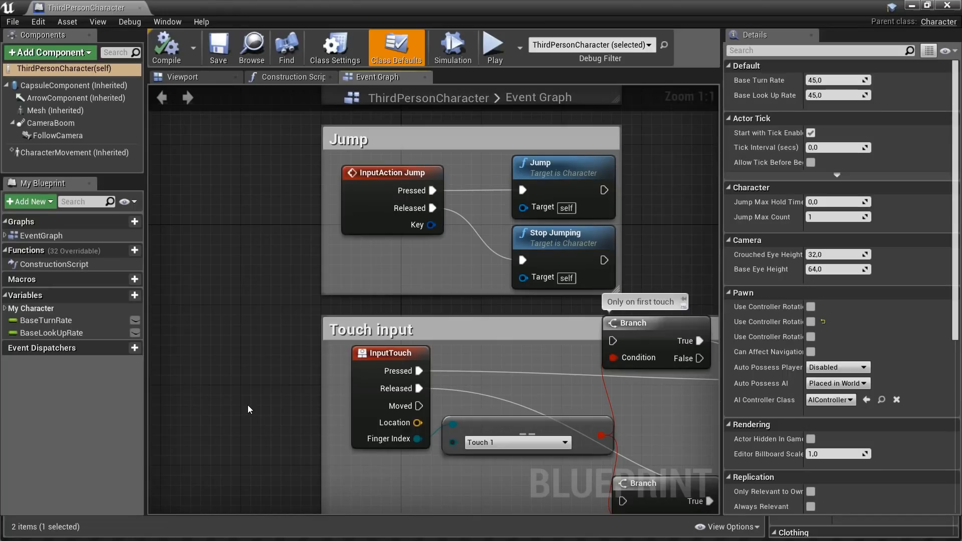
Examine the input node groups in the ThirdPersonCharacter's Event Graph and the node in its Construction Script.
scroll(433, 371, "down", 3)
right_click_drag(551, 383, 290, 413)
right_click_drag(361, 320, 452, 469)
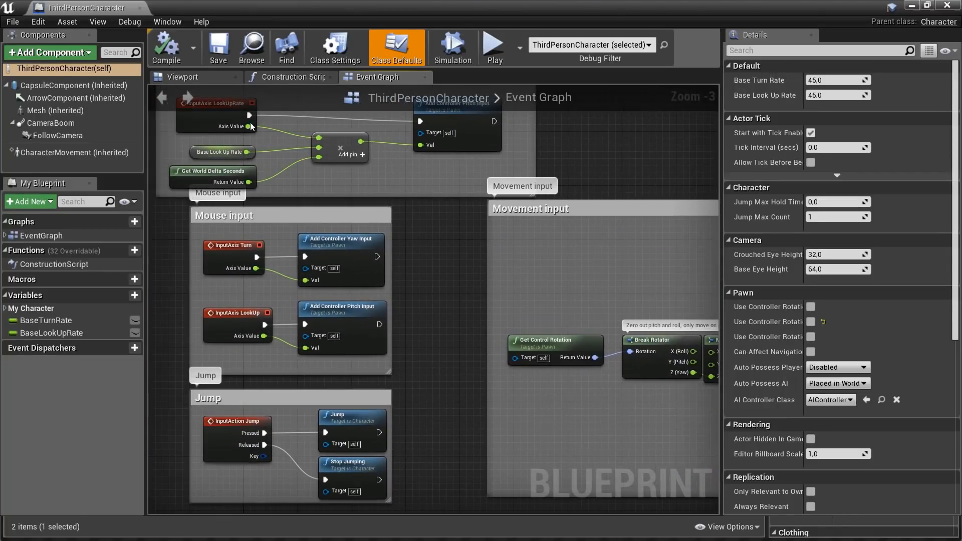
left_click(269, 76)
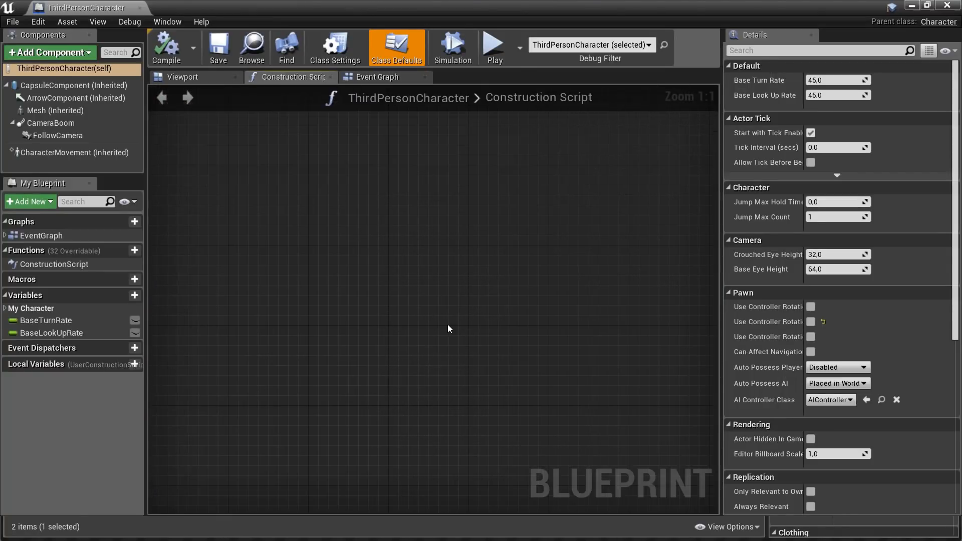
scroll(443, 321, "down", 6)
scroll(430, 319, "up", 3)
right_click_drag(276, 223, 386, 369)
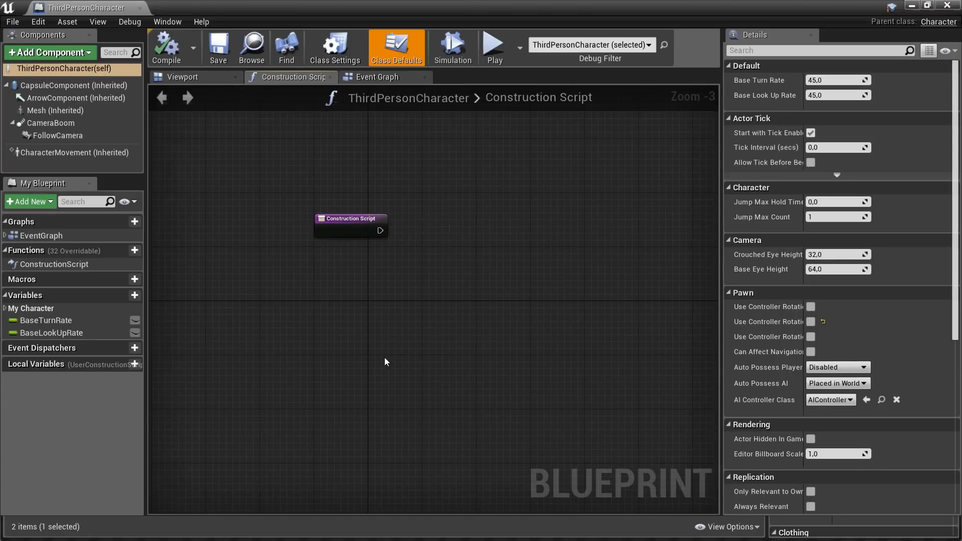
Show the Blueprint's viewport and inspect the Mesh, CapsuleComponent, CameraBoom and CharacterMovement components.
left_click(187, 77)
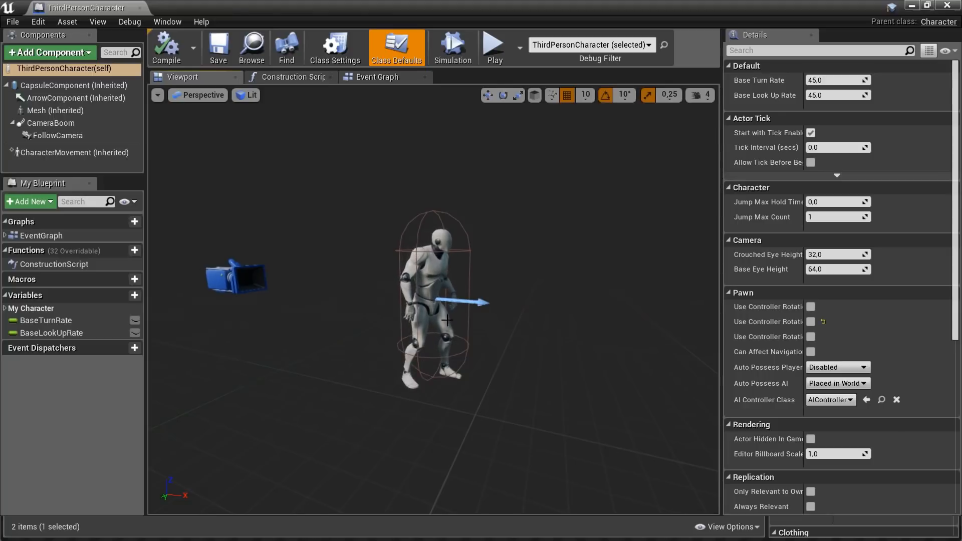
left_click(465, 352)
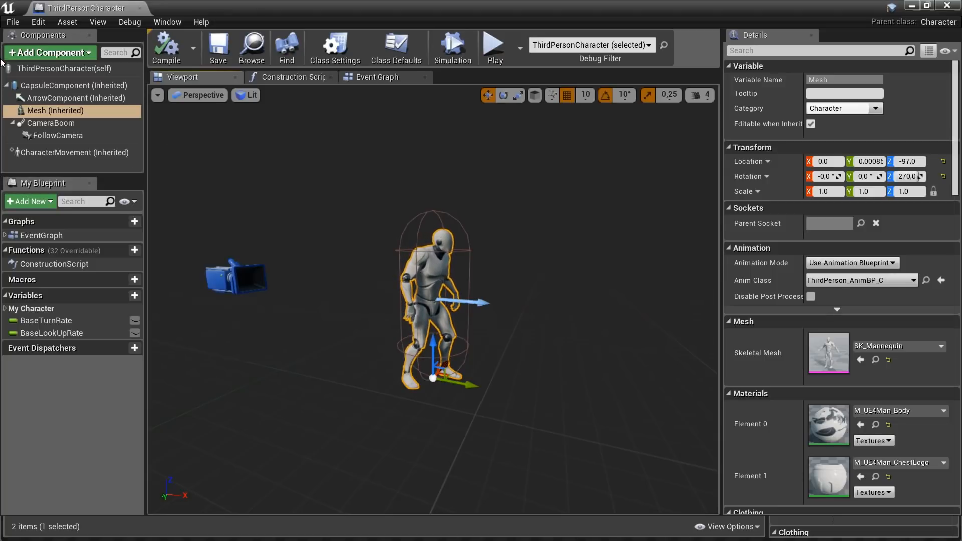
left_click(97, 87)
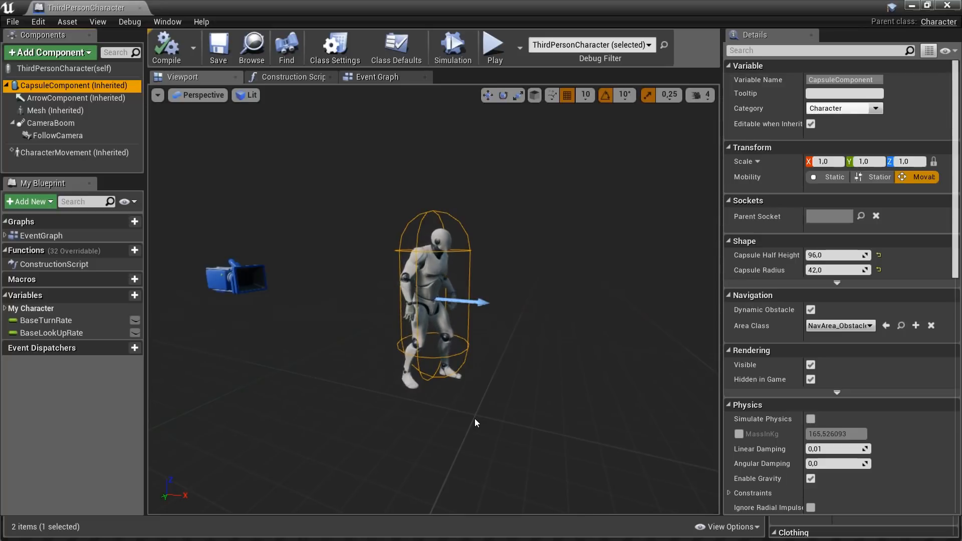
left_click(78, 124)
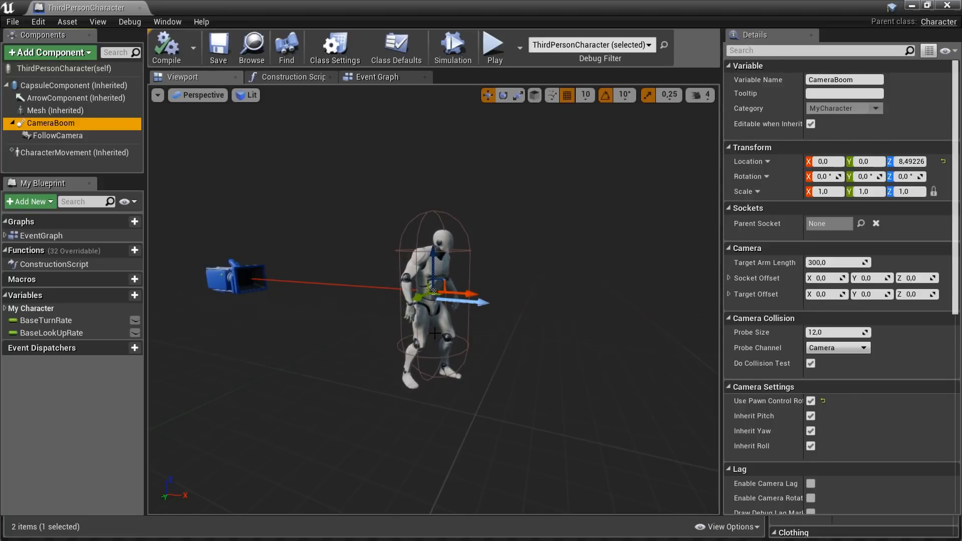
left_click(112, 152)
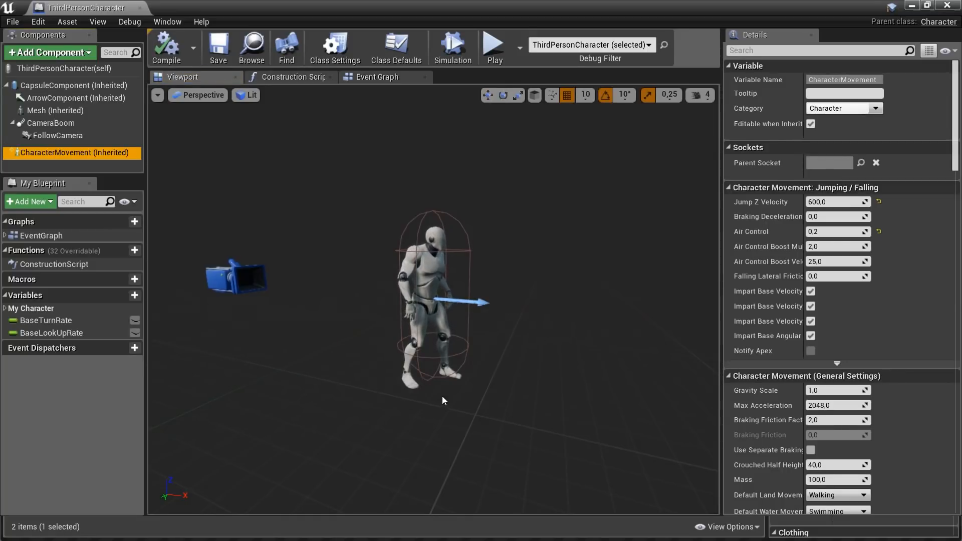
Review the CharacterMovement component's jumping, general, walking, swimming, flying and rotation settings, and close the ThirdPersonCharacter Blueprint.
scroll(926, 481, "down", 10)
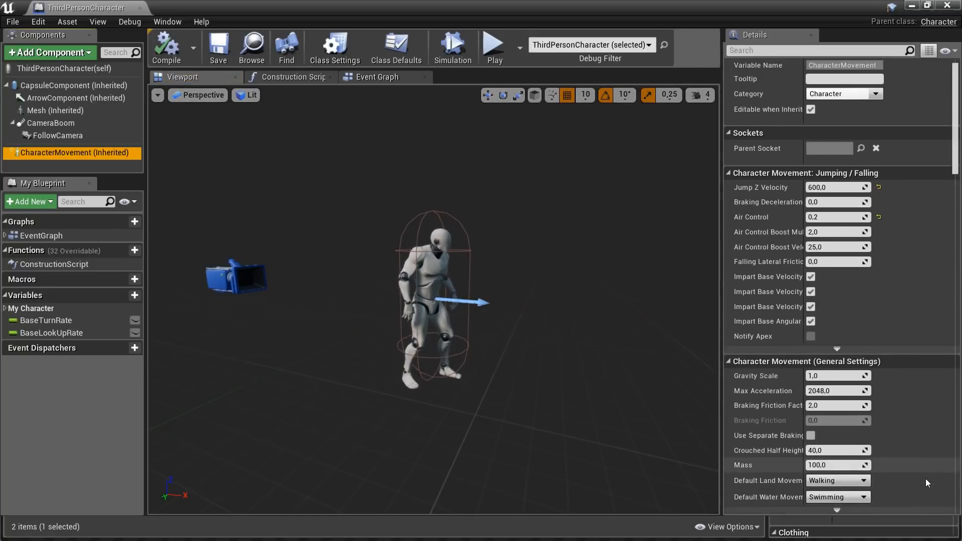
scroll(926, 479, "down", 5)
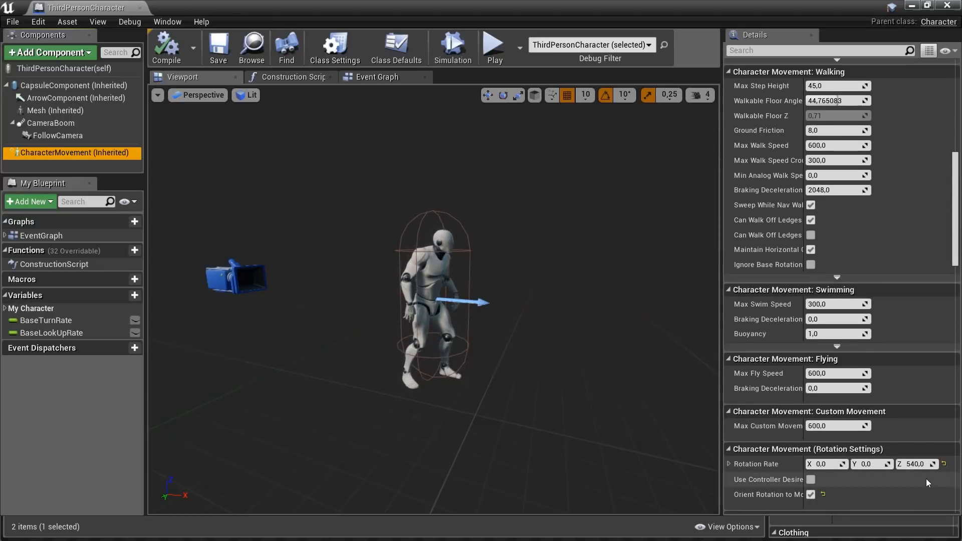
scroll(925, 479, "up", 4)
scroll(926, 479, "up", 10)
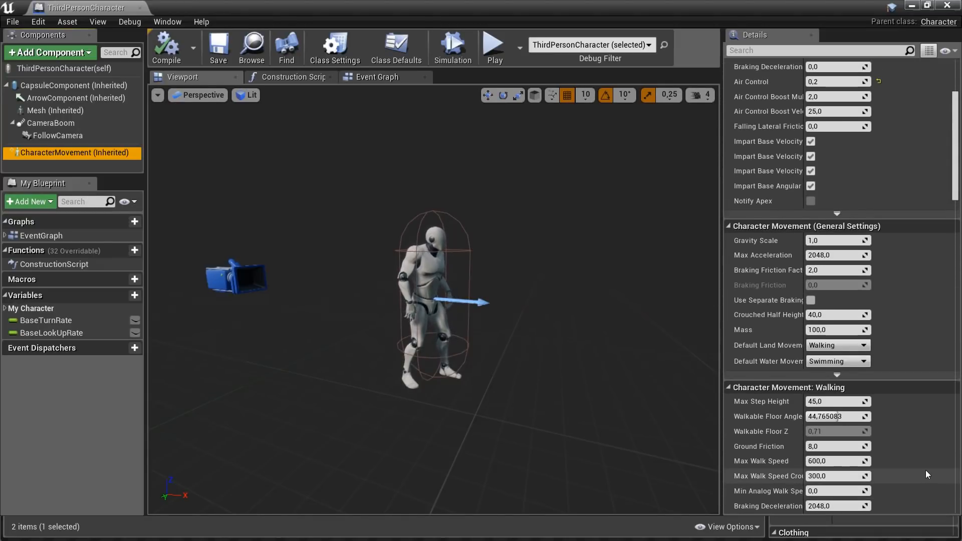
scroll(937, 448, "down", 5)
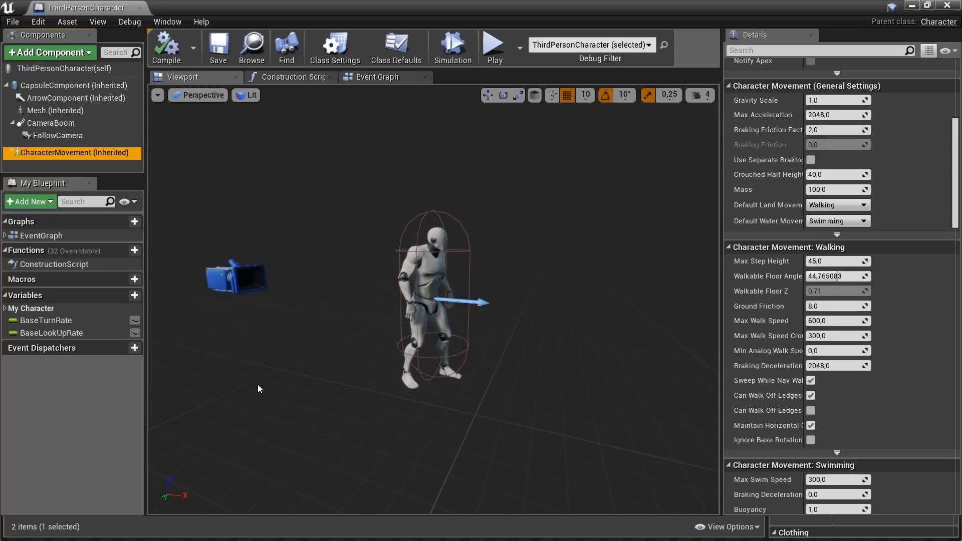
left_click(942, 5)
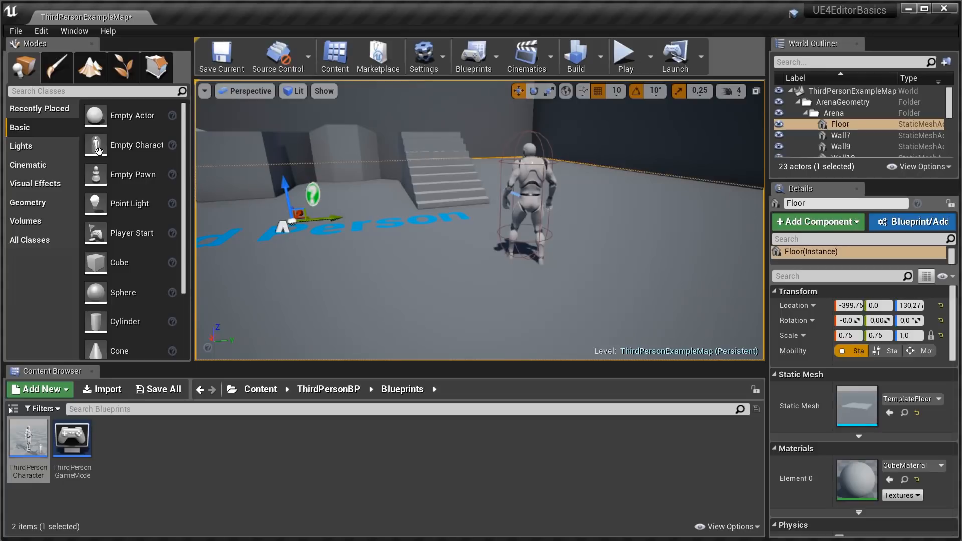
Show the installed plugins, enable the Substance plugin and disable it again.
left_click(38, 31)
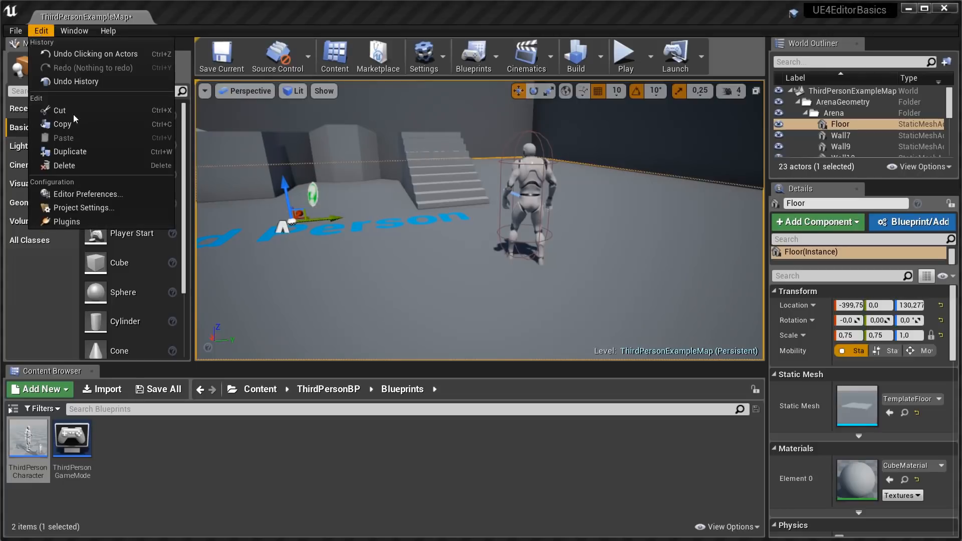
left_click(88, 222)
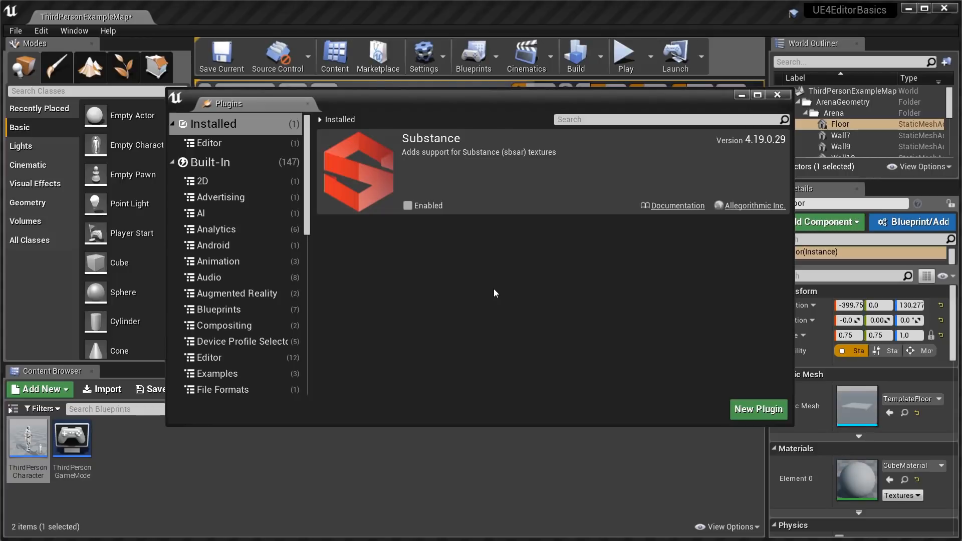
left_click(408, 206)
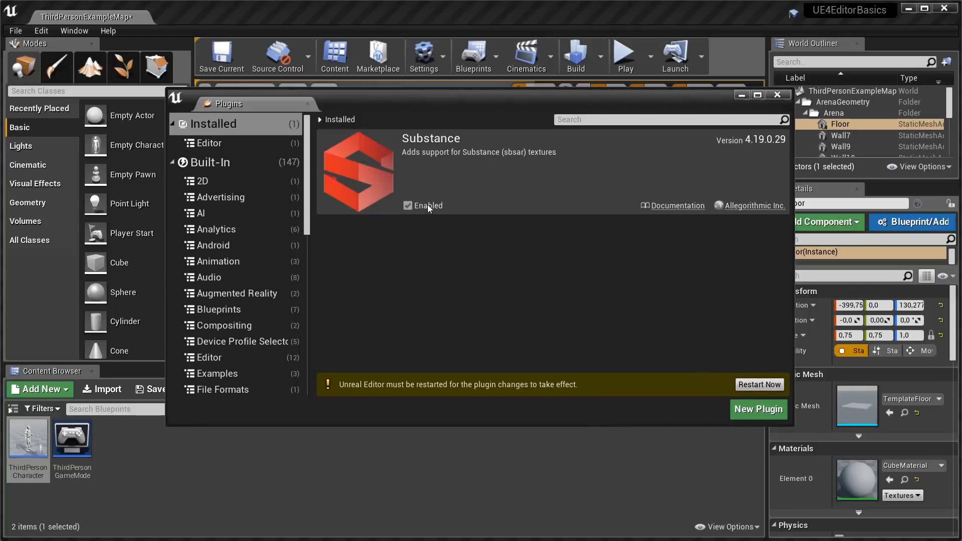
left_click(408, 206)
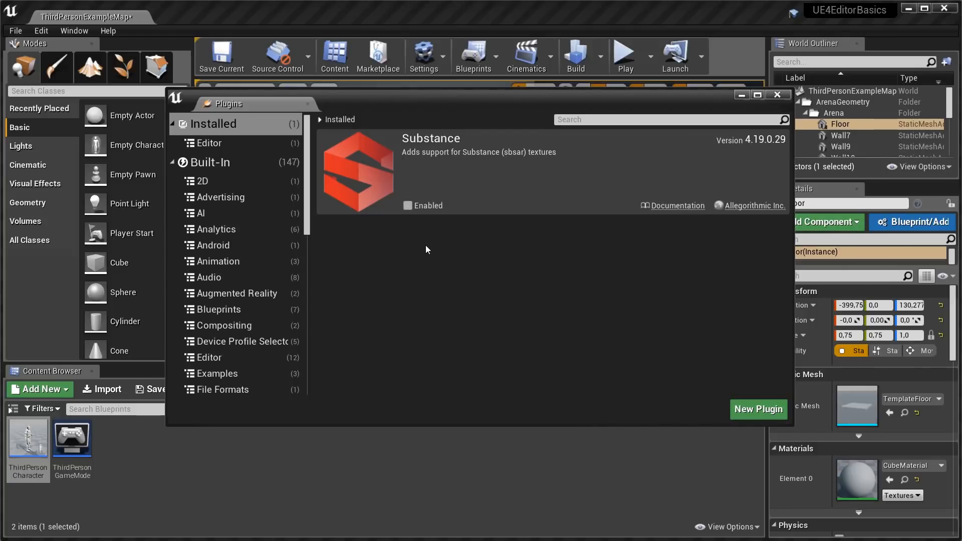
Review the built-in plugin categories from 2D to Widgets and close the plugin list.
scroll(250, 301, "down", 5)
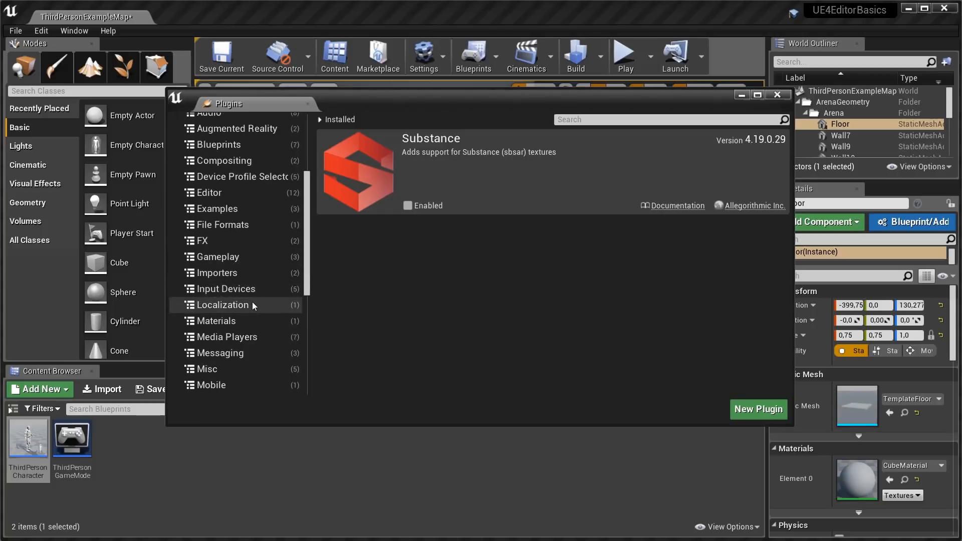
scroll(253, 308, "down", 8)
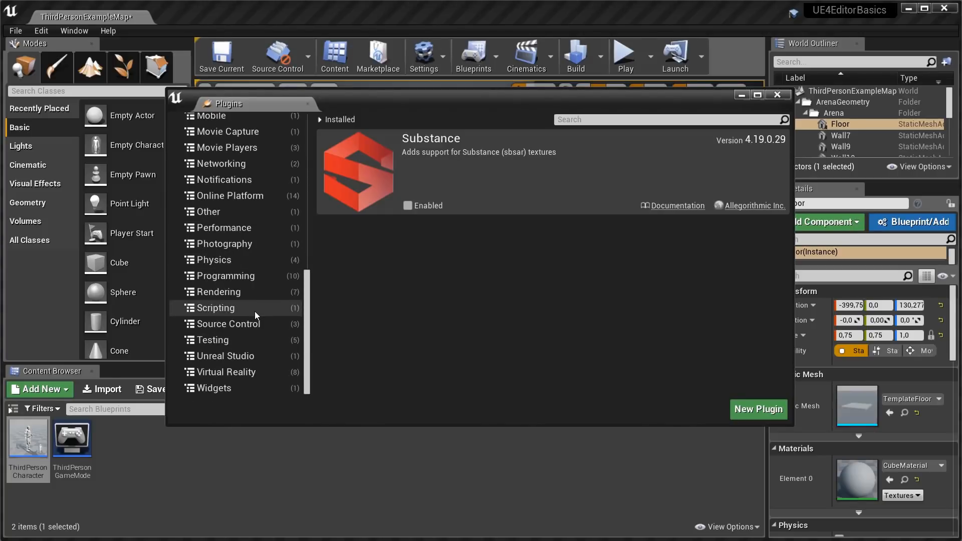
scroll(255, 315, "up", 10)
scroll(255, 314, "up", 4)
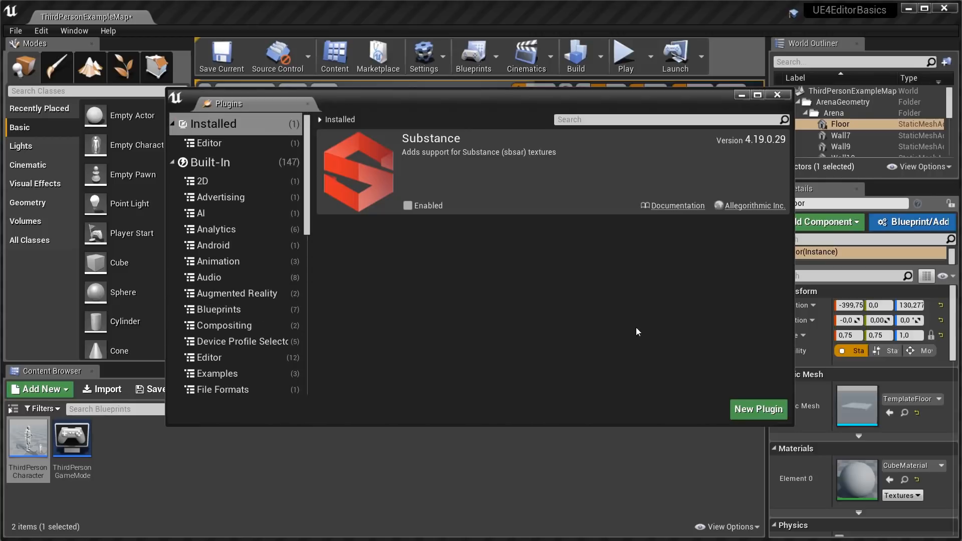
left_click(776, 94)
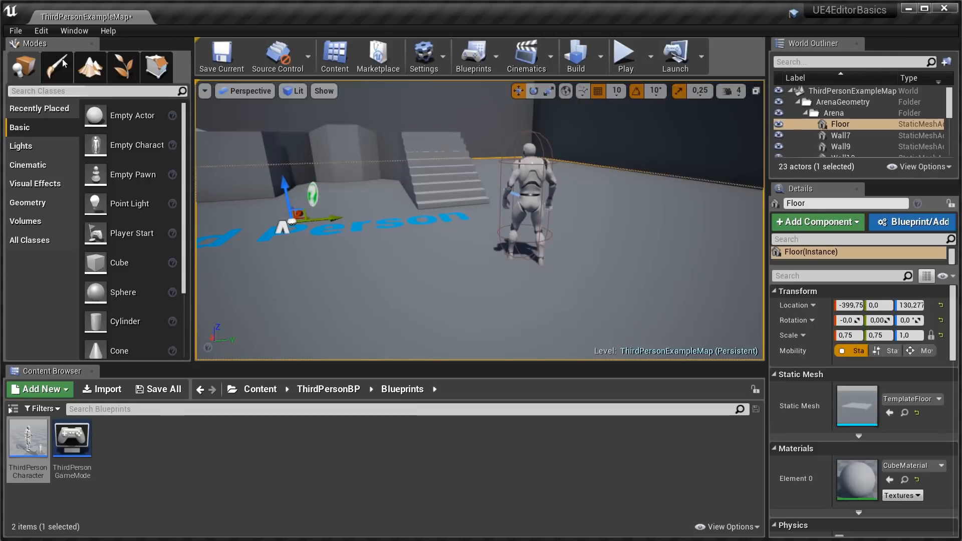
Open the Project Settings and review the Description, Maps & Modes and Packaging pages.
left_click(40, 30)
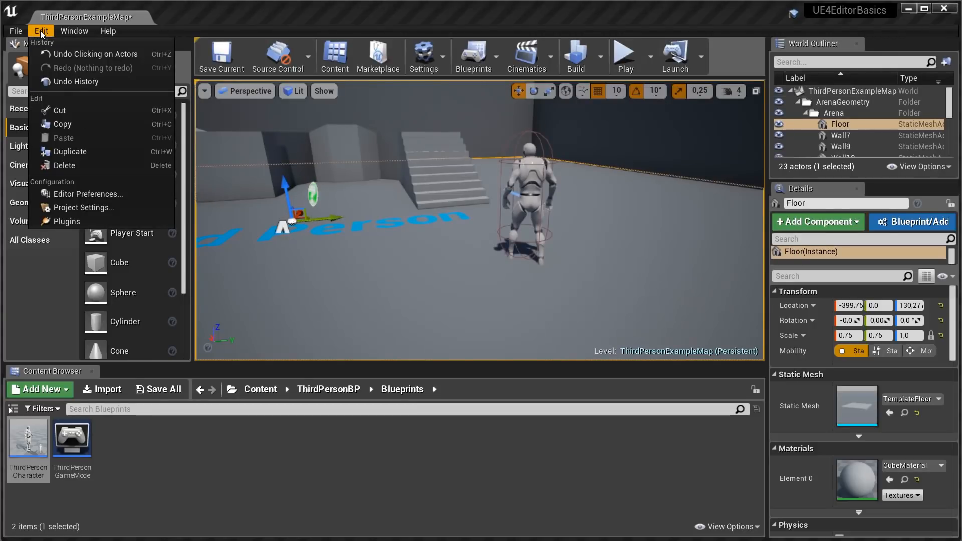
left_click(113, 208)
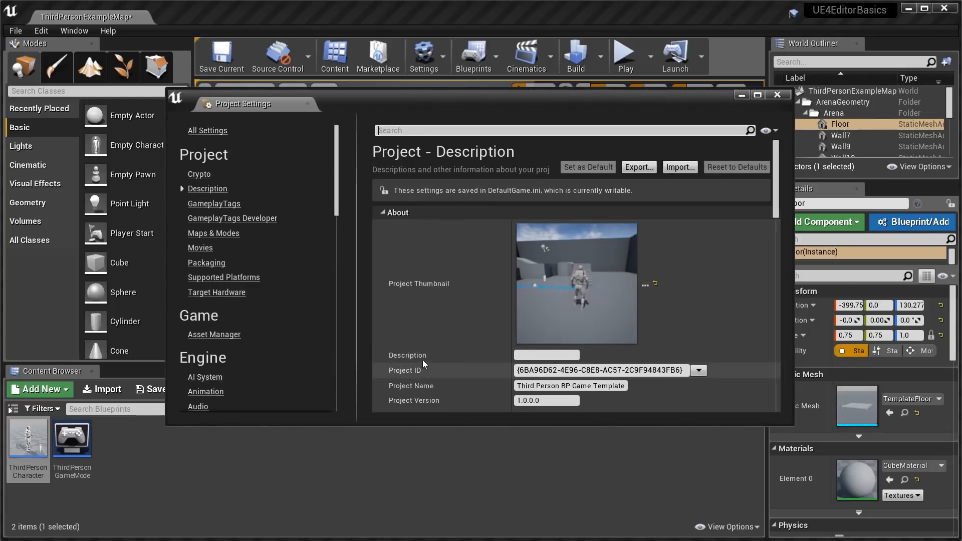
left_click(230, 236)
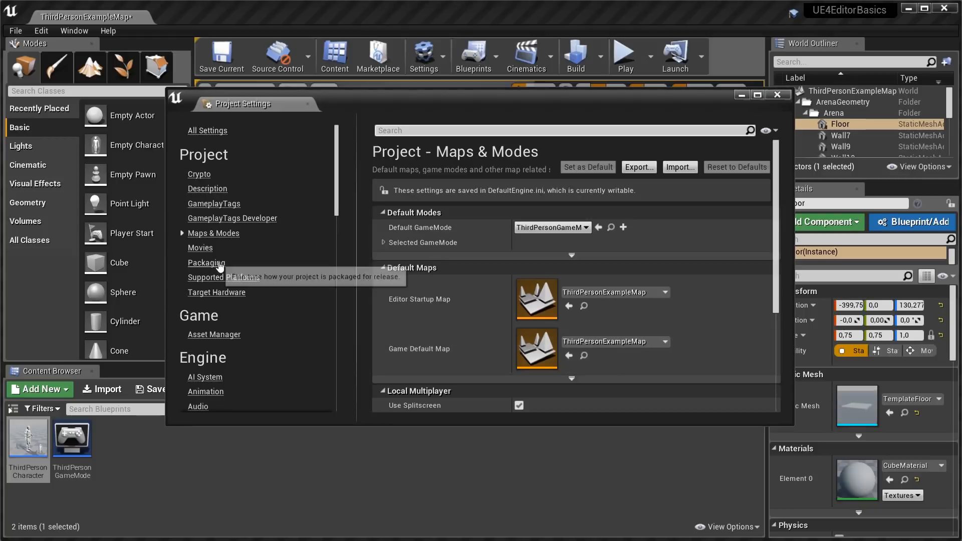
left_click(211, 263)
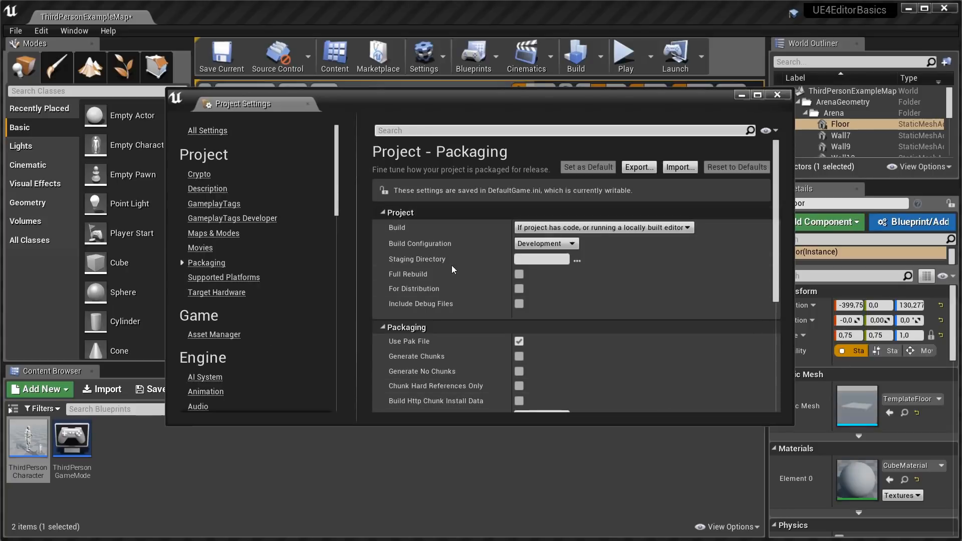
Review the Engine Input settings and the listed Platforms and Plugins sections, and close the Project Settings.
scroll(286, 329, "down", 10)
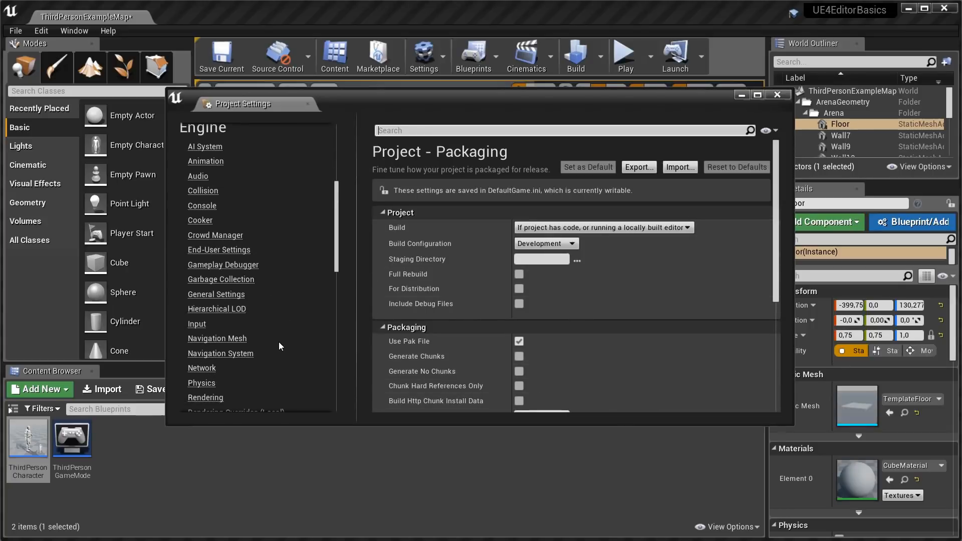
left_click(196, 325)
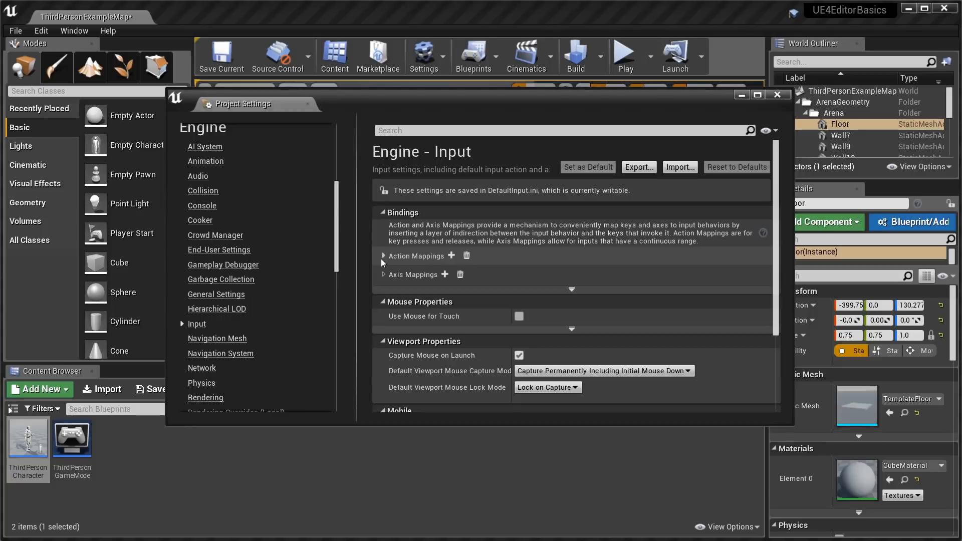
scroll(254, 330, "down", 3)
scroll(254, 330, "down", 6)
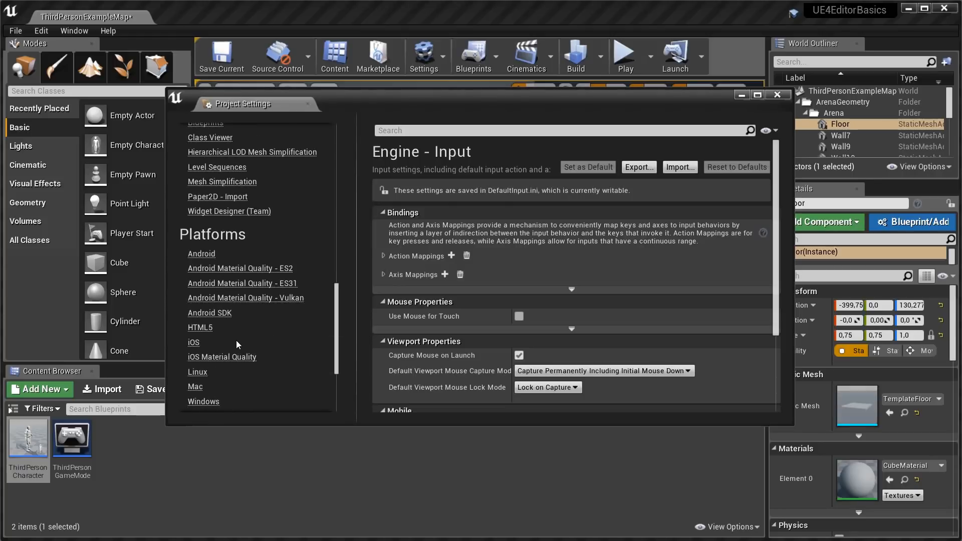
scroll(215, 321, "down", 4)
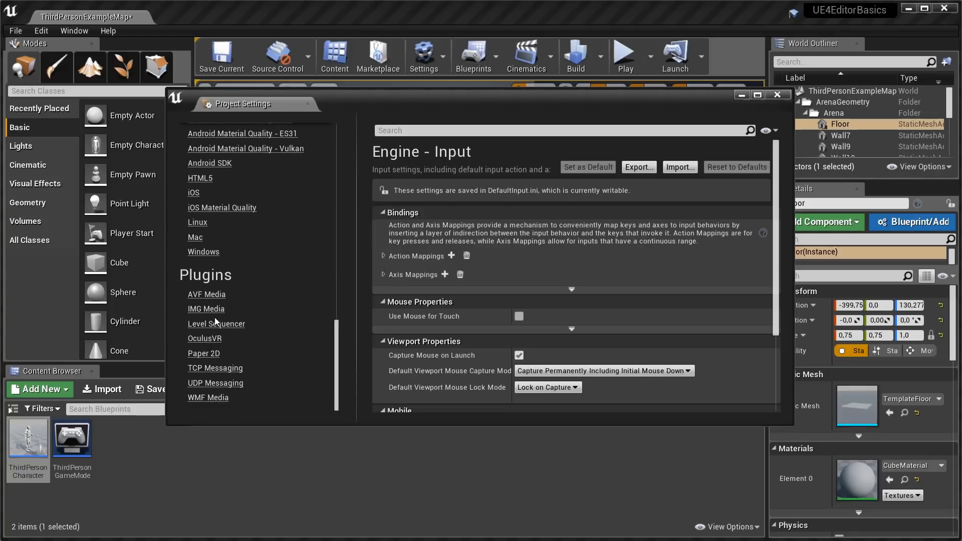
left_click(776, 94)
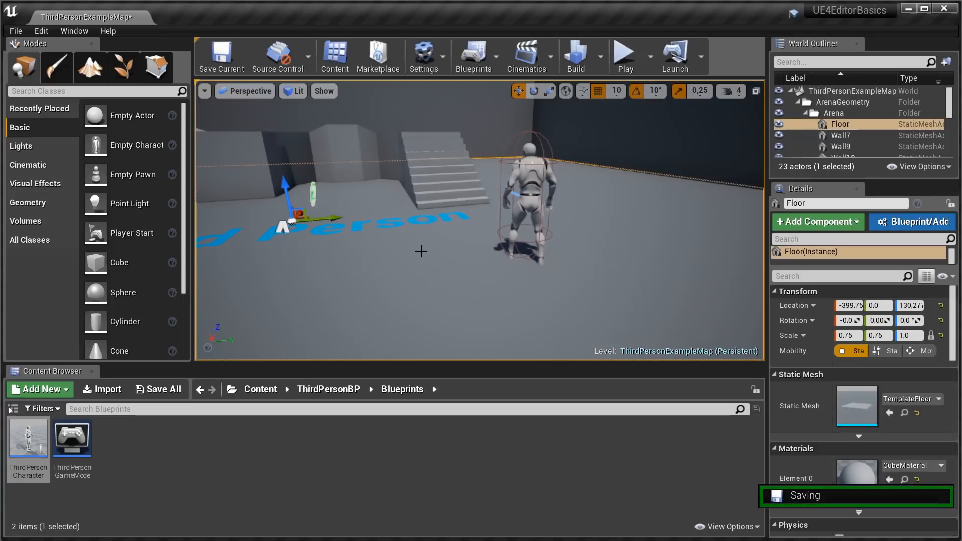
Select the LightmassImportanceVolume and, in its place, the PostProcessVolume by their outlines above the arena walls.
right_click_drag(419, 251, 476, 190)
left_click(351, 201)
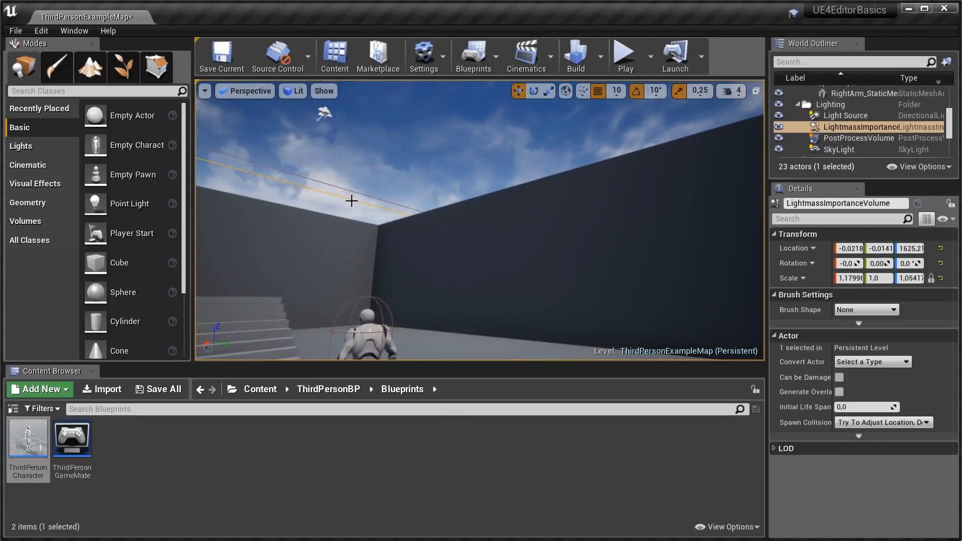
left_click(356, 193)
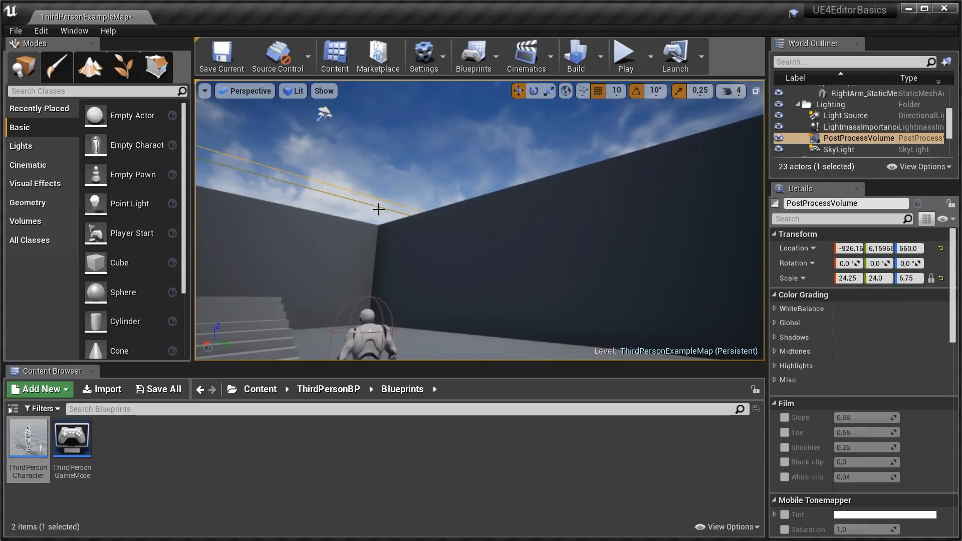
right_click_drag(555, 258, 501, 273)
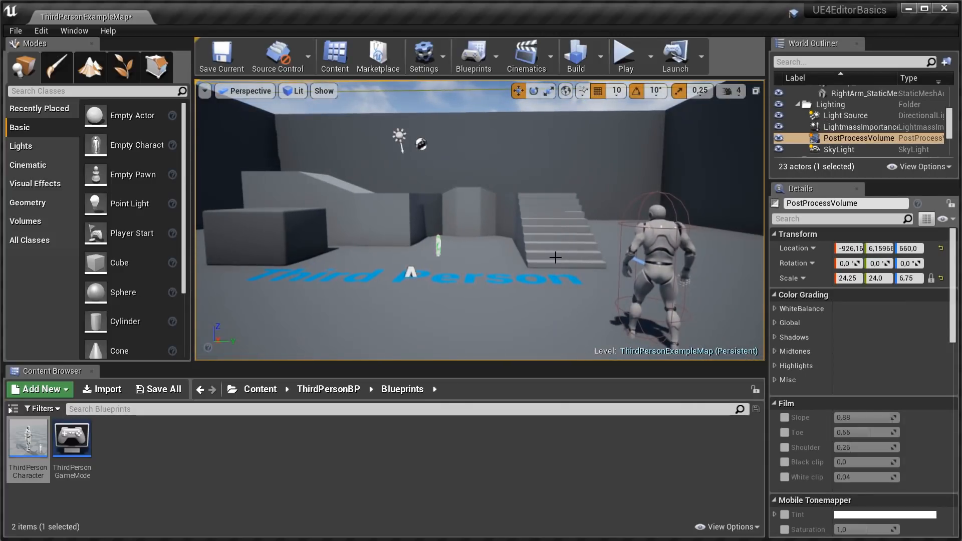